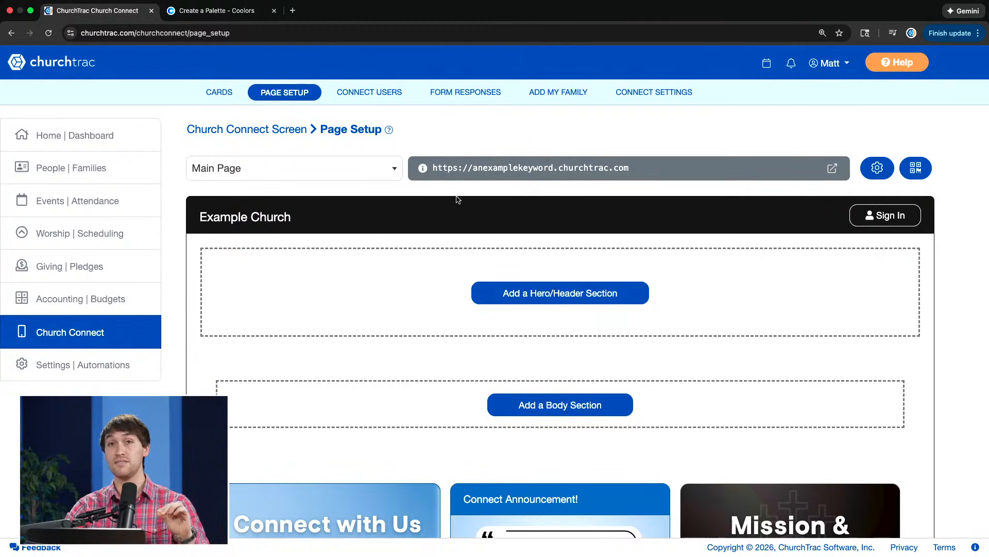
- Set the navbar background color to #bebaaf, copying the beige color's code from the open Coolors palette
mouse_move(453, 210)
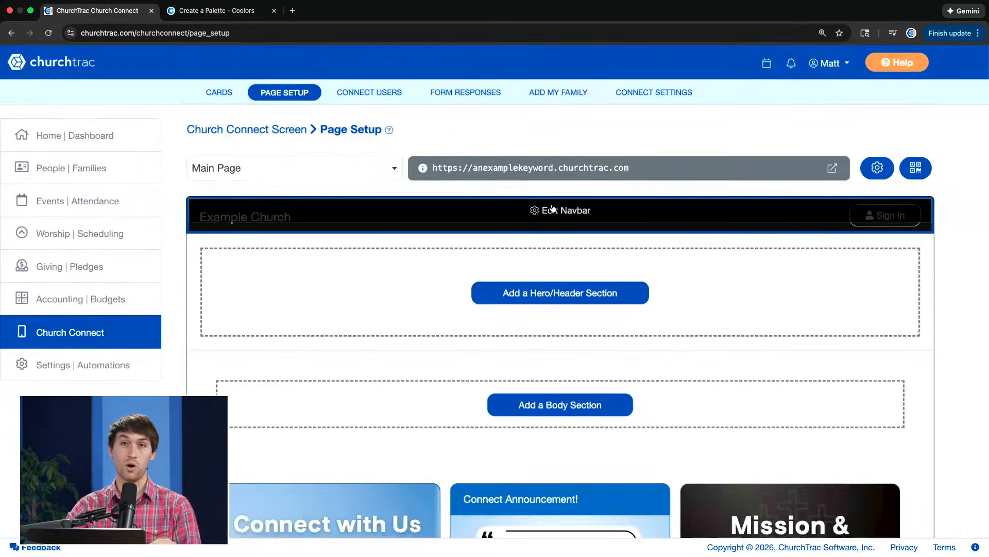
left_click(551, 208)
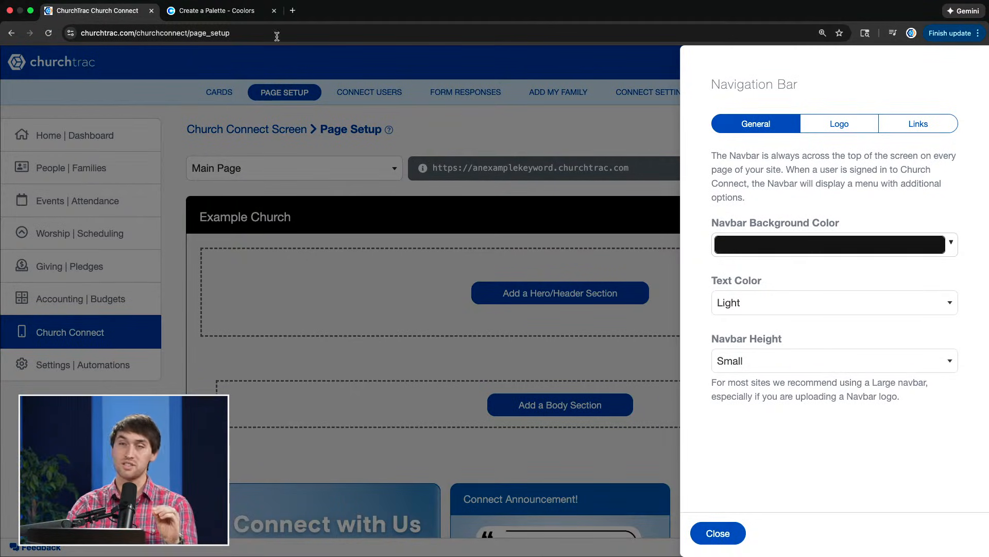
left_click(217, 10)
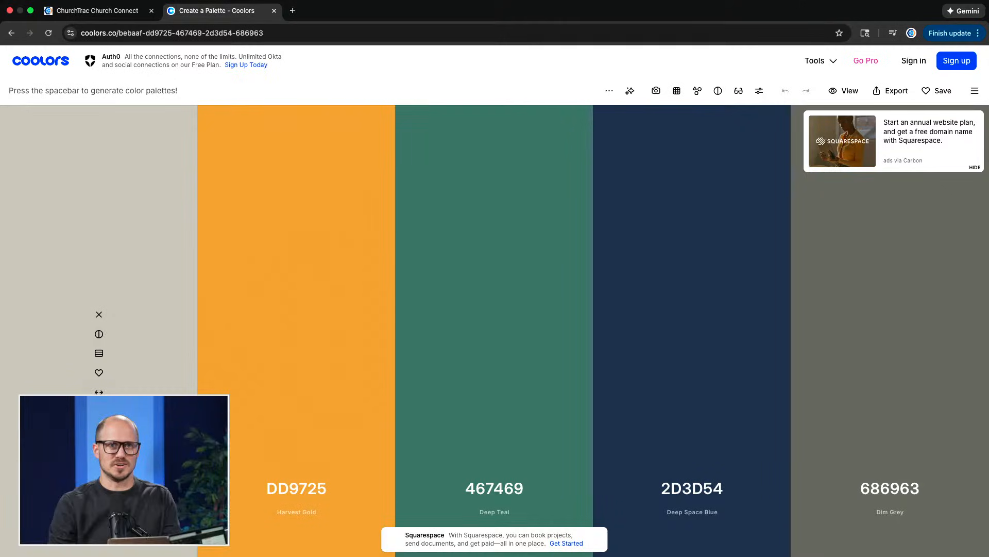
left_click(99, 411)
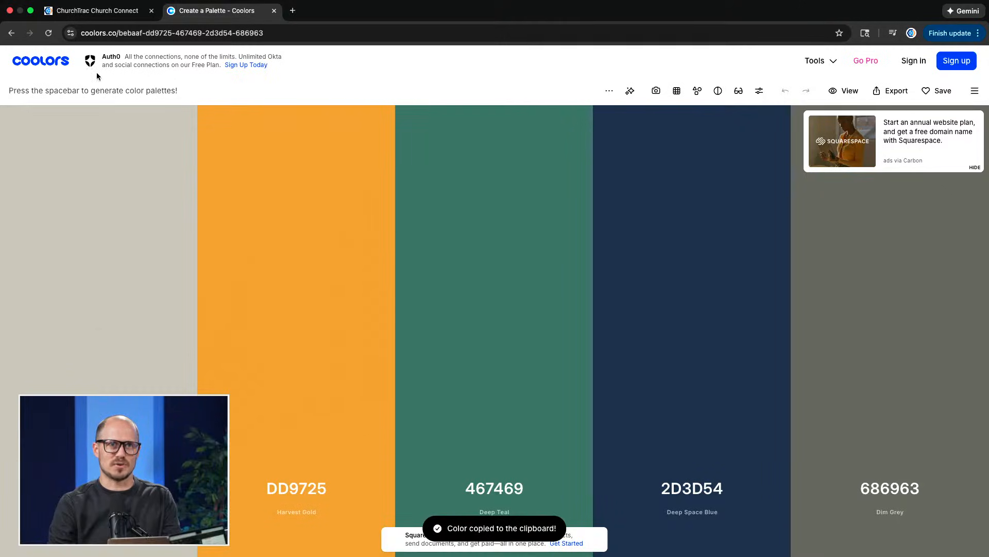
left_click(74, 16)
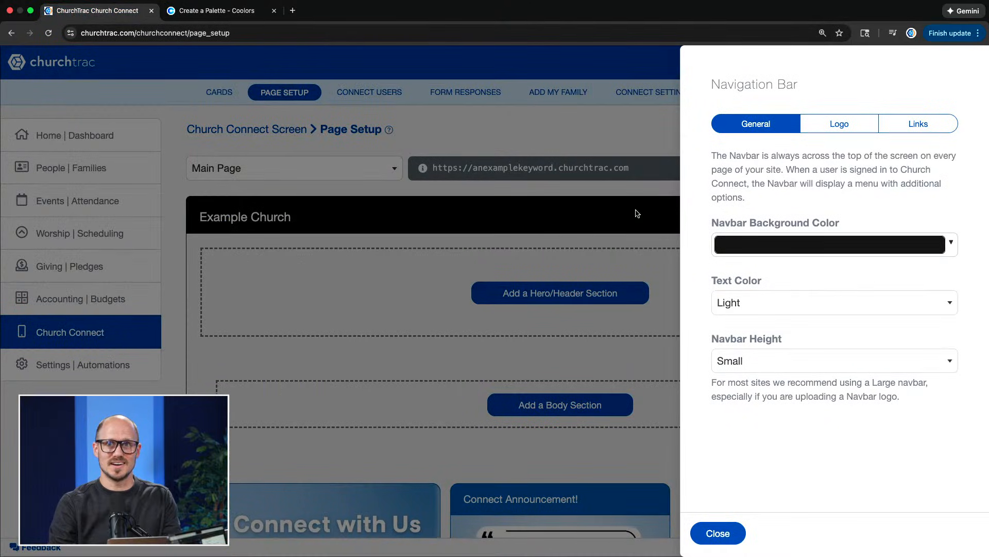
left_click(945, 244)
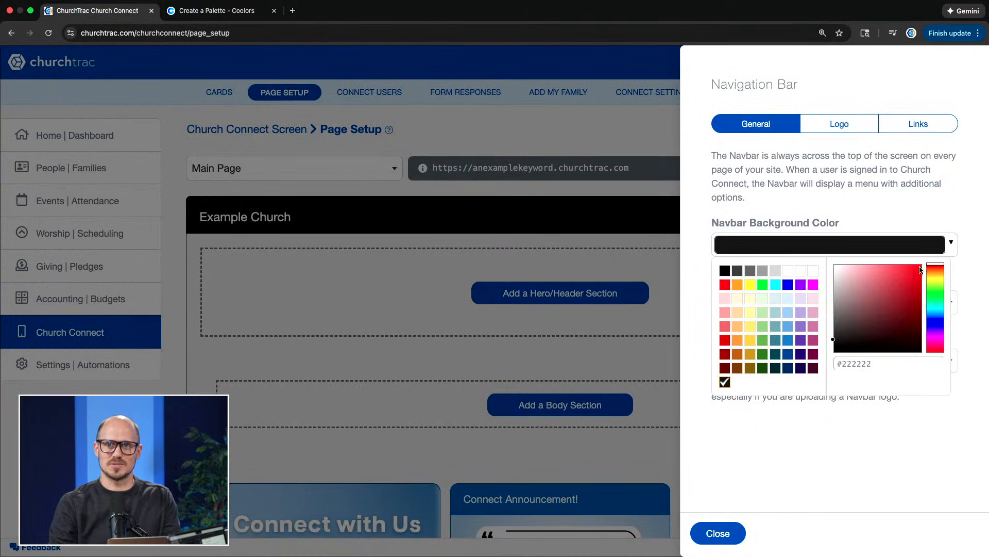
double_click(882, 361)
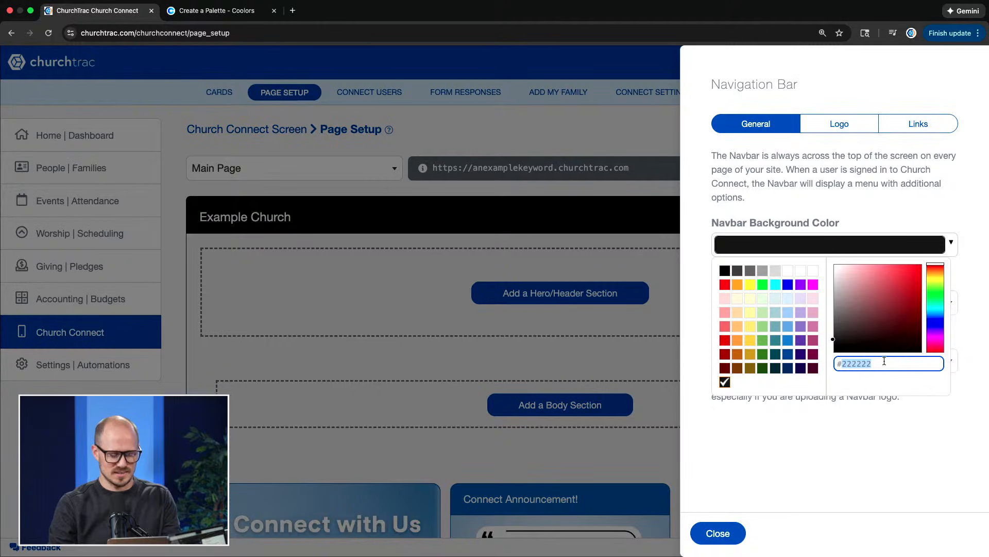
key("super+v")
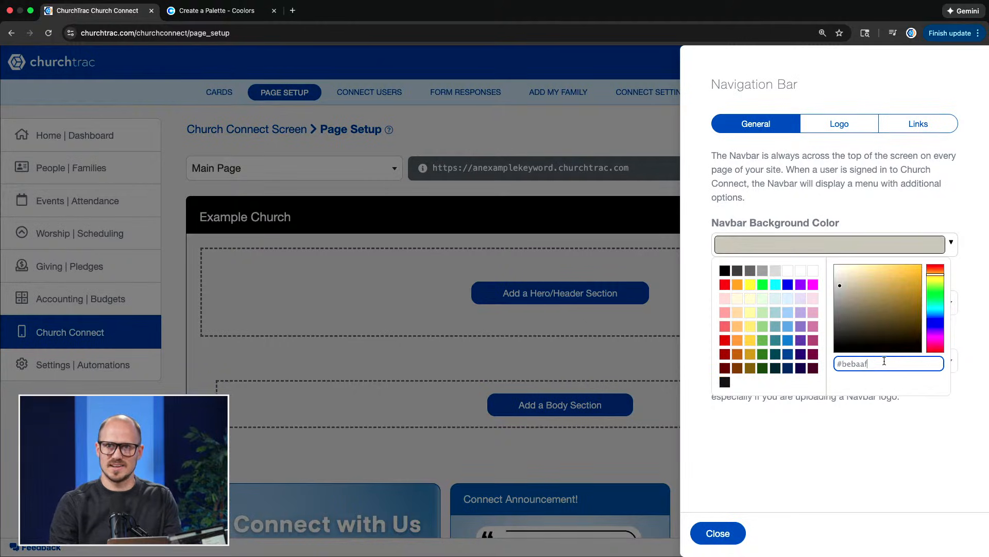
left_click(801, 453)
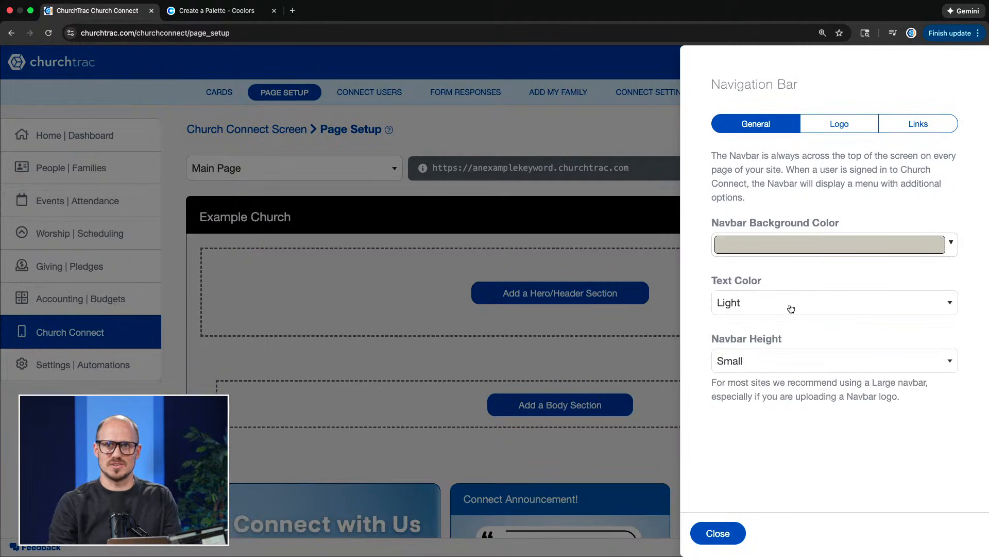
- Set the navbar height to Large and upload the Potential Church logo image to the navigation bar
left_click(773, 358)
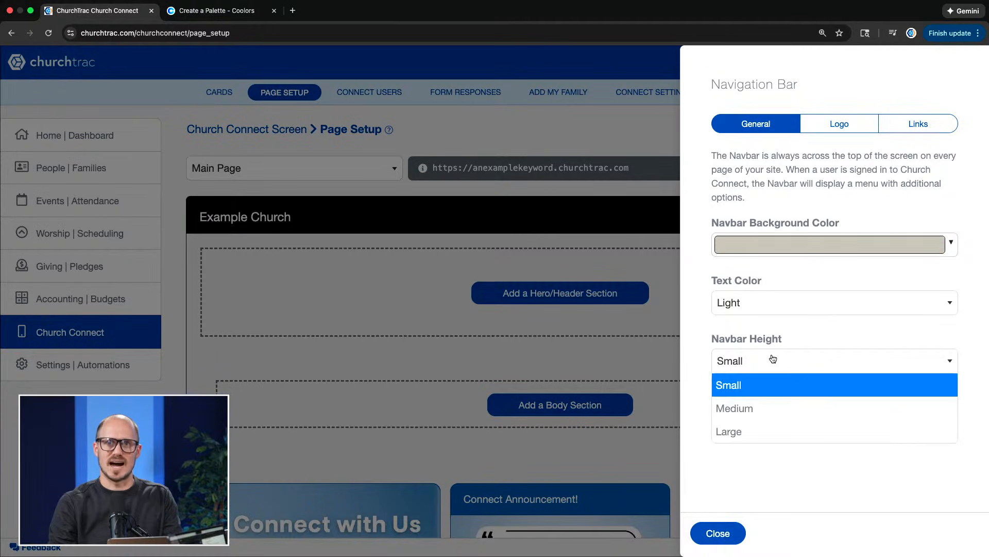
left_click(752, 431)
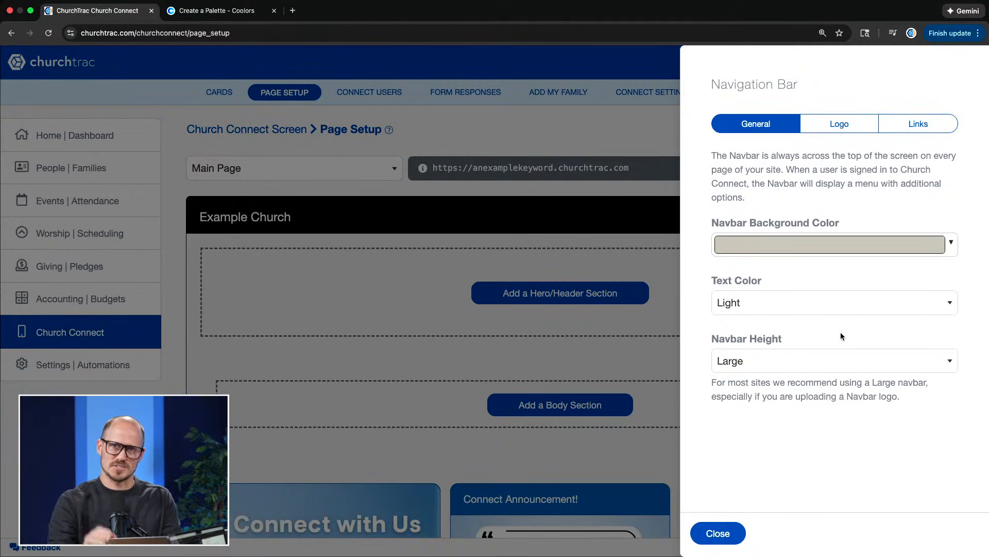
left_click(850, 133)
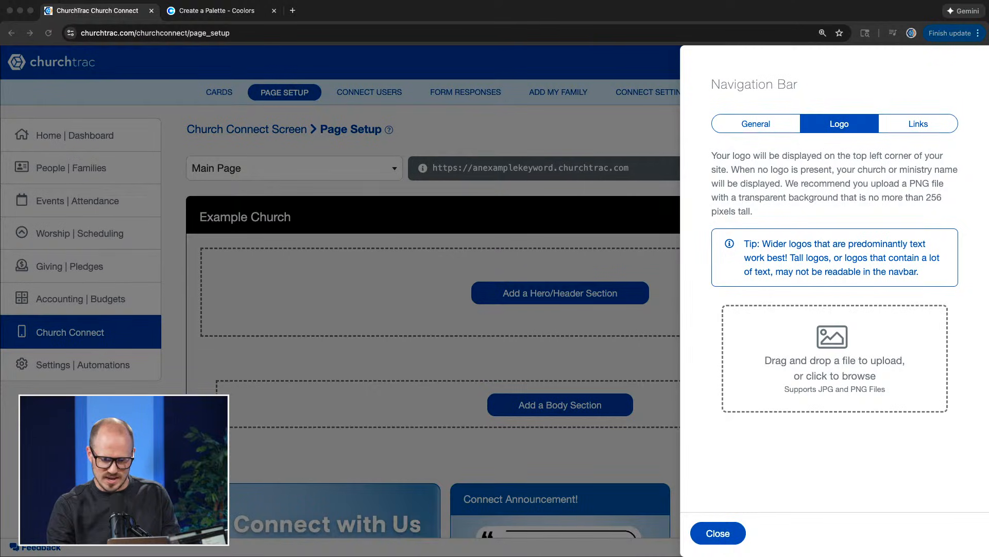
left_click_drag(1, 289, 812, 360)
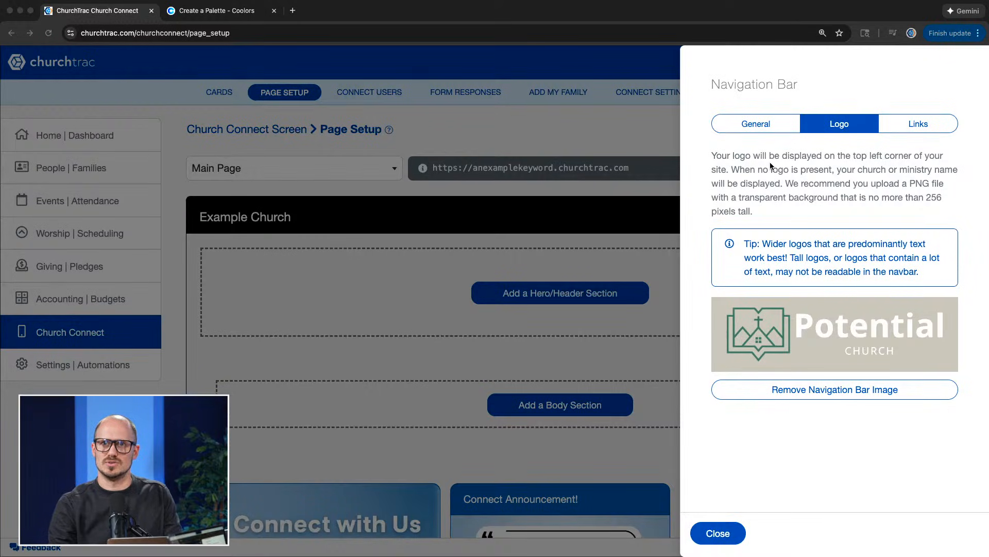
left_click(714, 532)
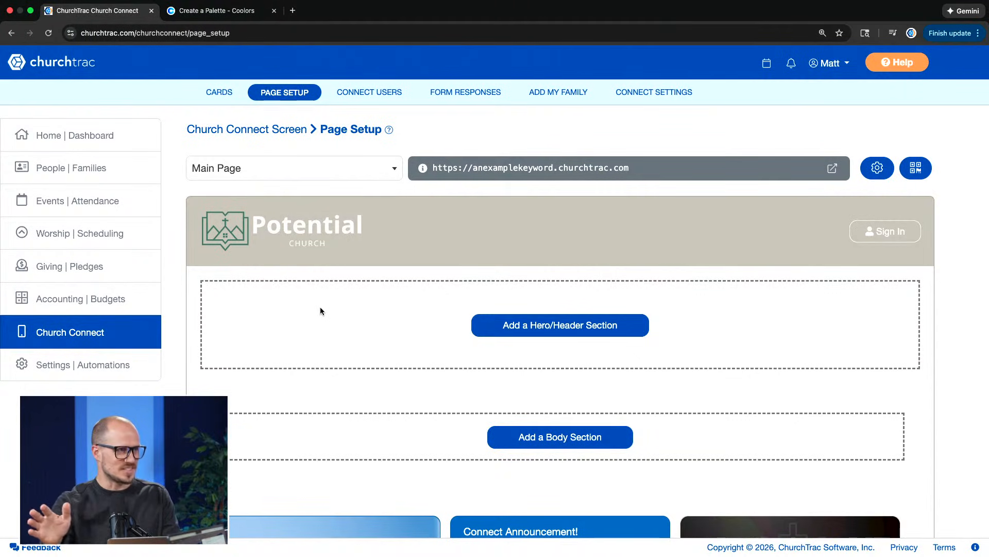
- Review the navigation bar's general settings and its options for adding links, and close the settings
mouse_move(626, 225)
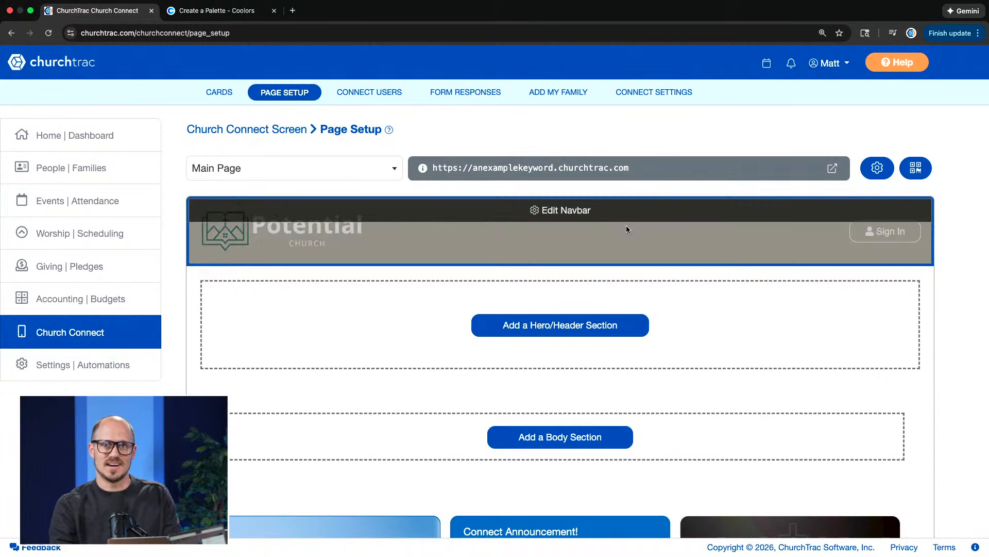
left_click(581, 215)
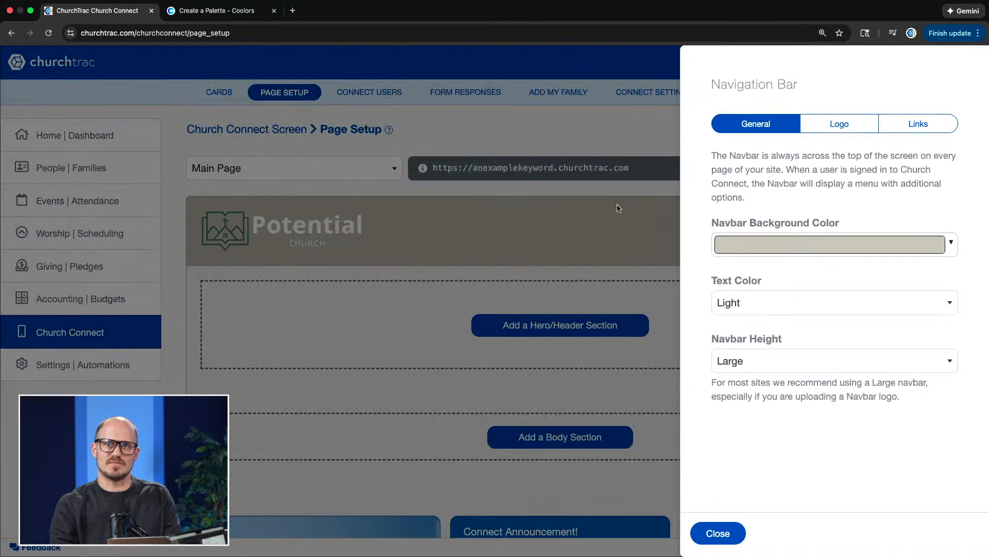
left_click(898, 128)
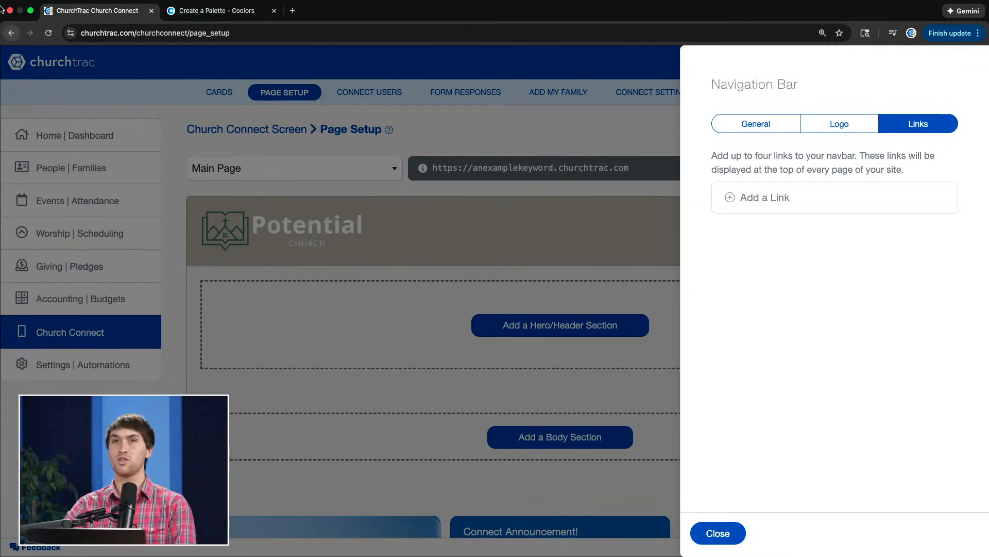
left_click(718, 533)
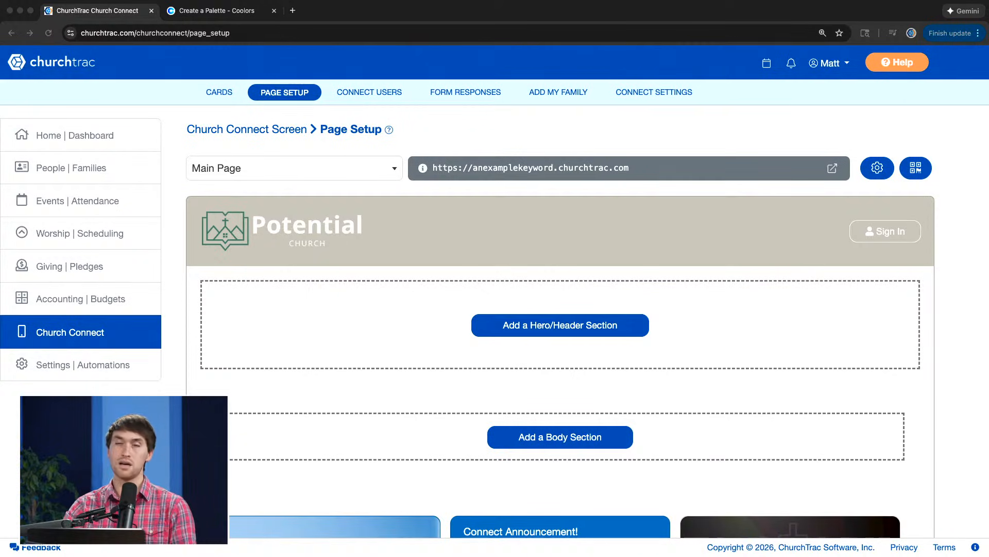
- Reopen the navigation bar settings to review the logo image and the file format and size recommendations
left_click(513, 217)
mouse_move(511, 221)
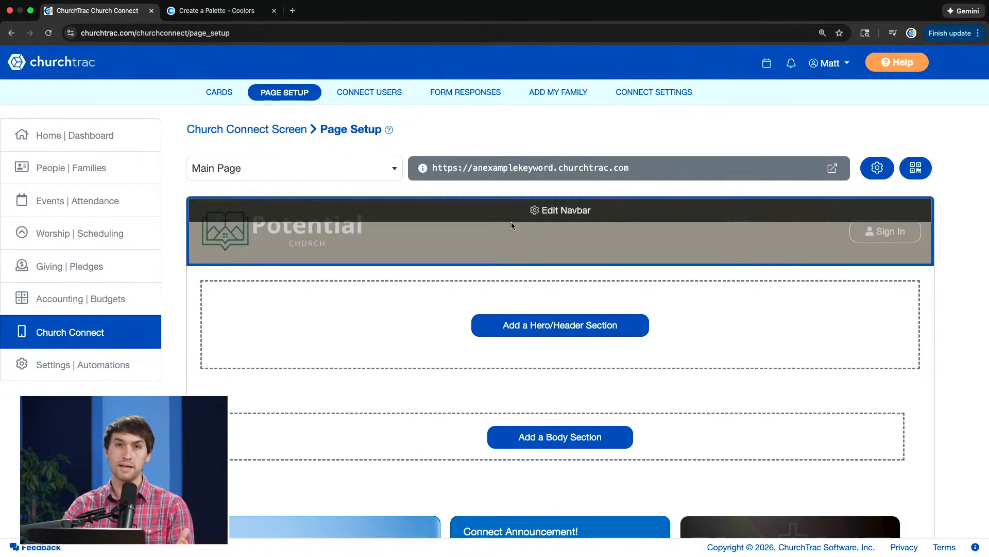
left_click(561, 211)
left_click(833, 124)
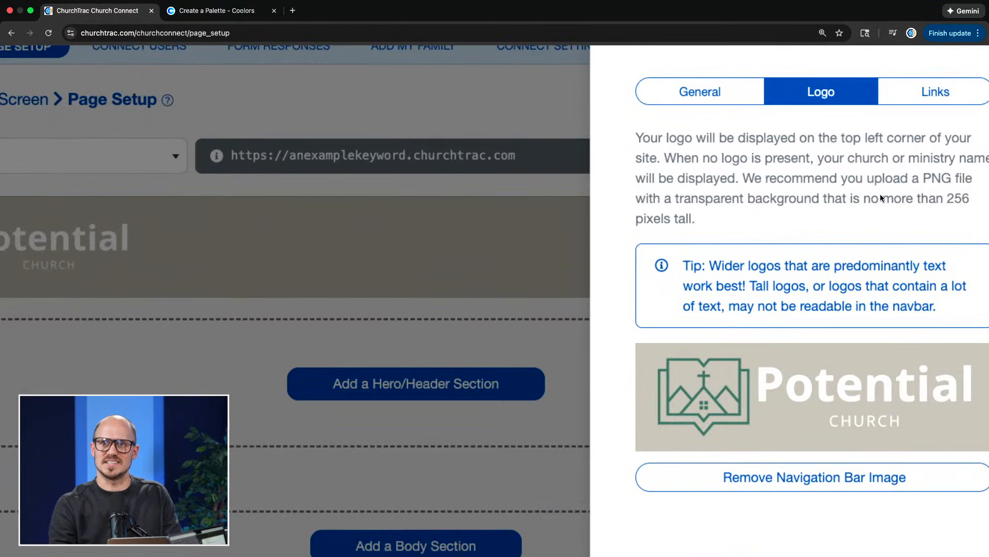
scroll(880, 198, "right", 2)
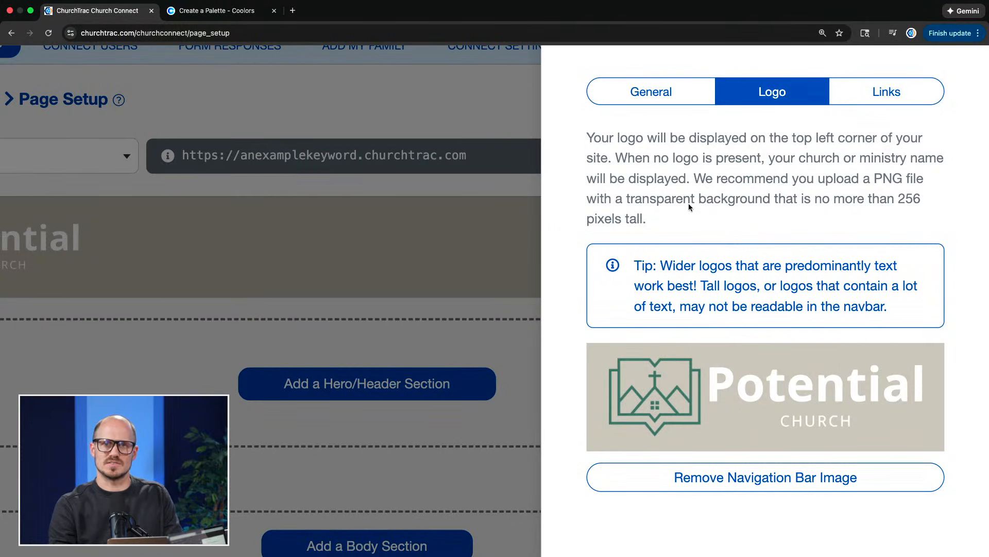
scroll(689, 204, "down", 5)
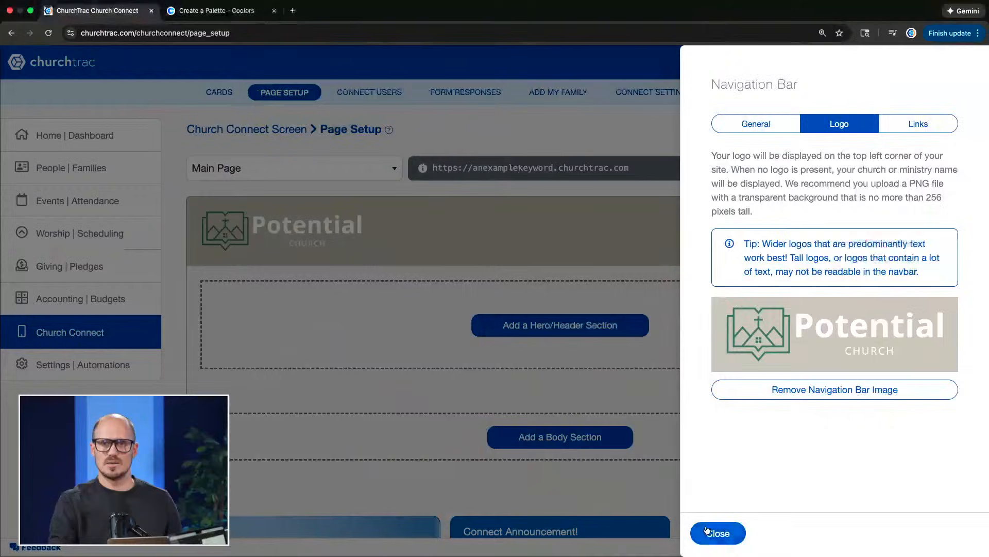
left_click(709, 529)
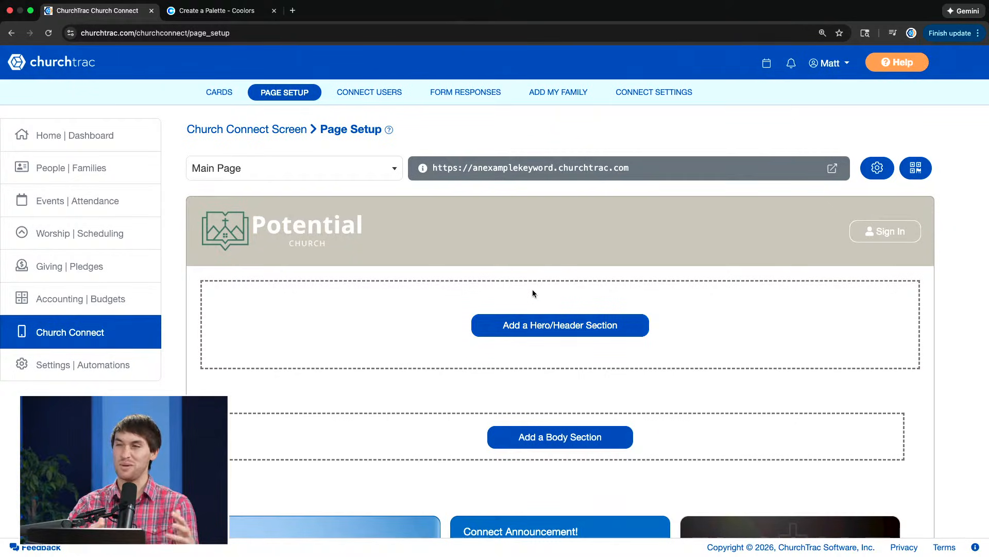
- Add a hero/header section to the Main Page beneath the navbar and select it
left_click(537, 322)
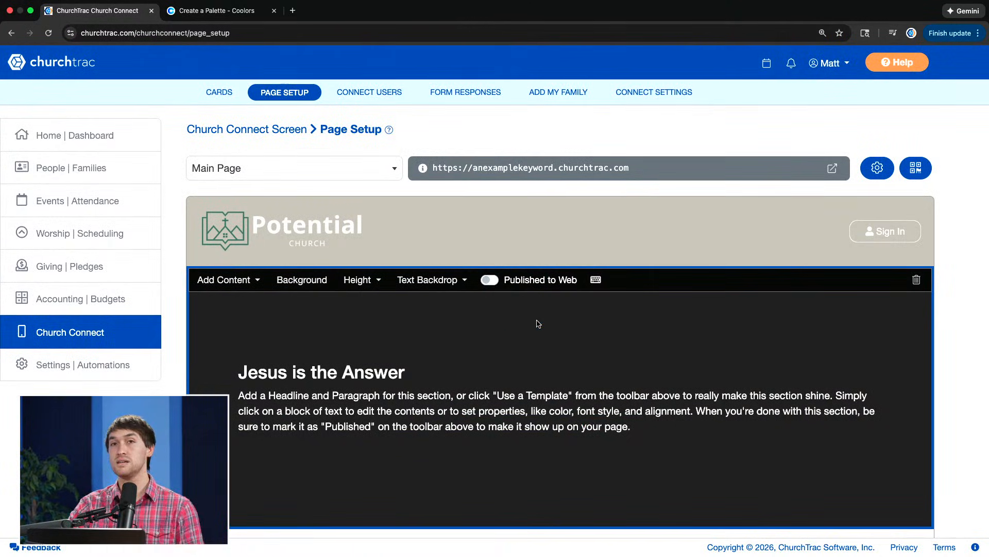
scroll(536, 320, "down", 2)
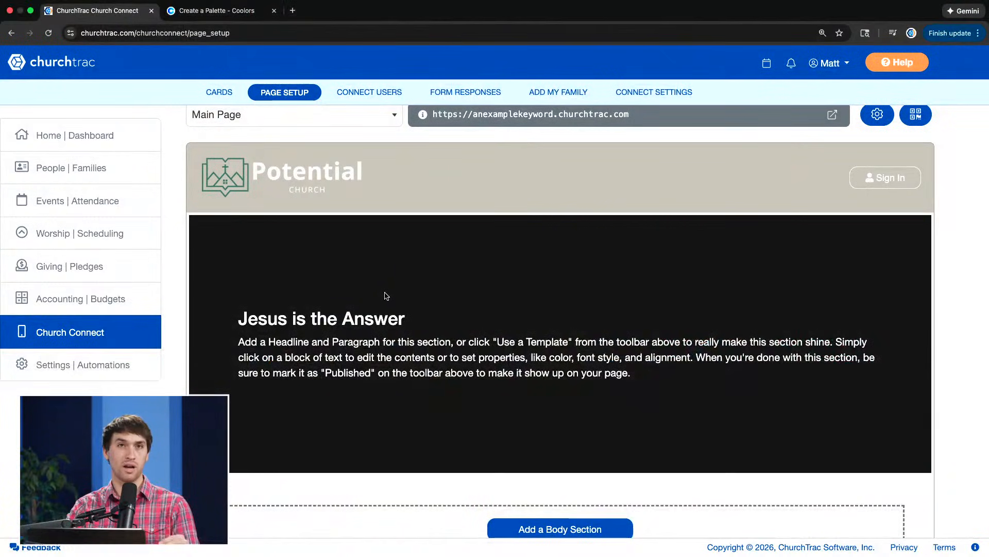
left_click(345, 276)
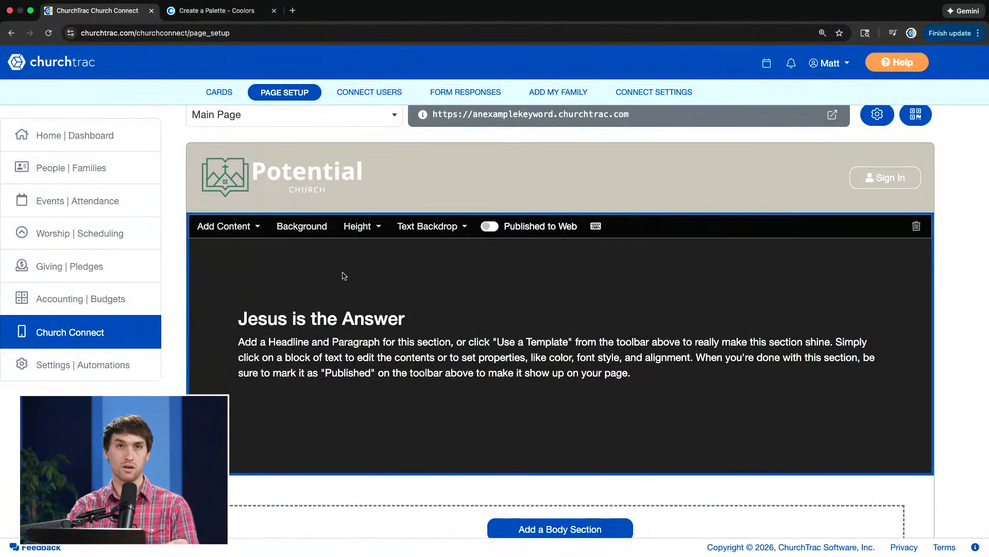
- Set the hero section's background color to #bebaaf, copying the beige color's code from the Coolors palette
left_click(320, 229)
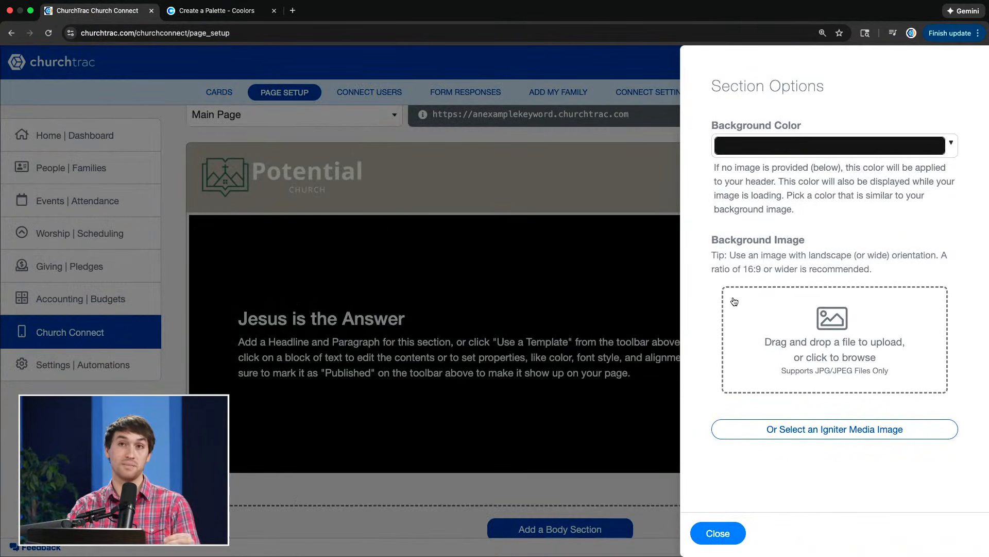
left_click(955, 147)
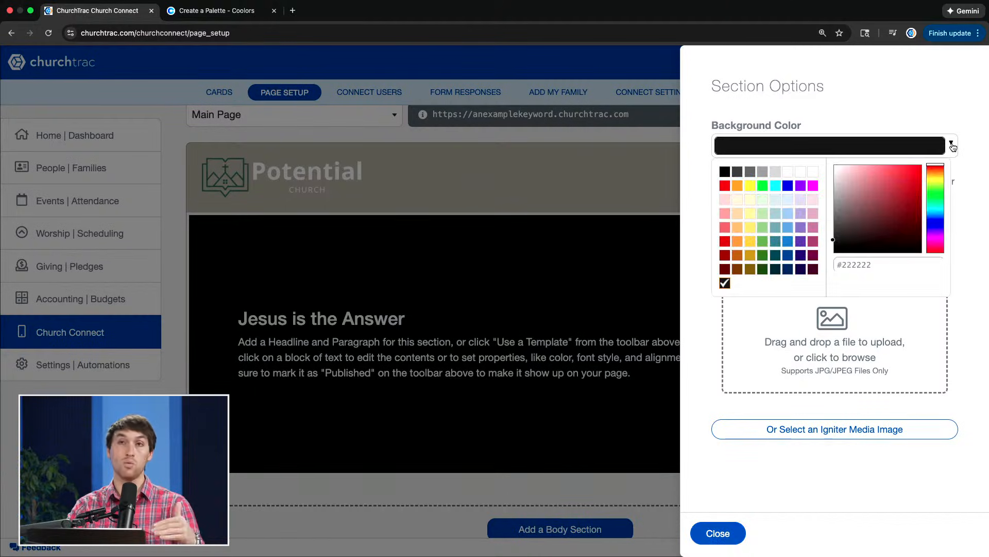
left_click(216, 10)
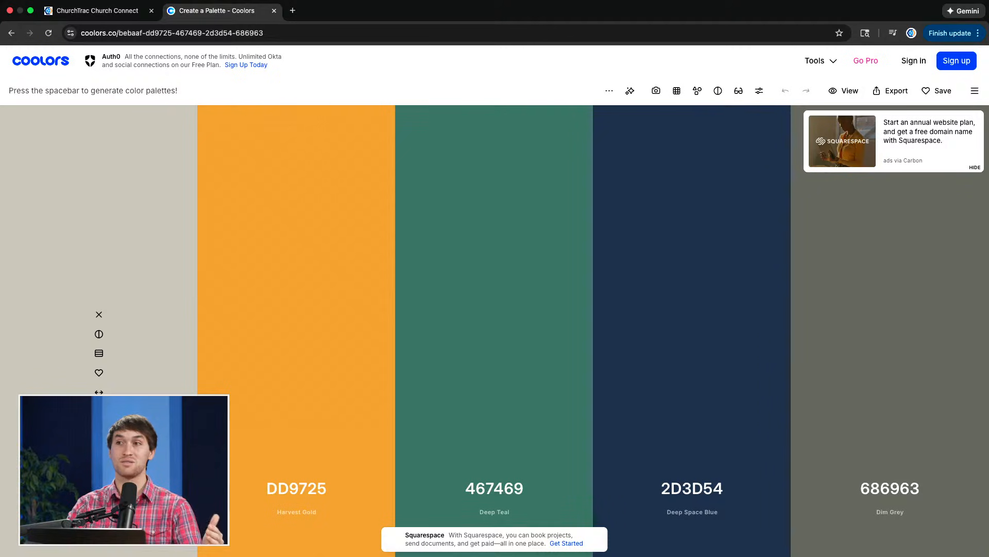
left_click(99, 393)
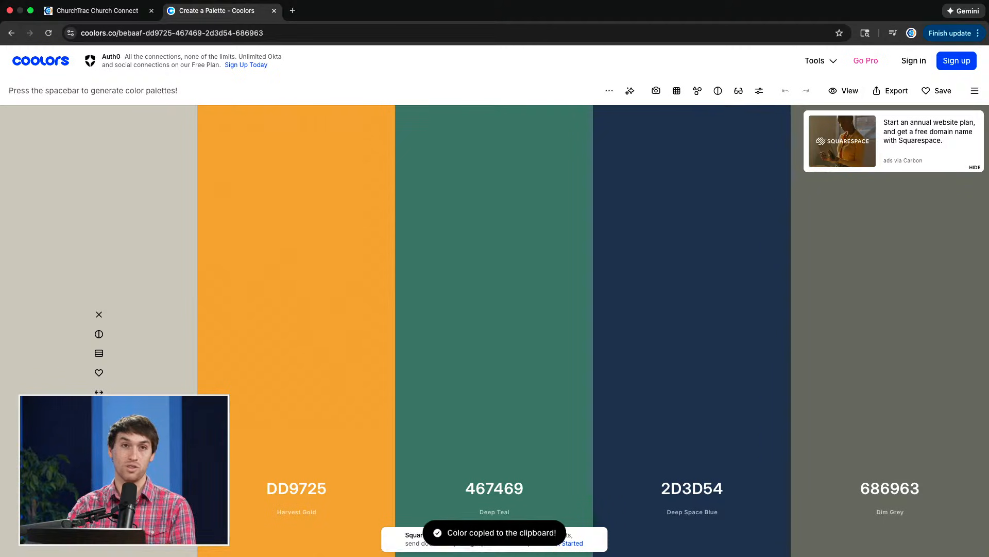
left_click(94, 15)
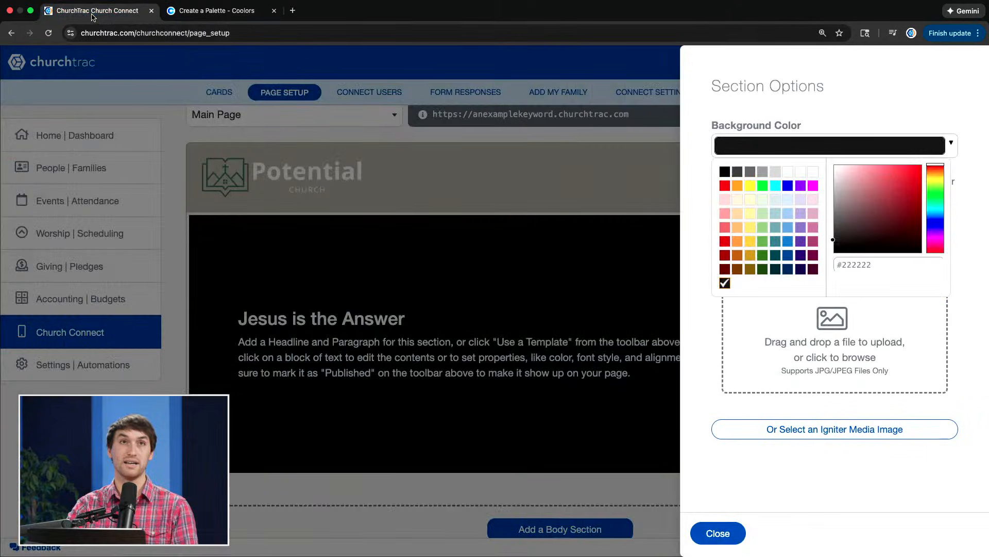
left_click(890, 263)
key("super+v")
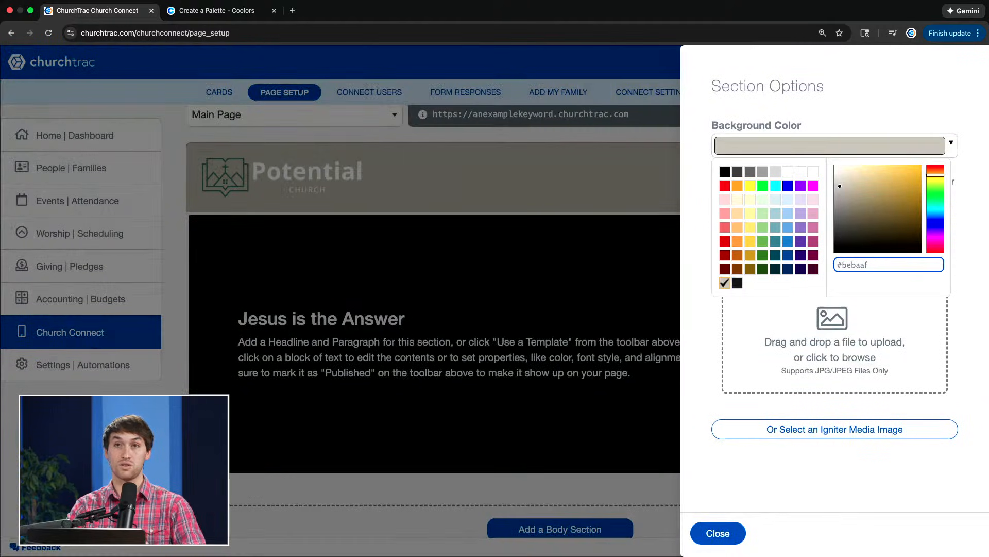
left_click(718, 344)
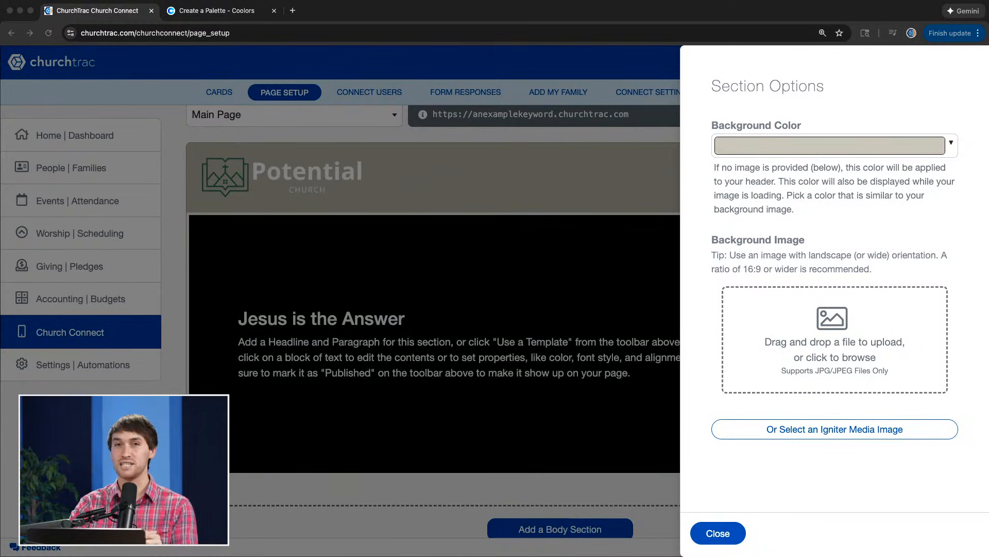
- Upload the photo of a worshipping crowd with raised hands as the hero section's background image
left_click_drag(206, 193, 823, 354)
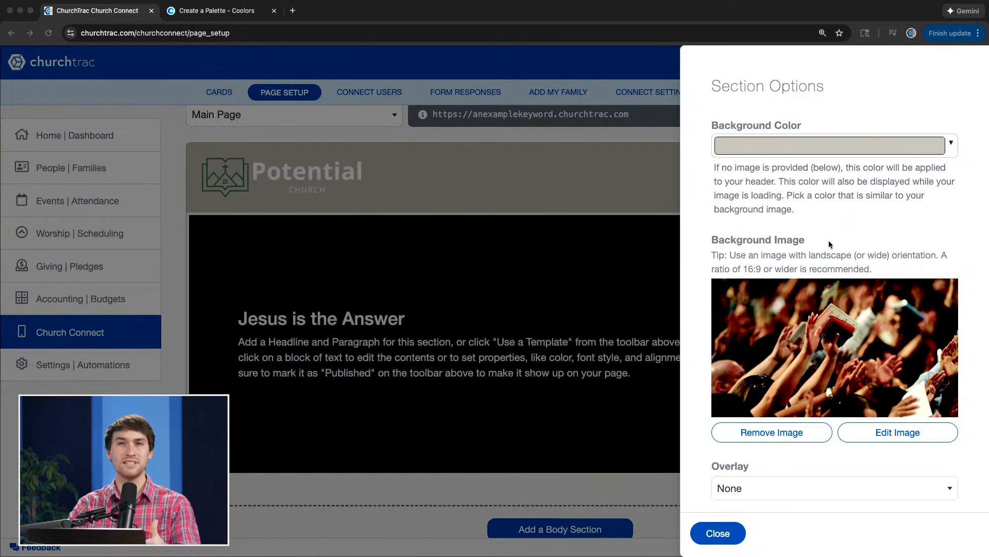
scroll(855, 309, "down", 3)
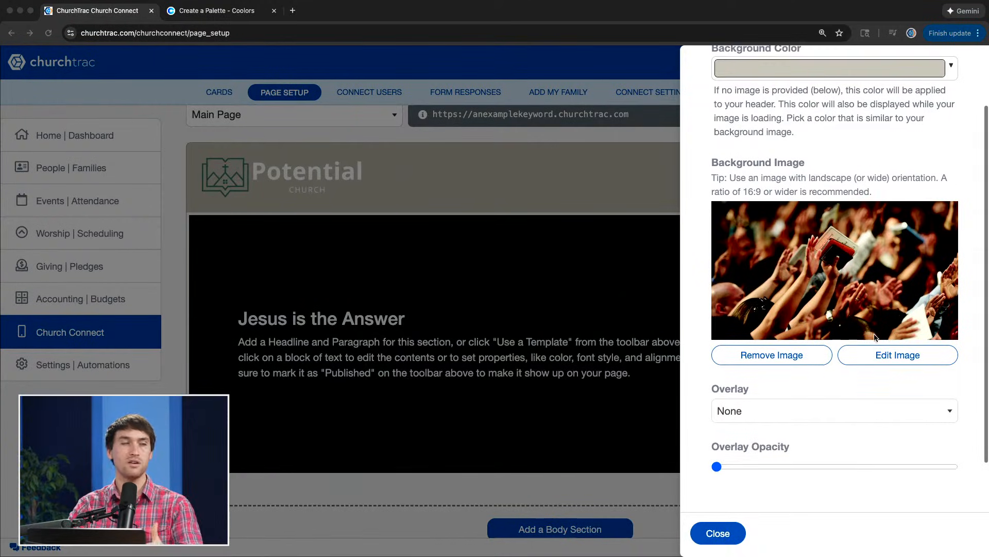
- Apply a Light overlay to the hero section's background image with the overlay opacity at about half
scroll(888, 353, "down", 2)
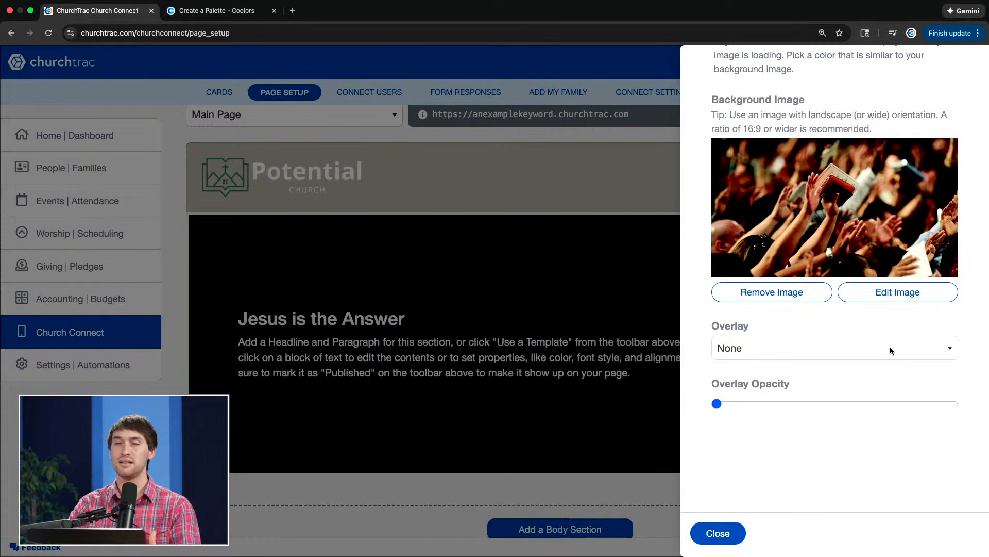
left_click(907, 355)
left_click(839, 418)
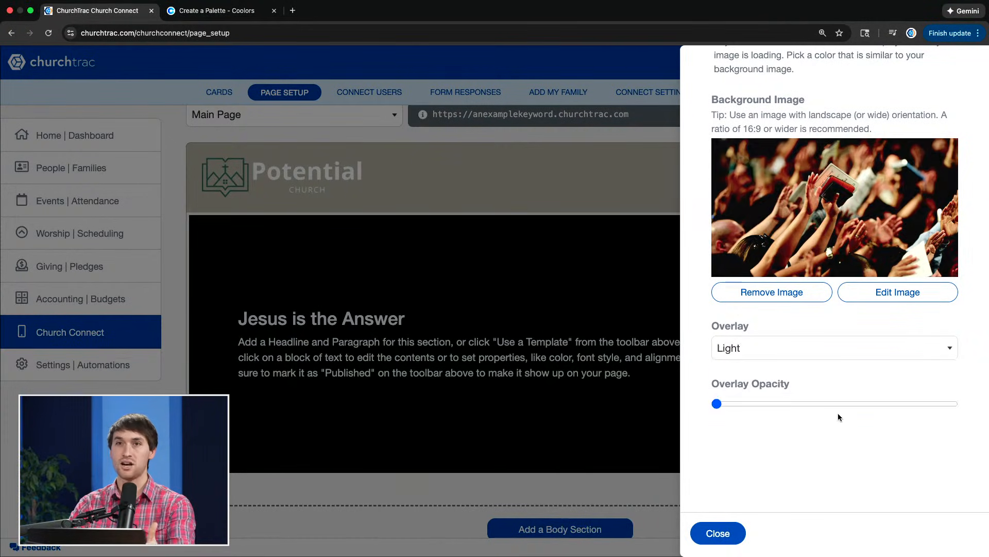
left_click_drag(731, 400, 852, 404)
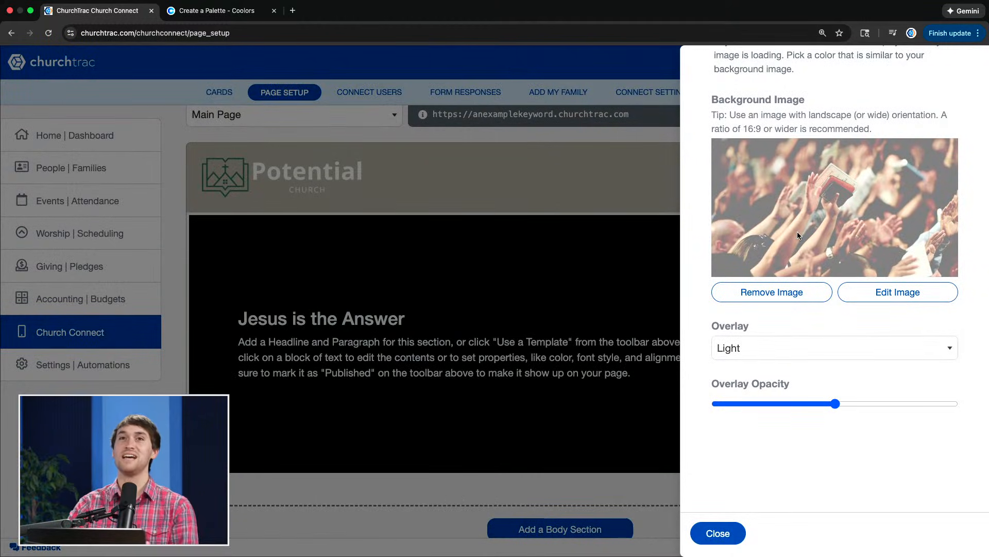
scroll(797, 231, "up", 2)
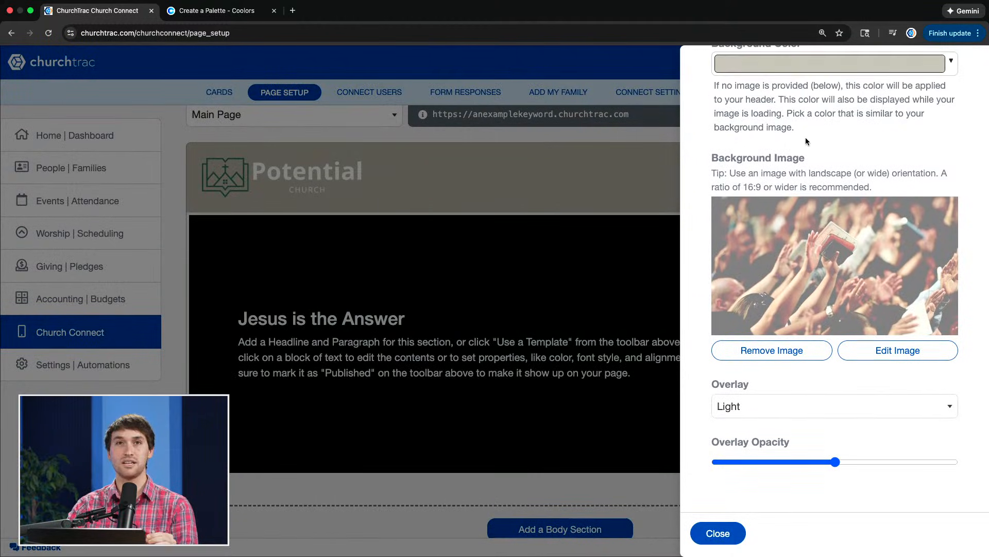
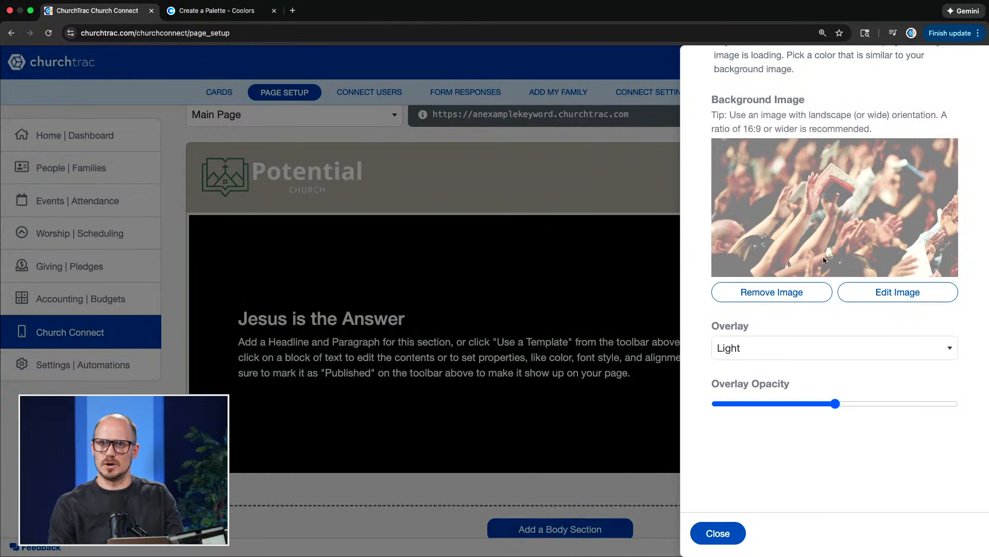
- Keep the Light overlay, lower its opacity to a little over a third, and close the hero section's background settings
left_click(830, 339)
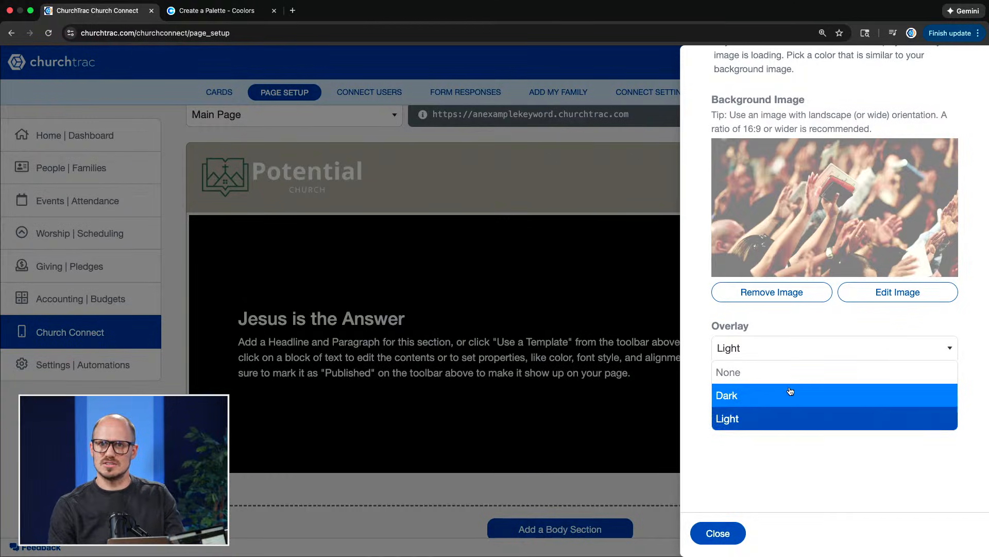
left_click(770, 416)
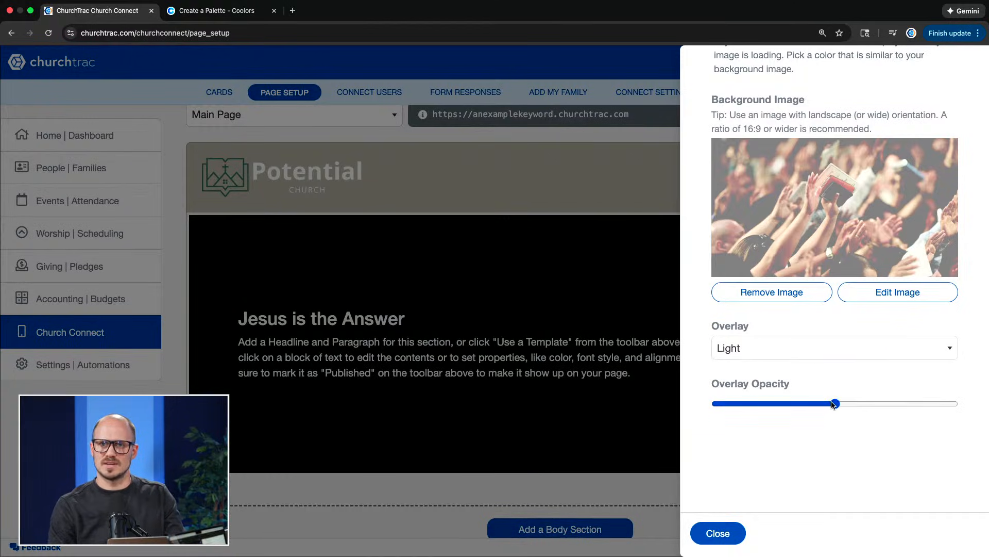
left_click_drag(830, 403, 805, 404)
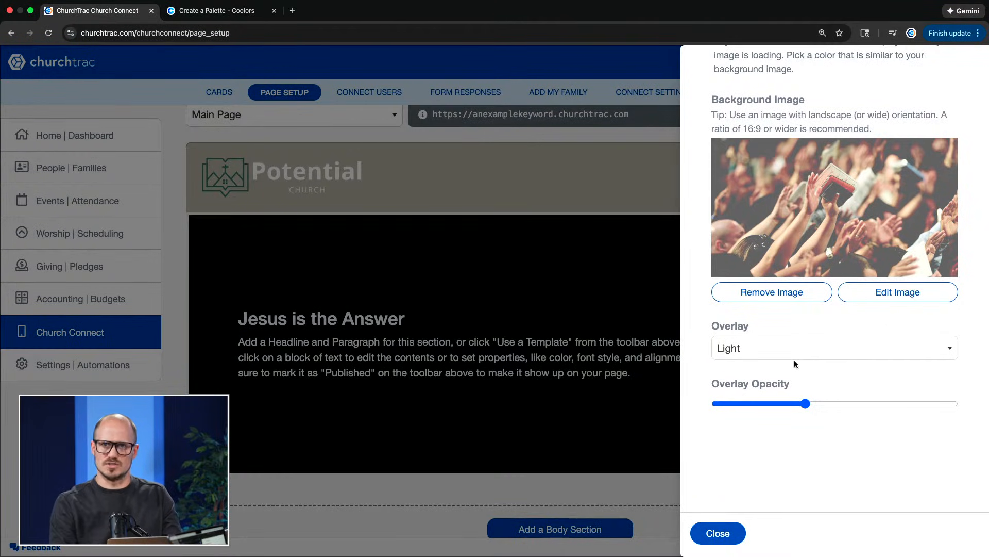
scroll(818, 246, "up", 5)
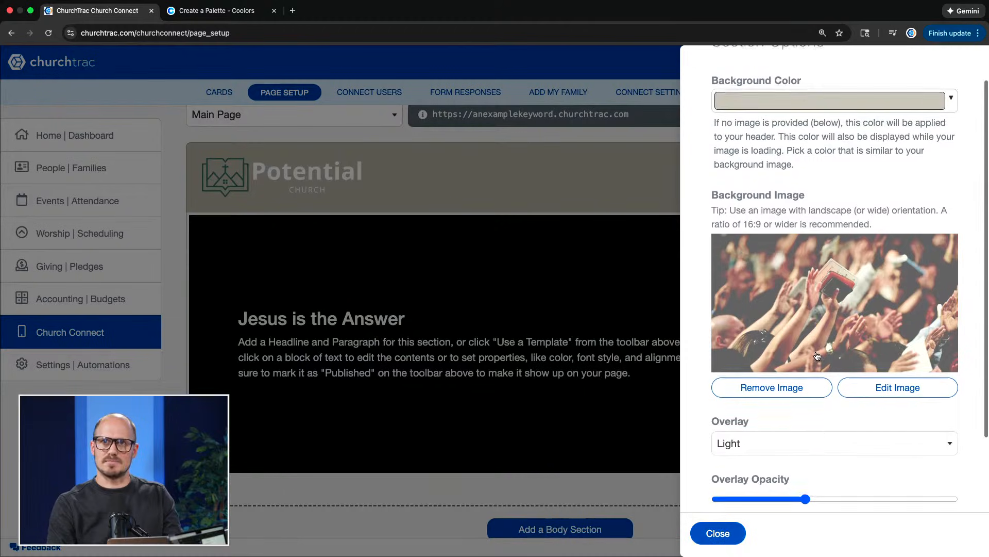
scroll(819, 245, "down", 2)
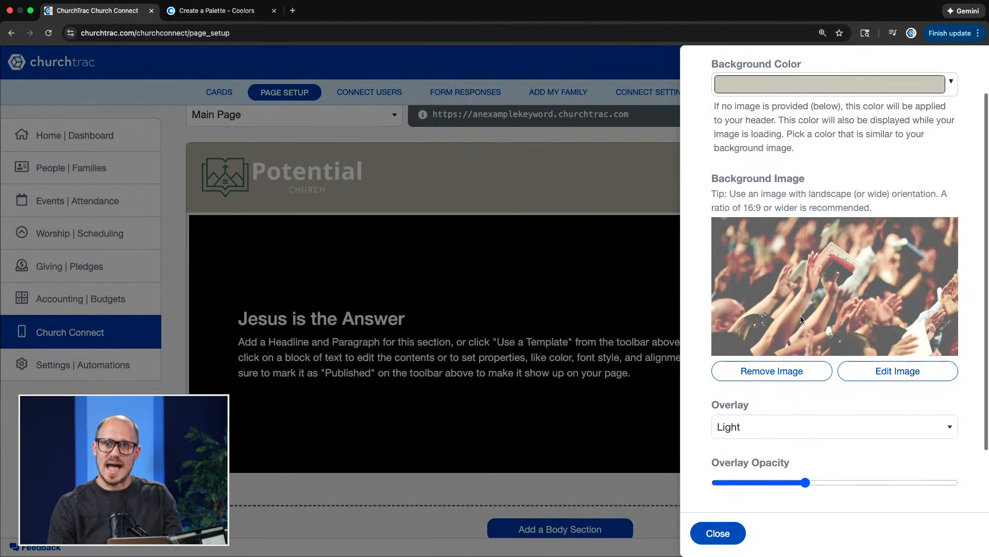
left_click(728, 539)
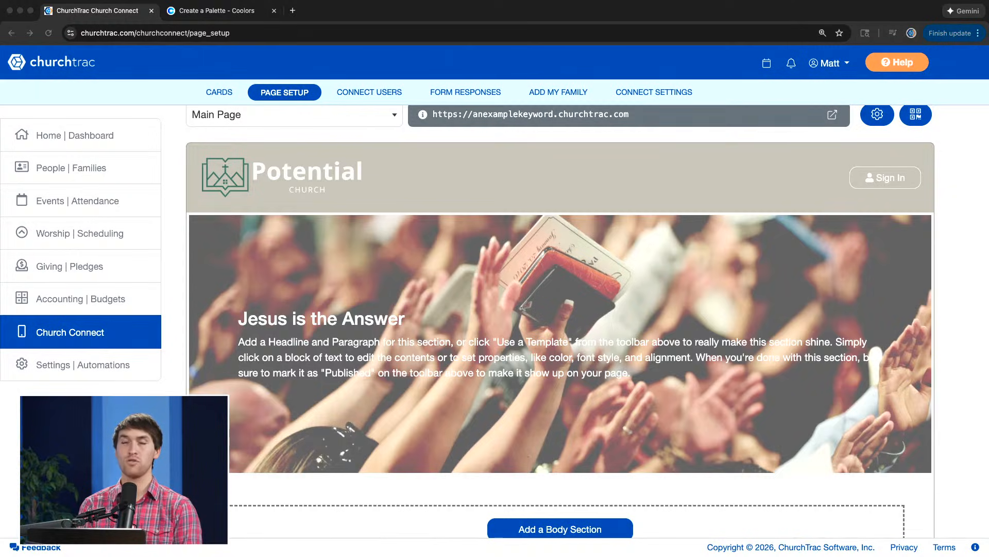
- Replace the hero section's content with the "We seek to grow fully devoted, Spirit-empowered Christ followers." template that has its Connect with Us button beside the heading on the right
left_click(330, 271)
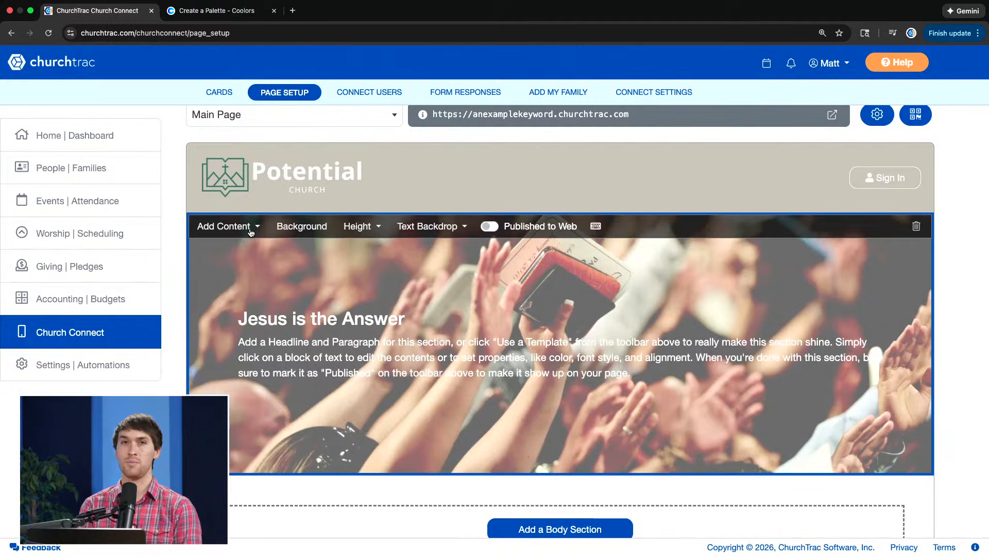
scroll(234, 245, "up", 5)
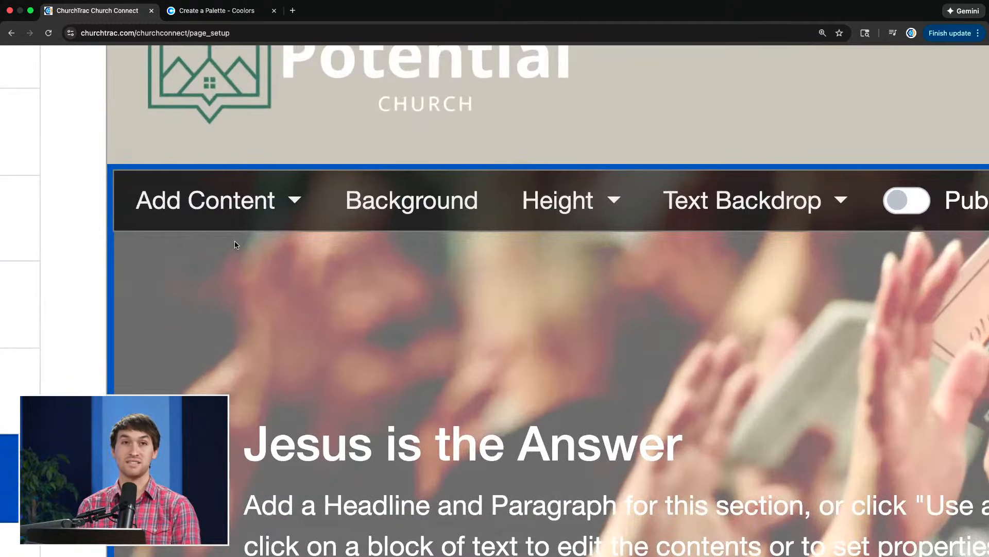
left_click(244, 208)
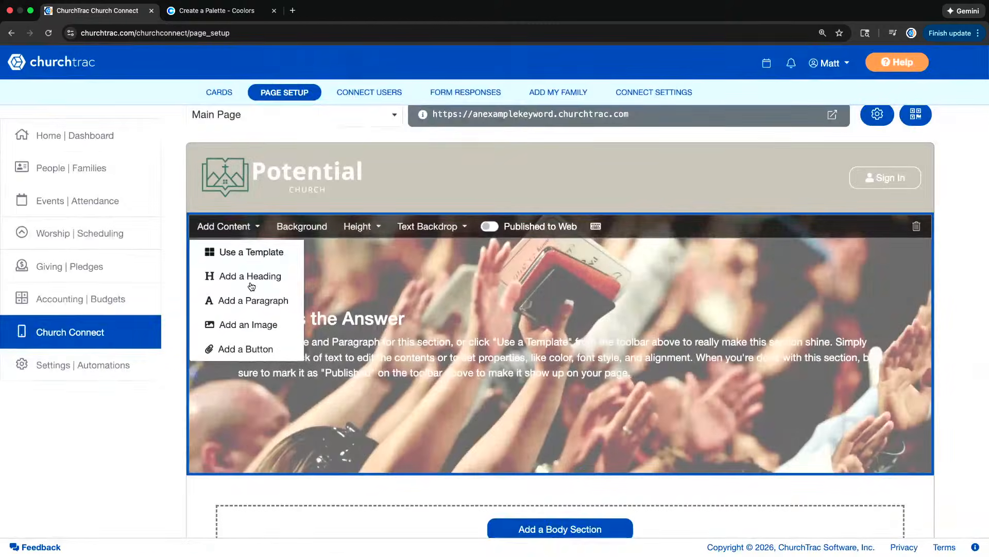
left_click(251, 251)
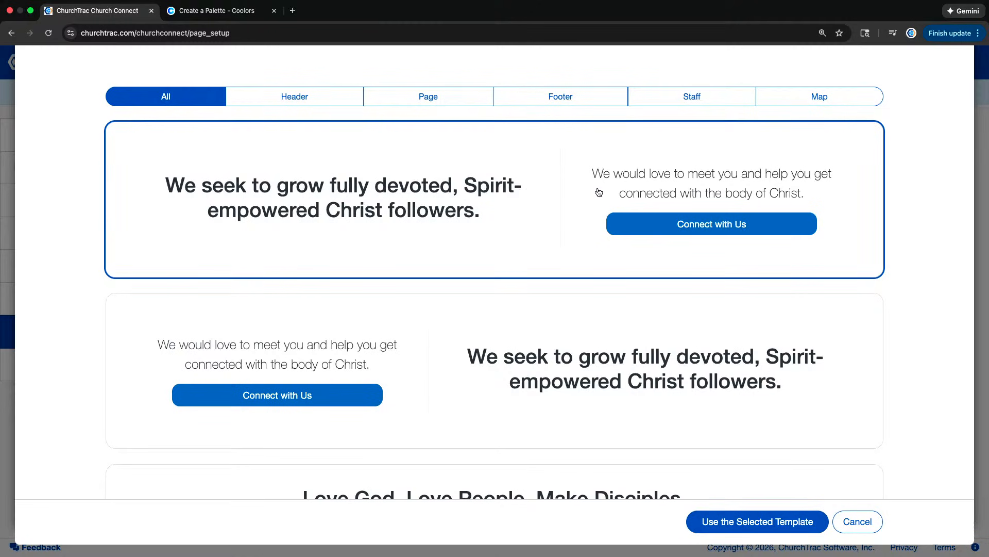
scroll(579, 221, "down", 3)
scroll(579, 222, "down", 5)
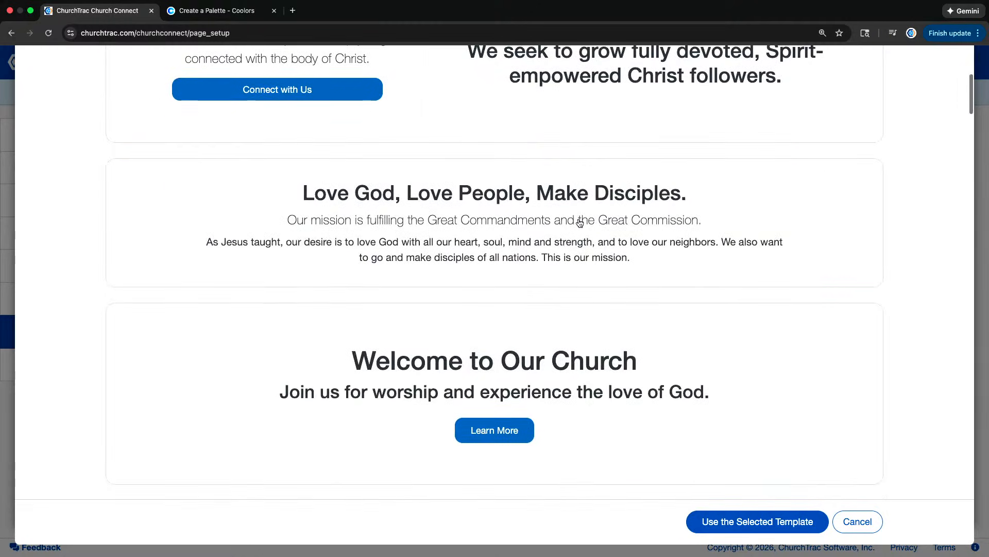
scroll(579, 223, "down", 8)
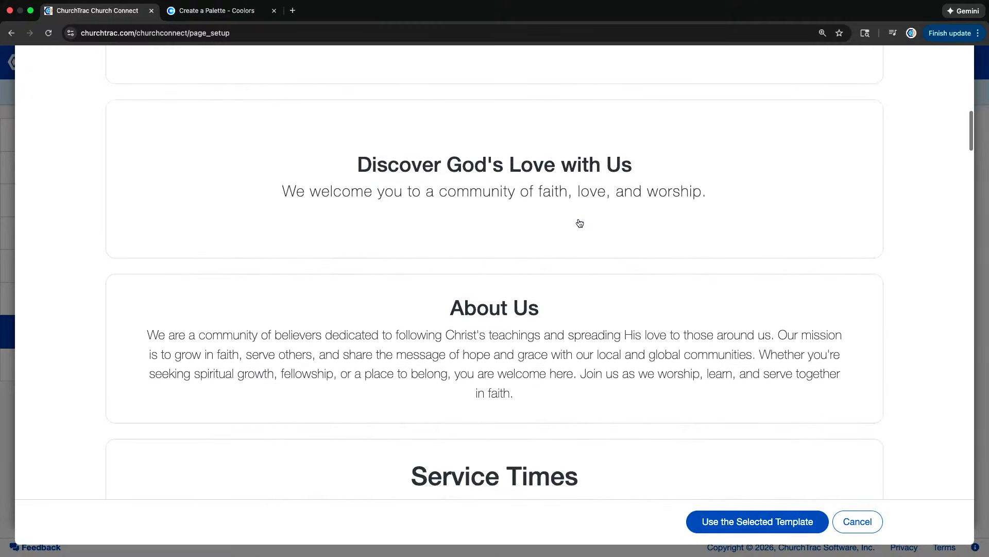
scroll(580, 223, "down", 3)
scroll(580, 223, "up", 15)
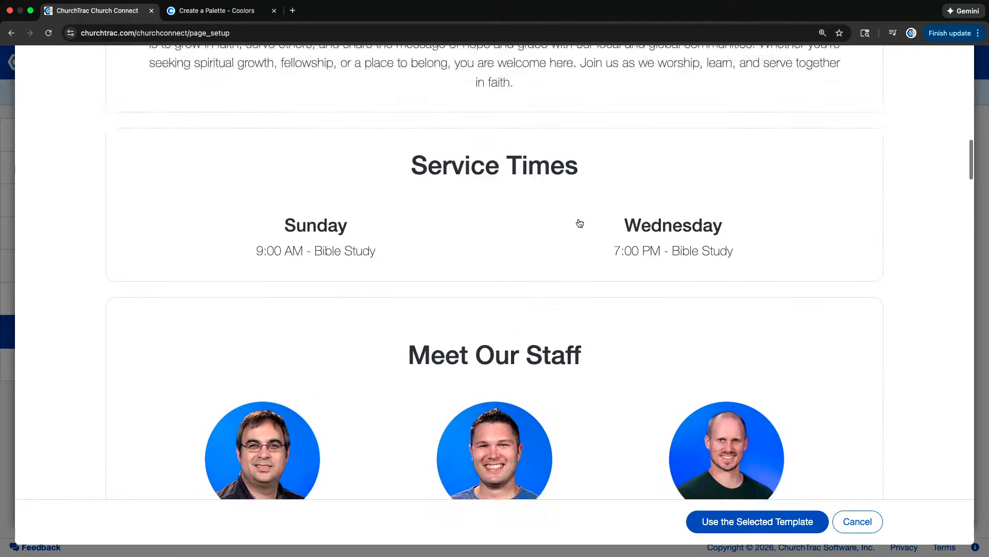
scroll(580, 223, "up", 4)
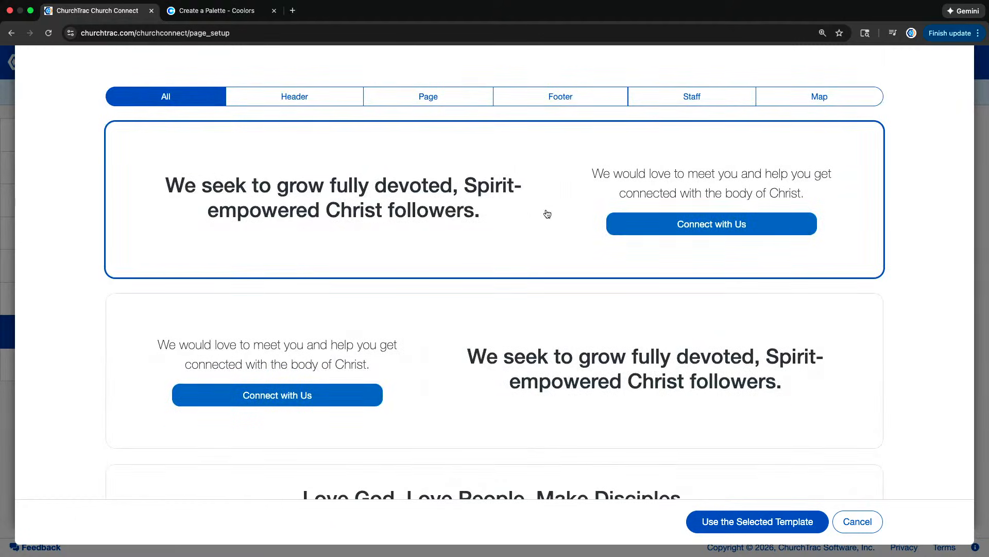
left_click(710, 523)
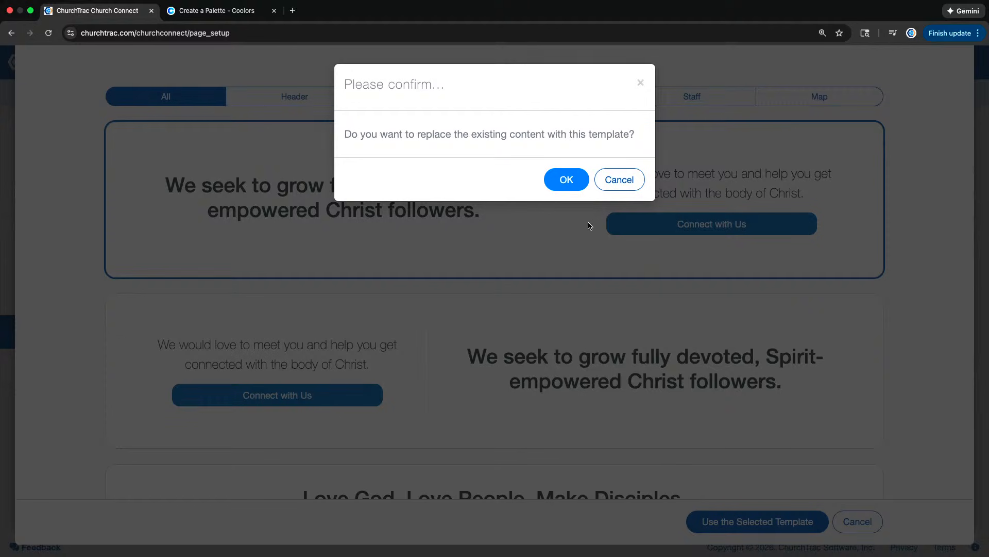
left_click(577, 181)
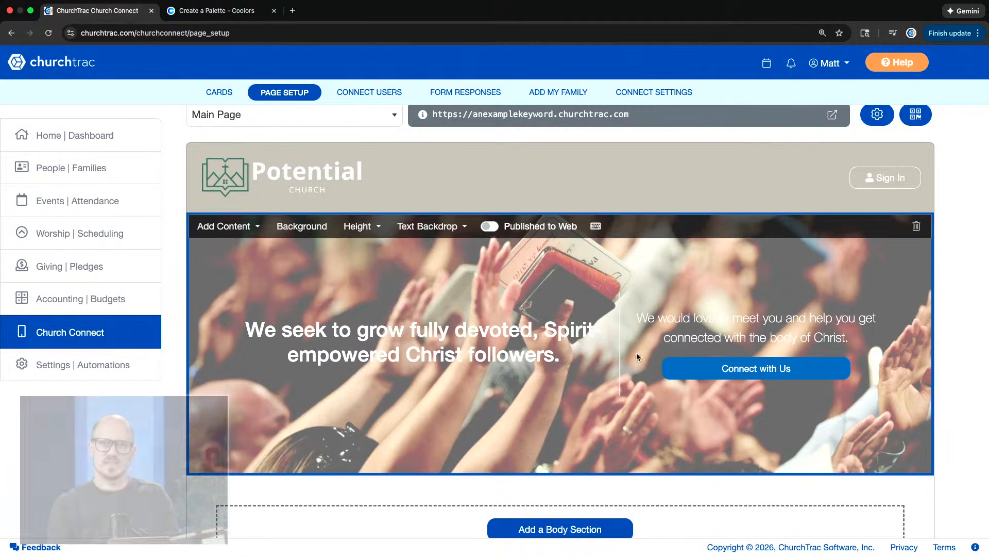
- Set the hero section's text backdrop to Translucent Dark
left_click(441, 228)
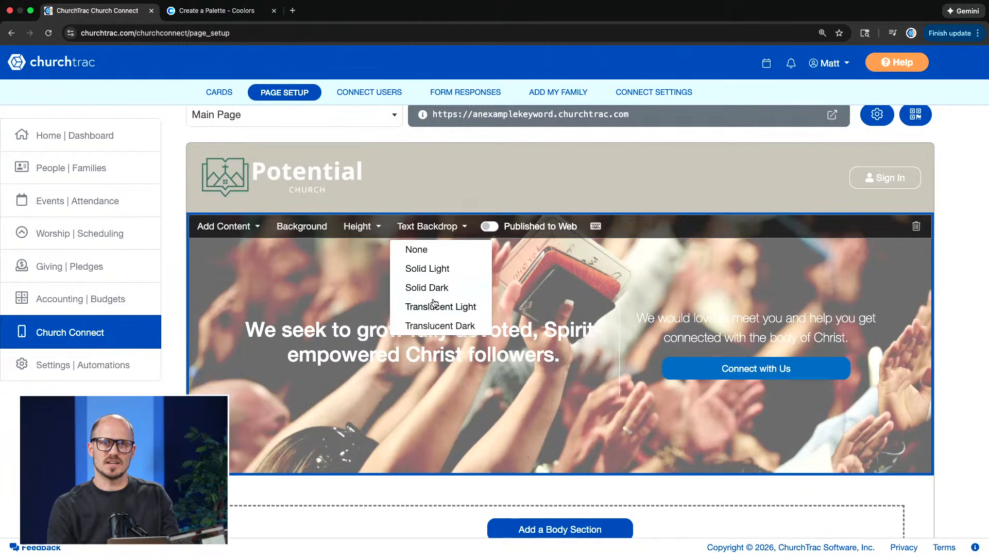
left_click(435, 325)
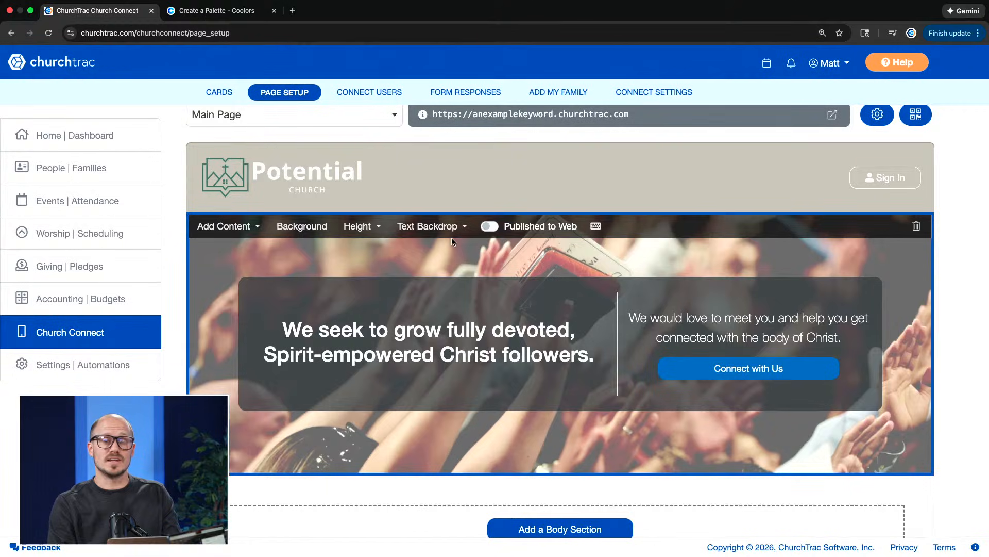
- Try the Extra Large and Super Hero heights on the hero section and view the effect on the page
left_click(359, 228)
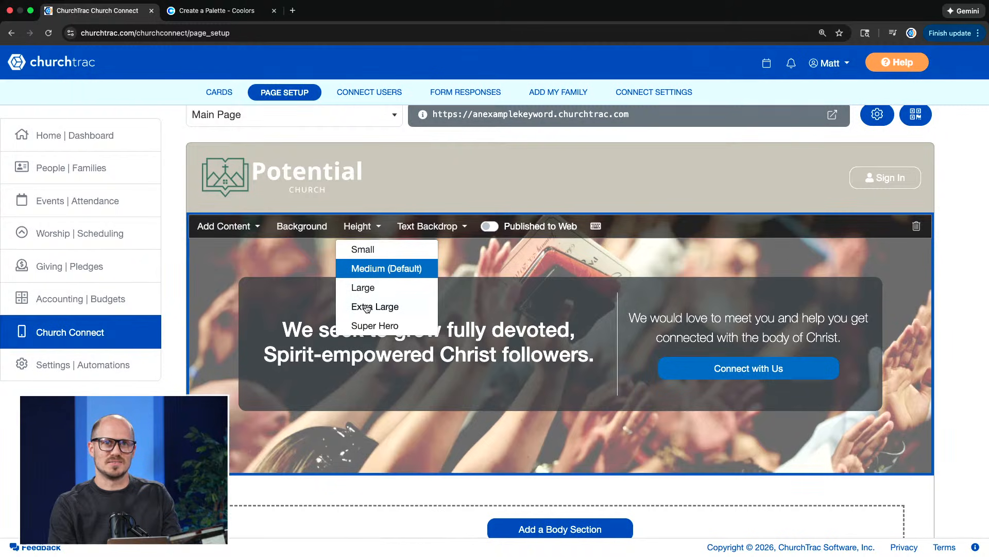
left_click(367, 307)
left_click(355, 227)
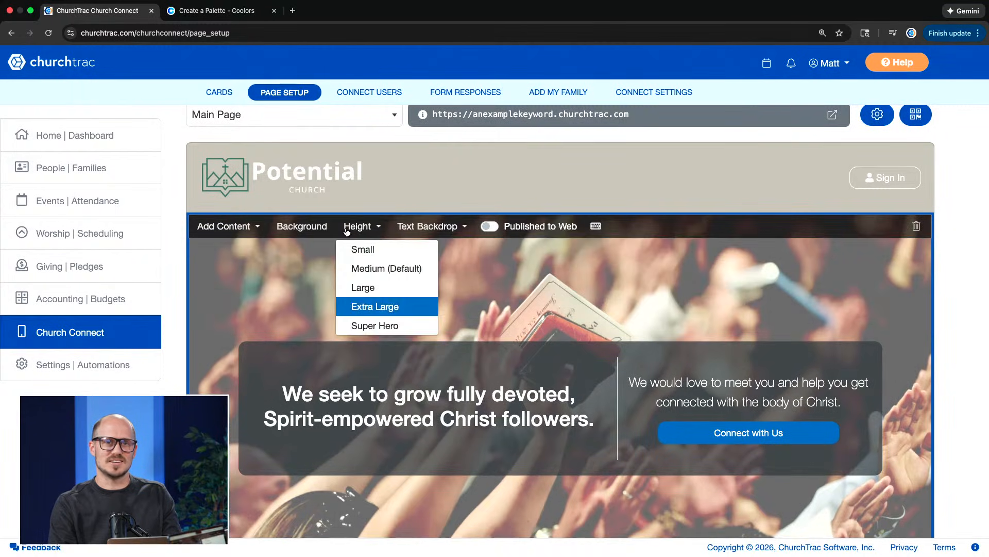
left_click(362, 324)
scroll(379, 298, "down", 5)
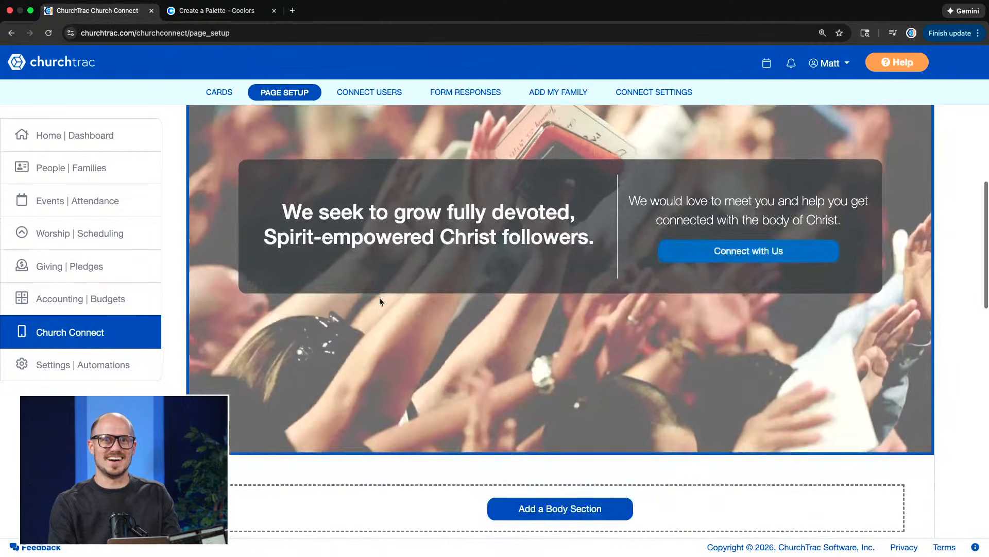
scroll(380, 300, "up", 3)
scroll(380, 301, "up", 2)
- Set the hero section's height to Large
left_click(355, 209)
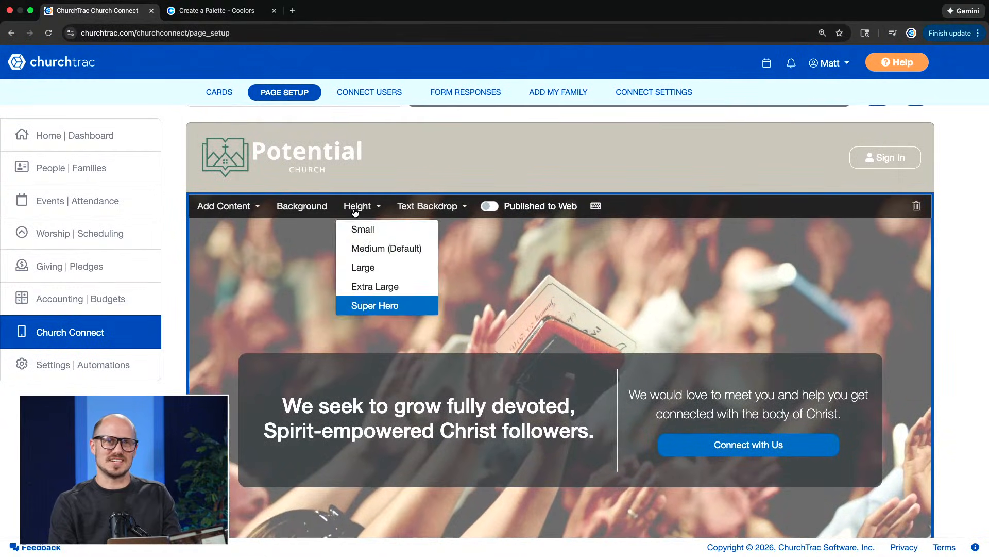
left_click(365, 266)
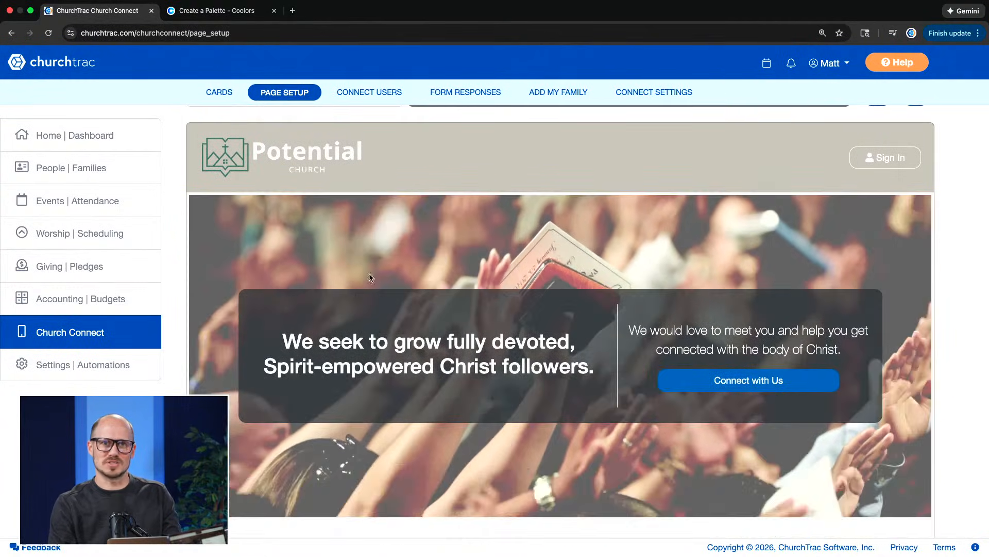
scroll(478, 250, "down", 1)
scroll(477, 251, "up", 1)
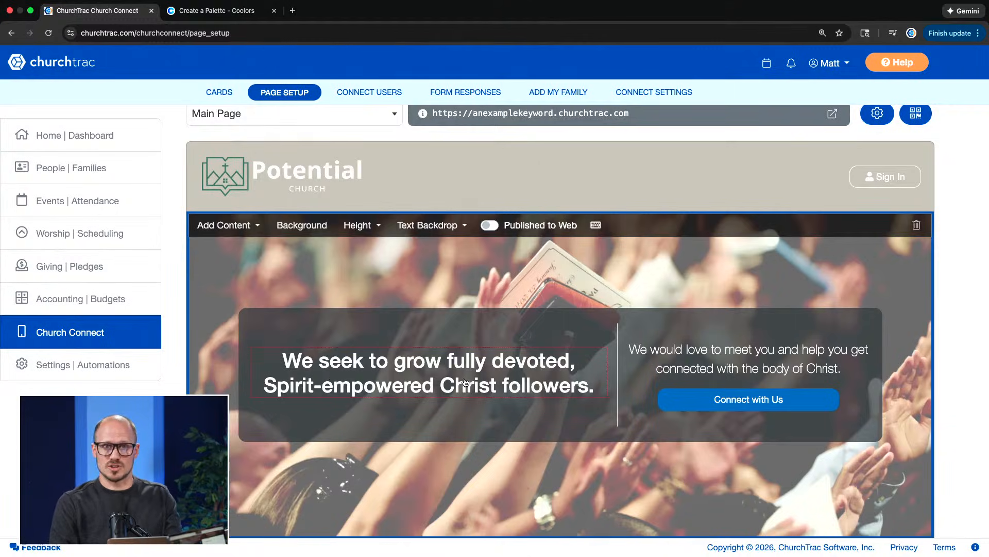
- Replace the hero section's heading text with "The Potential Church"
left_click(465, 382)
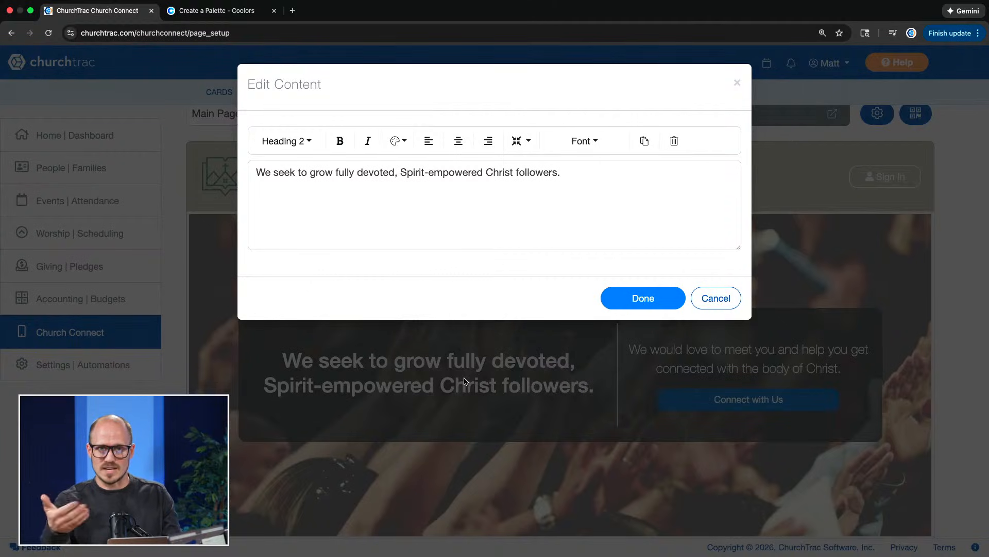
triple_click(379, 174)
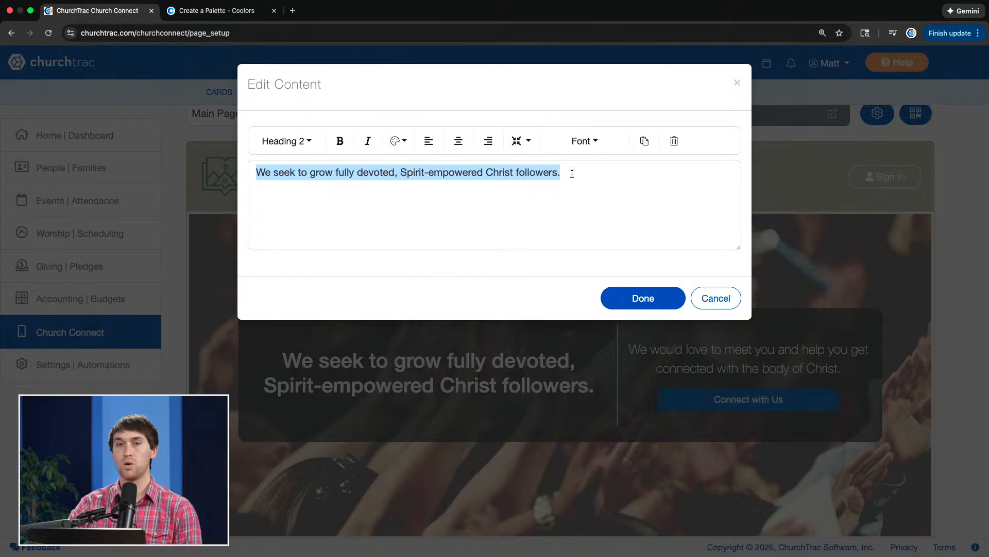
type("The Potentia")
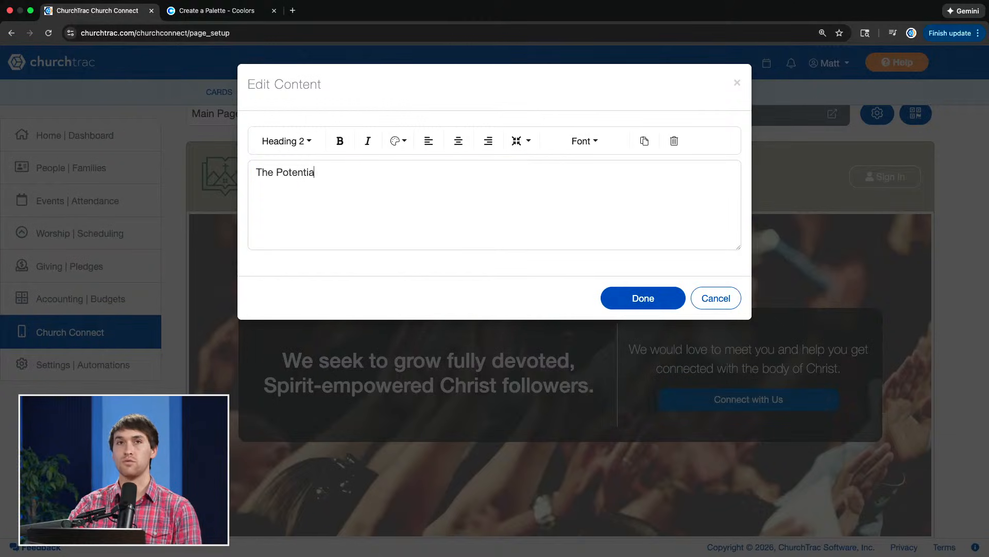
type("l Church")
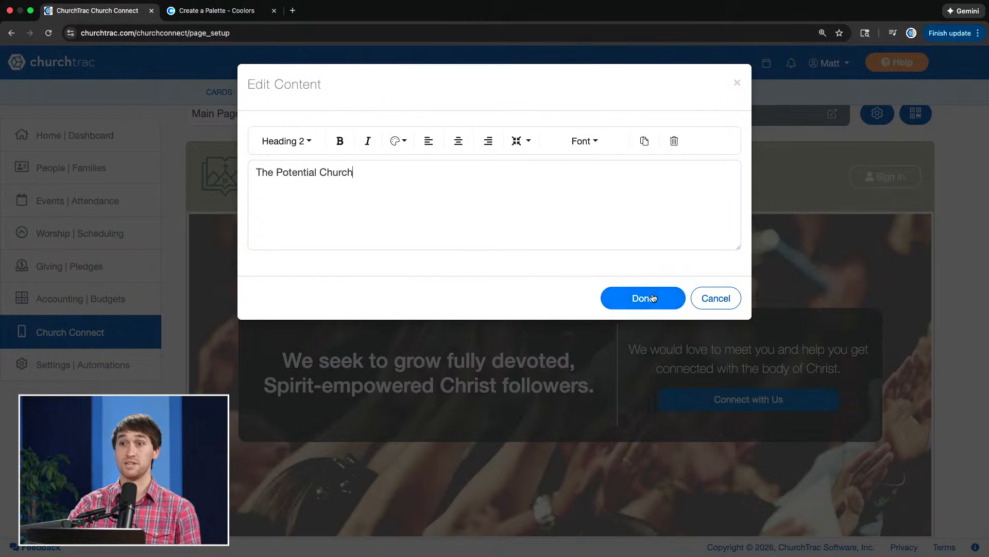
left_click(653, 297)
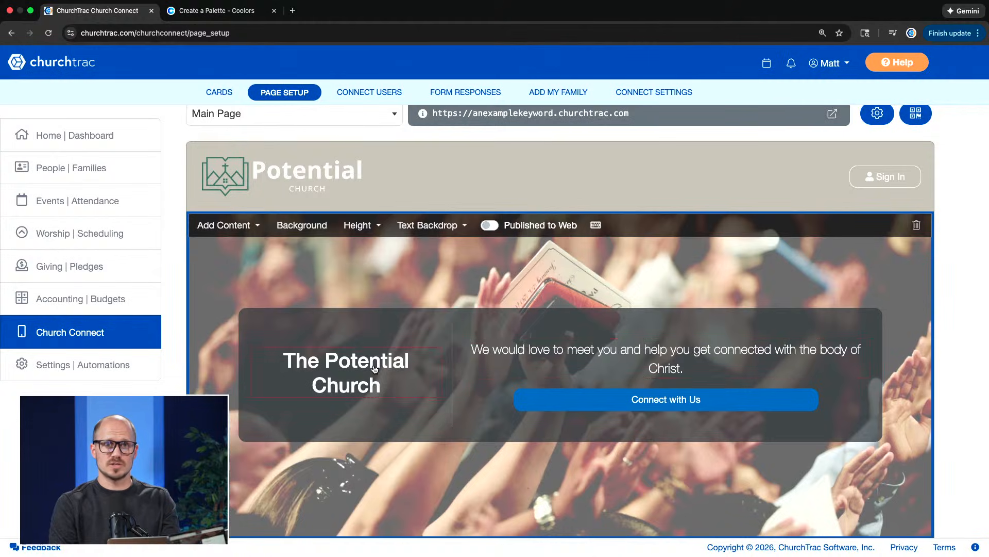
- Replace the hero section's heading text with "A family friendly church in downtown Jacksonville"
left_click(407, 367)
triple_click(390, 172)
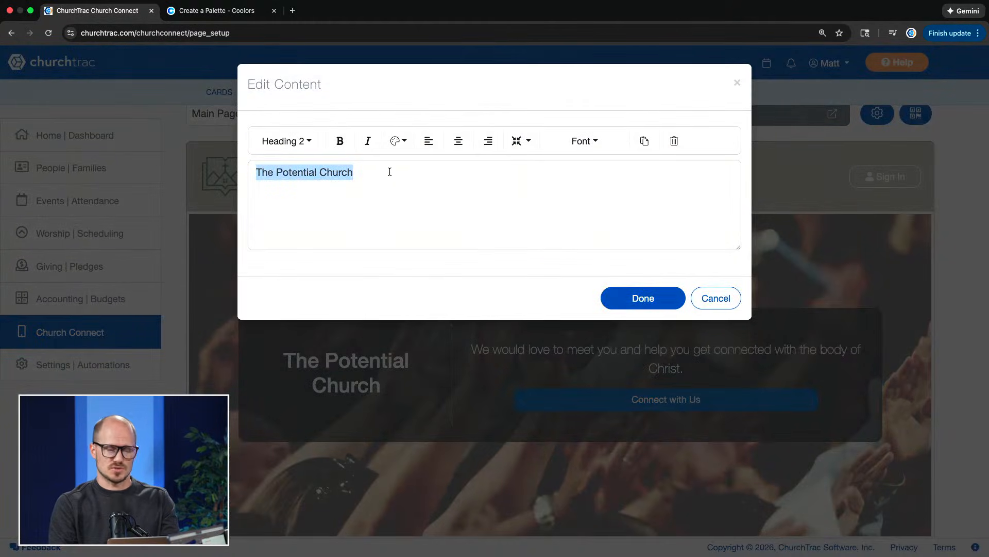
type("A ")
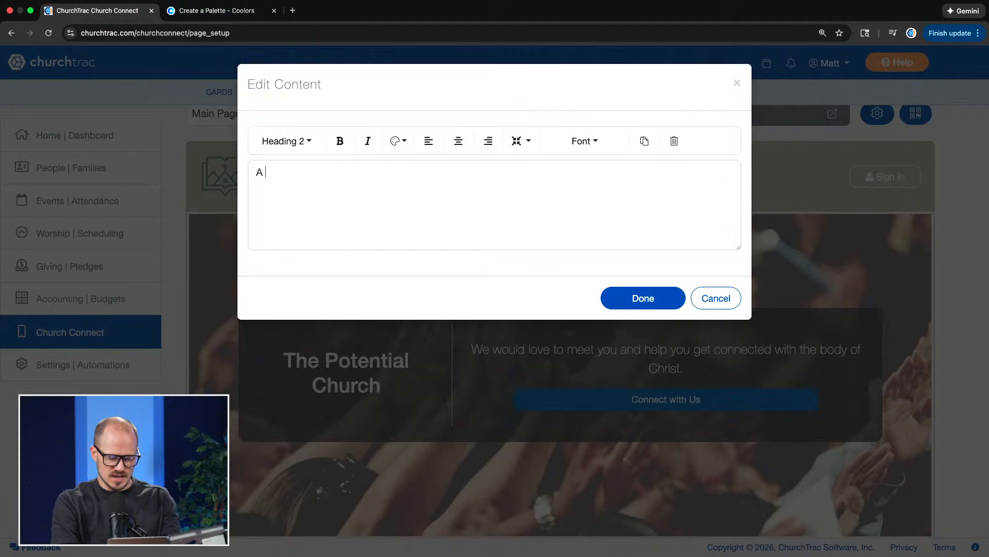
type("family friendly ")
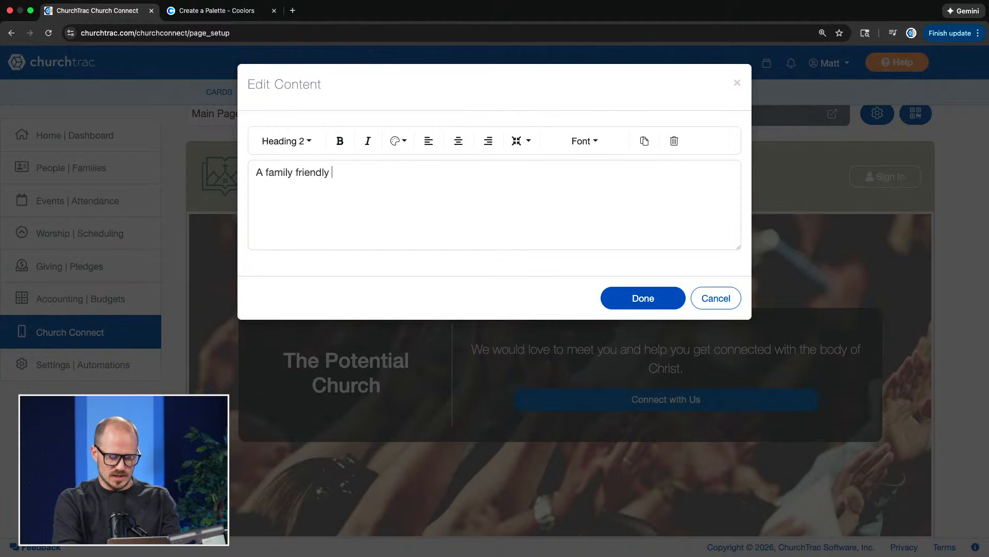
type("church in down")
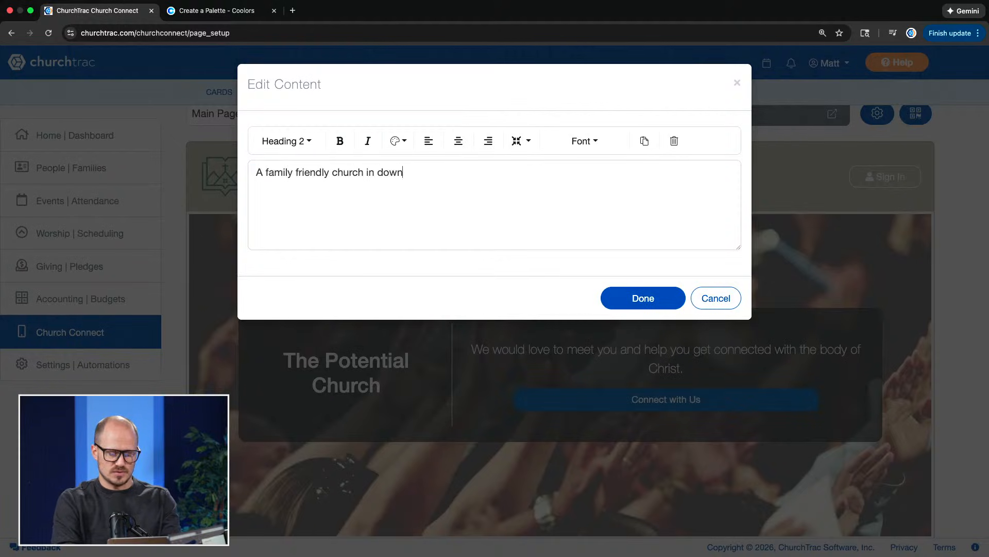
type("otown ")
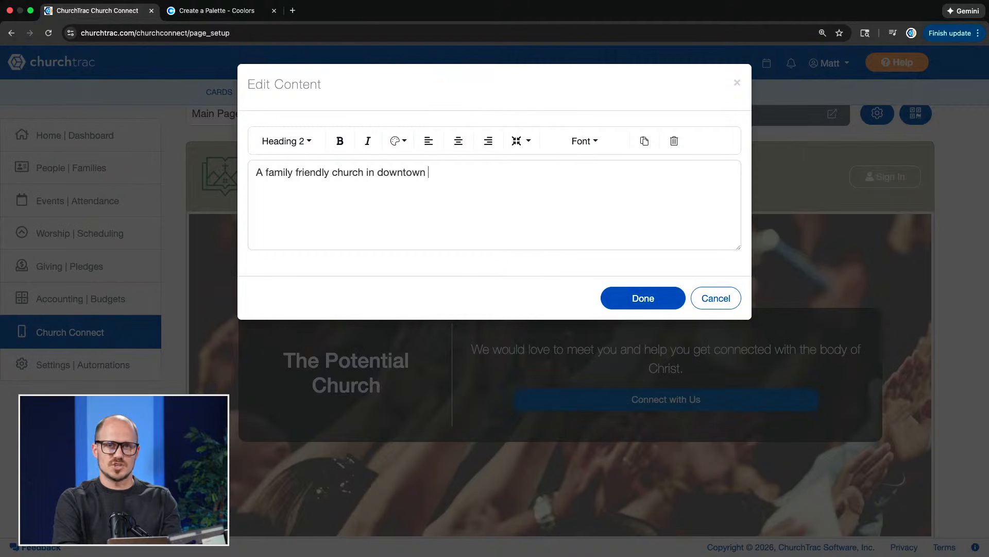
type("Jacksonvi")
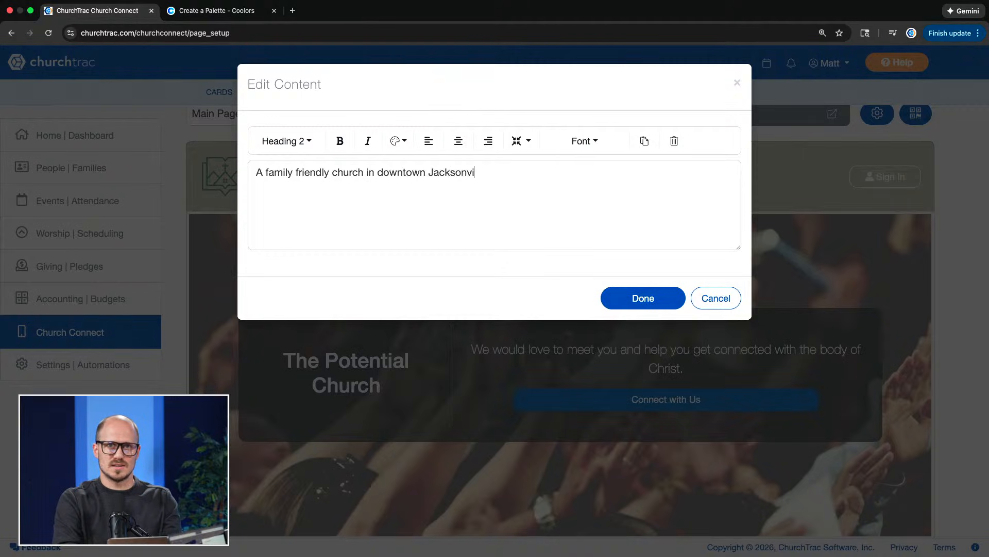
type("lle")
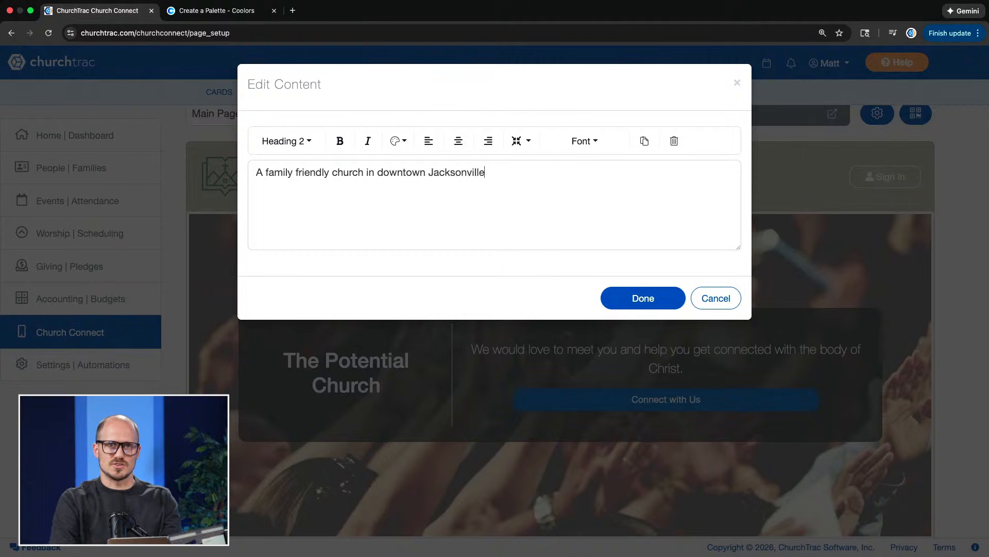
left_click(641, 301)
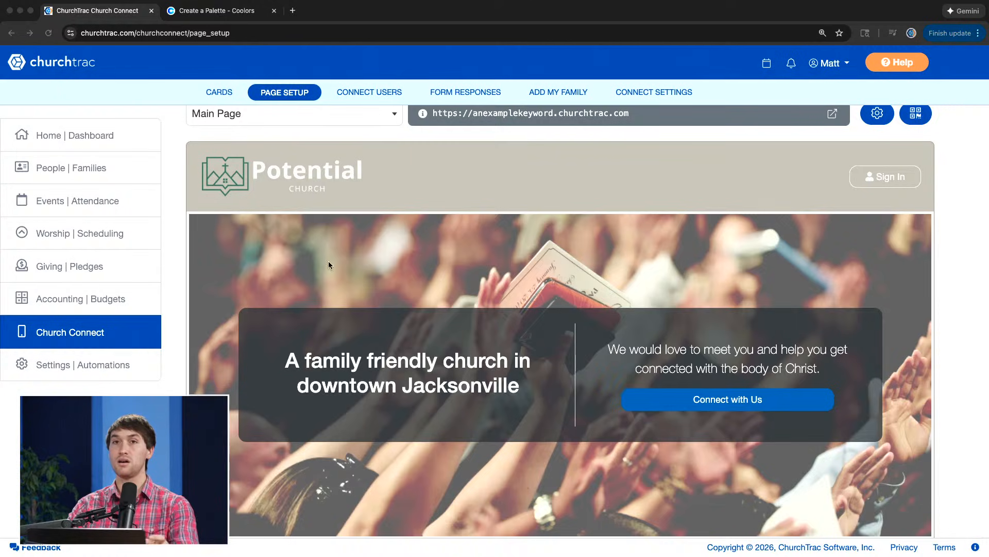
- Replace the hero section's content with the "Welcome to Our Church" template that has a subheading and a Learn More button
left_click(365, 250)
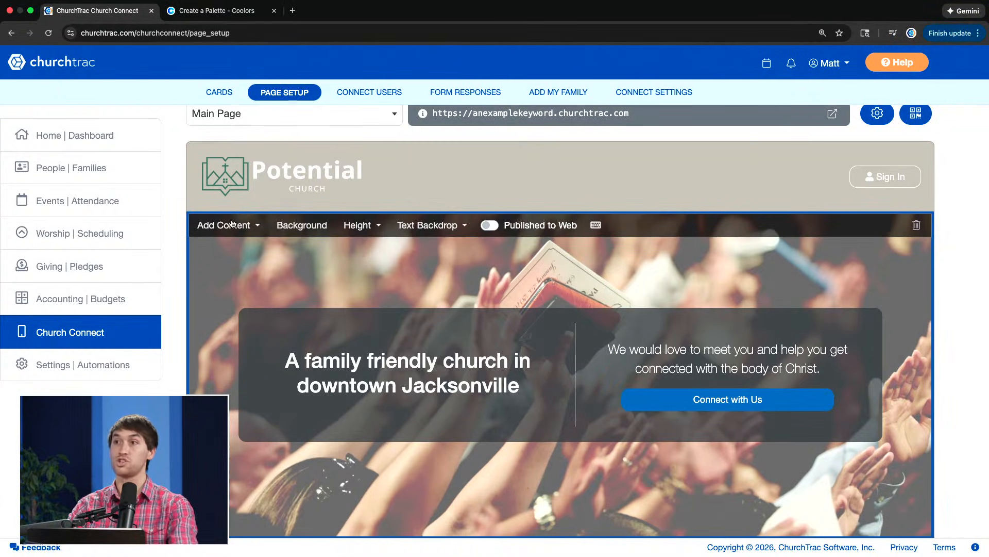
scroll(271, 252, "up", 5)
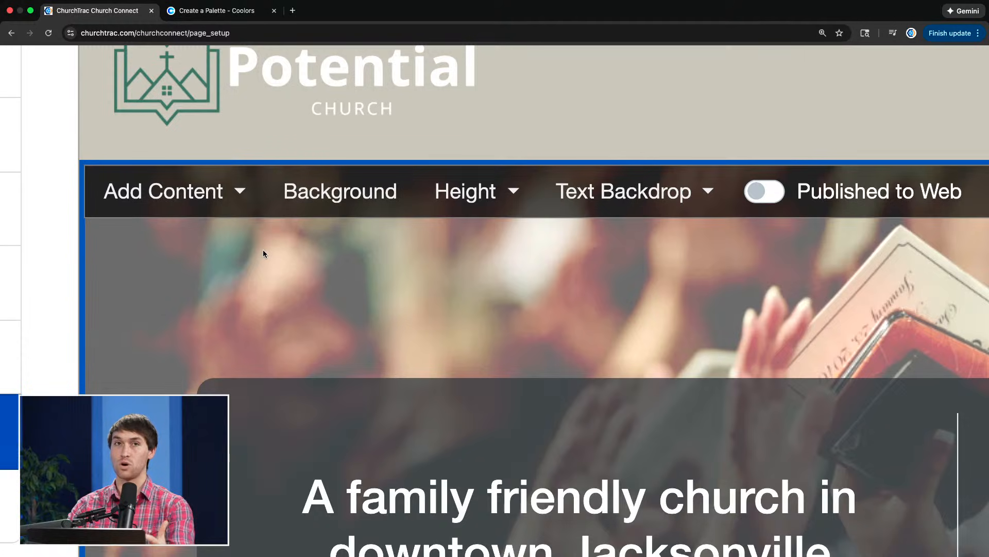
left_click(195, 206)
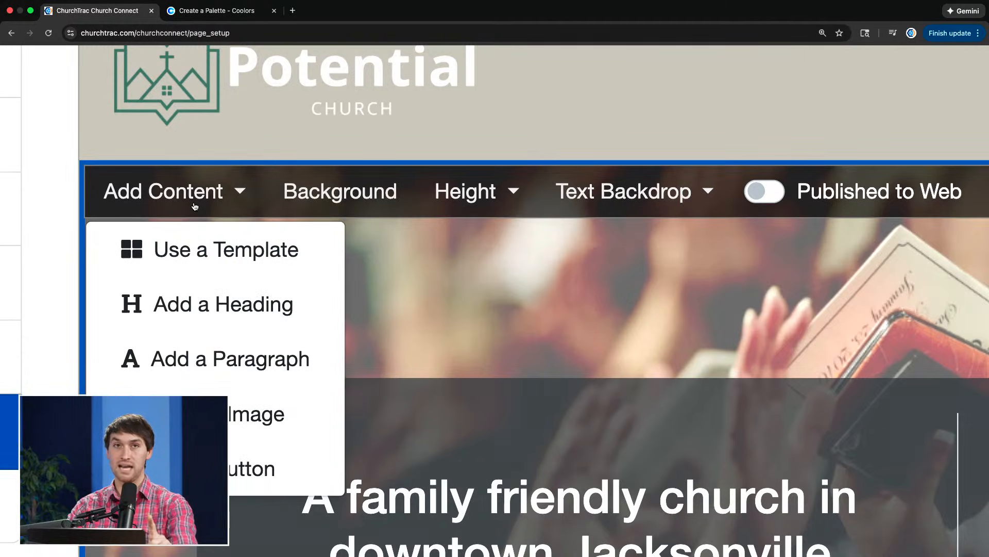
left_click(219, 249)
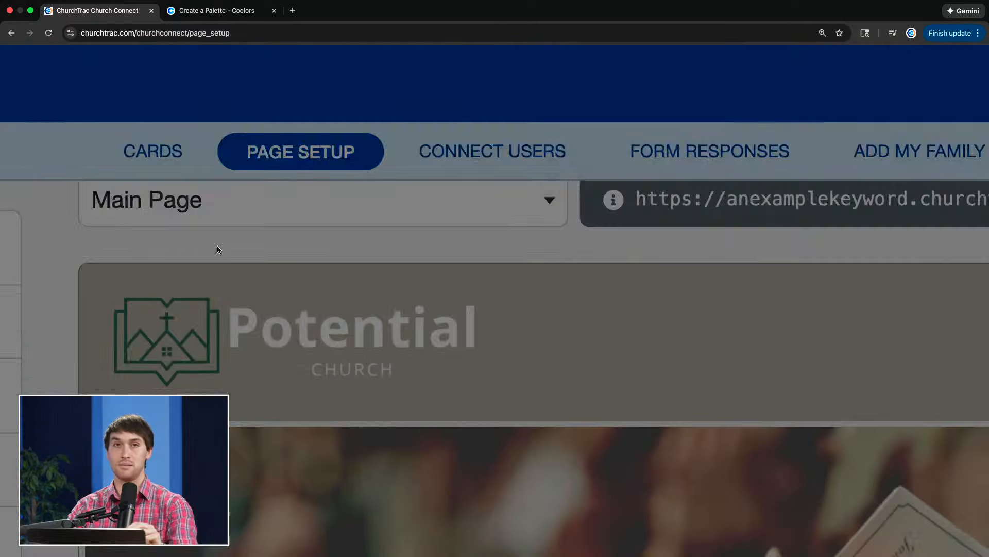
scroll(501, 258, "down", 5)
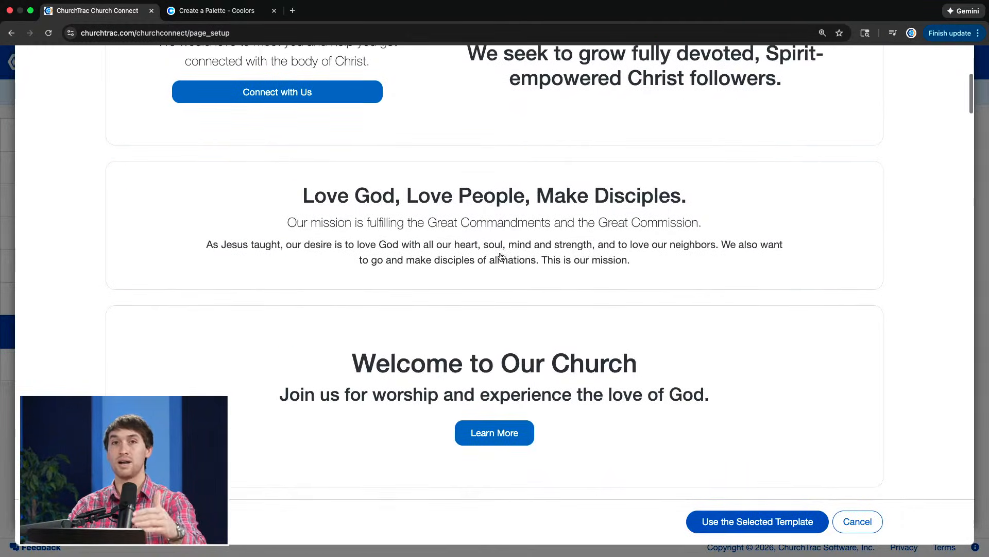
left_click(465, 375)
scroll(465, 375, "down", 2)
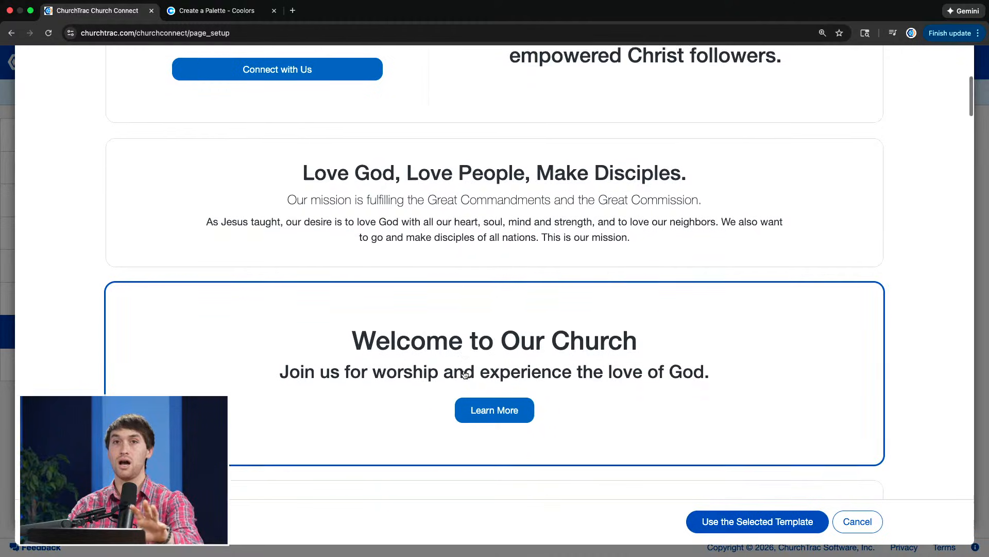
left_click(708, 519)
left_click(569, 178)
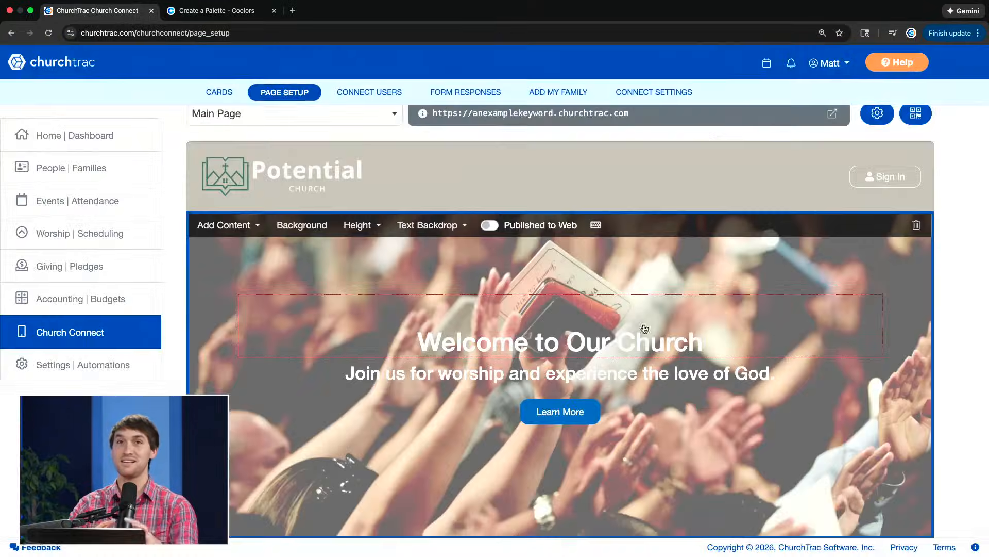
- Set the hero section's text backdrop to Translucent Dark
scroll(500, 178, "down", 1)
left_click(436, 175)
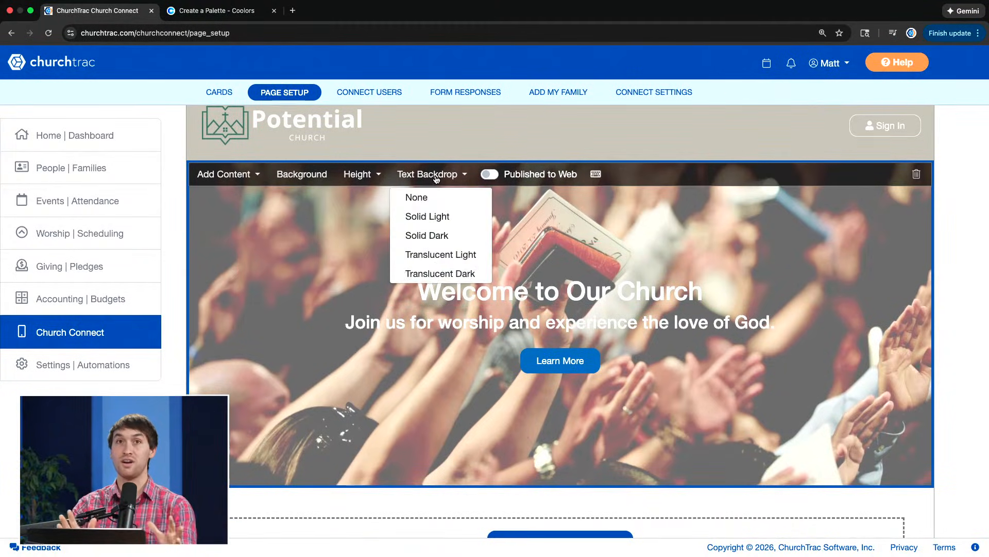
left_click(439, 273)
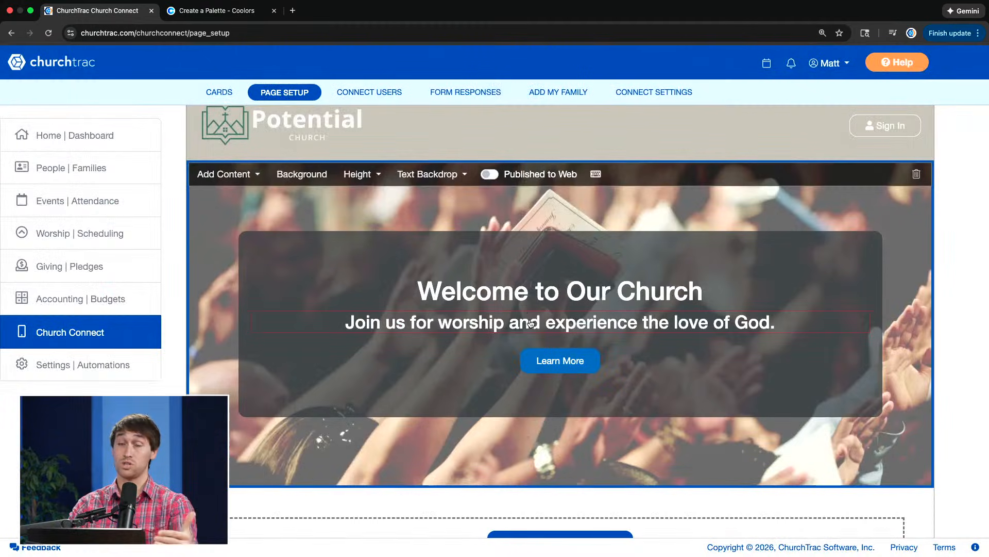
- Replace the hero section's "Welcome to Our Church" heading with "Potential Church"
left_click(541, 289)
triple_click(475, 172)
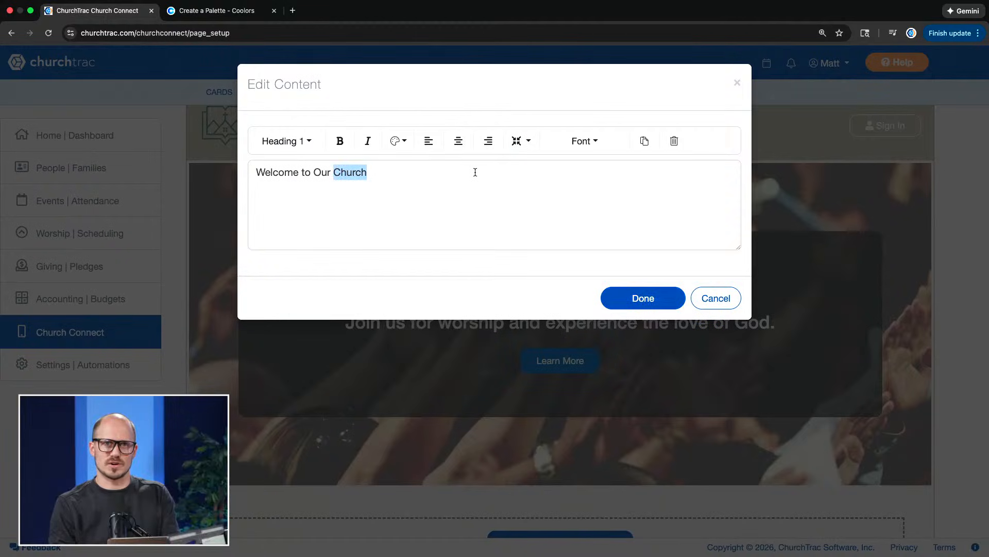
type("Potential Church")
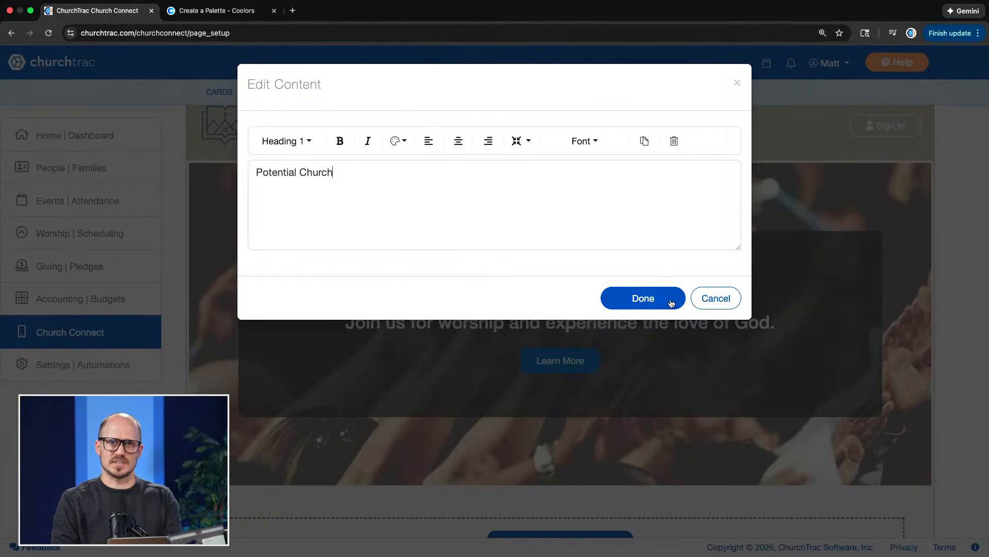
left_click(645, 303)
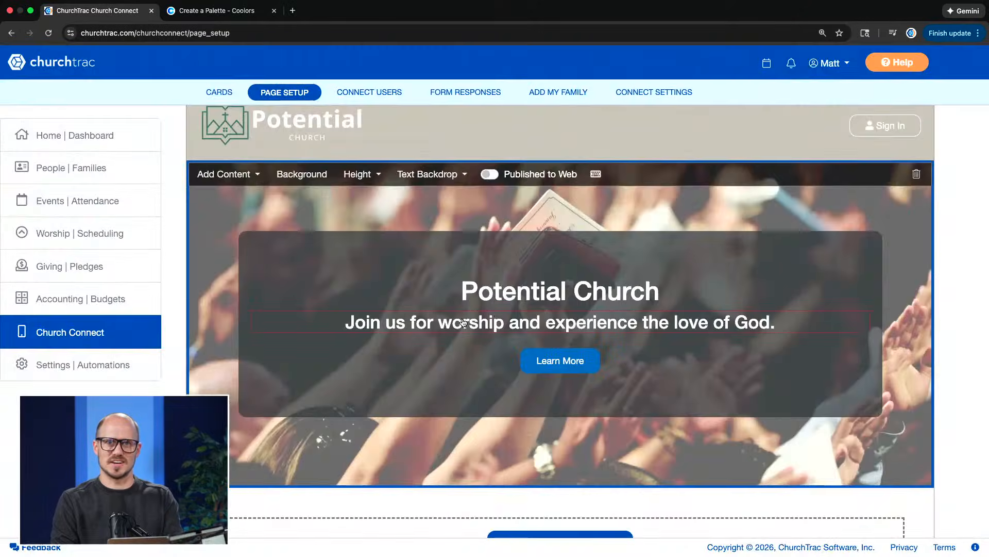
- Replace the hero section's subheading with "A family-friendly church"
left_click(464, 322)
triple_click(415, 197)
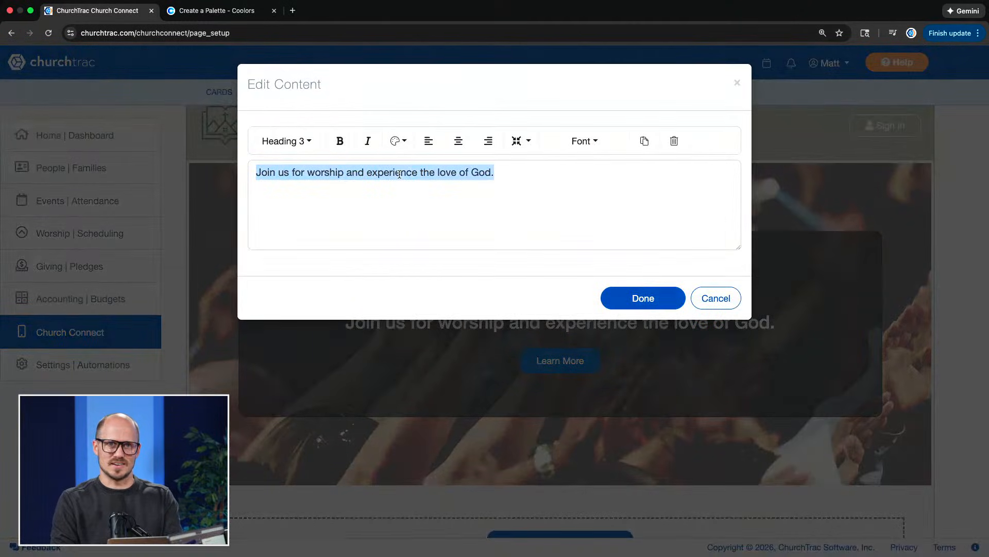
type("A familyu")
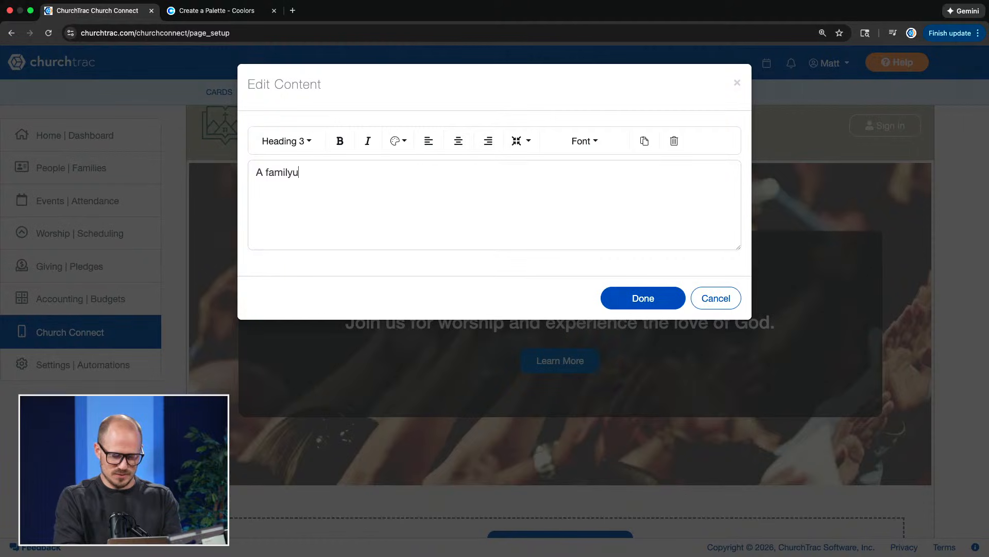
type("-friendly church")
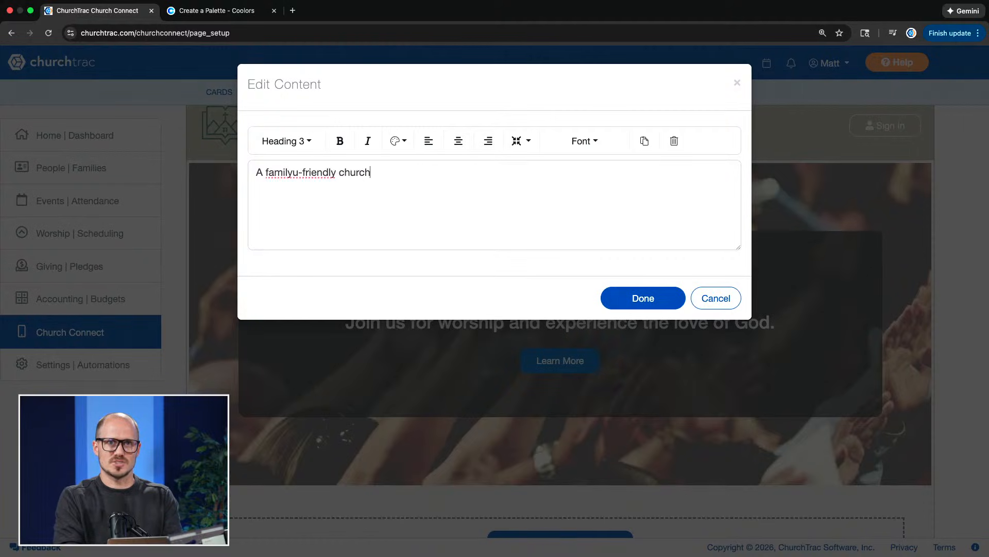
left_click(296, 175)
key("BackSpace")
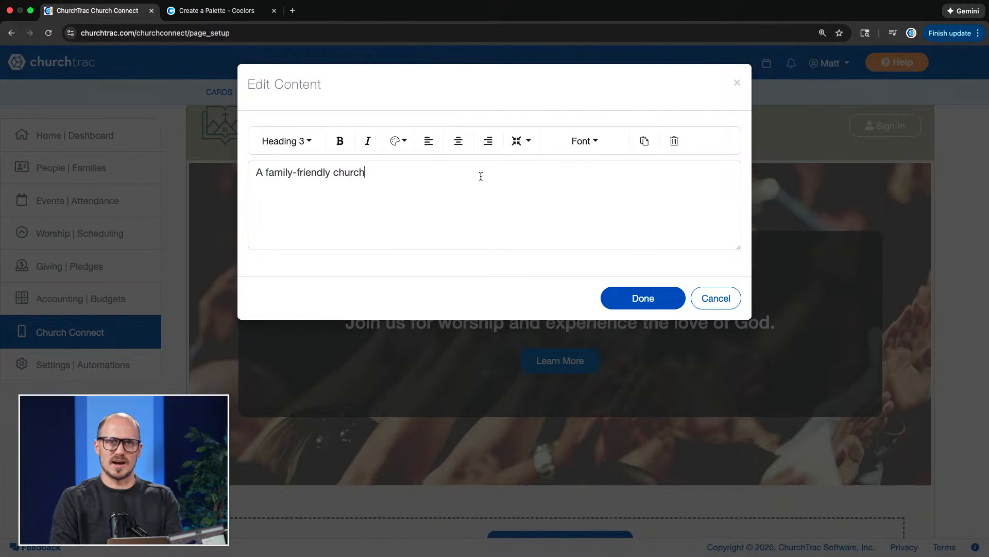
left_click(639, 296)
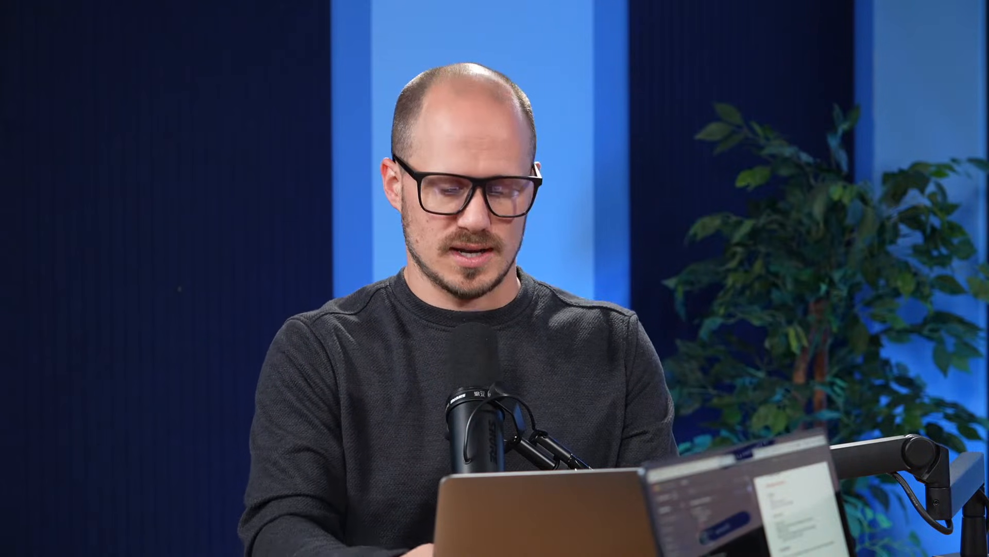
- Set the link text of the hero section's Learn More button to "Plan a Visit"
type("Plan a V")
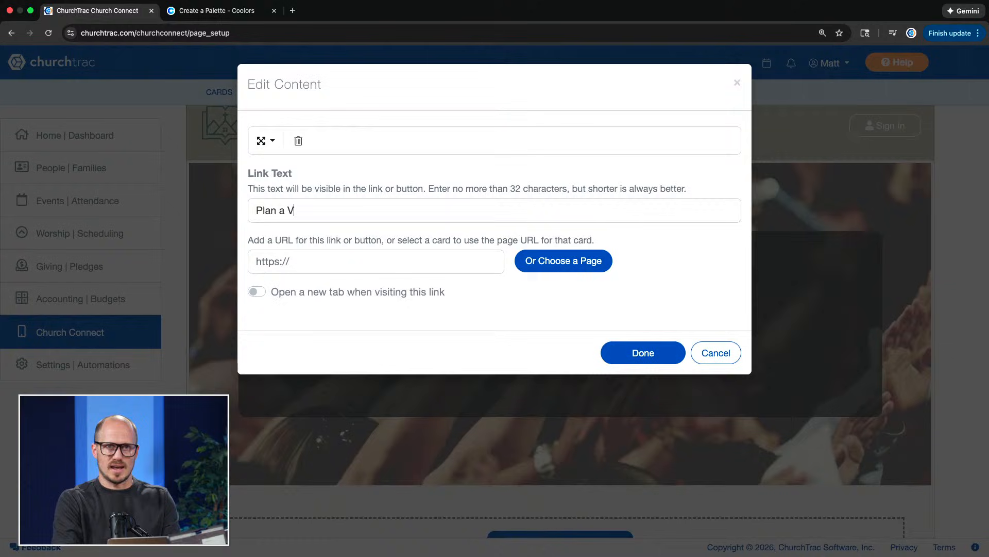
type("isit")
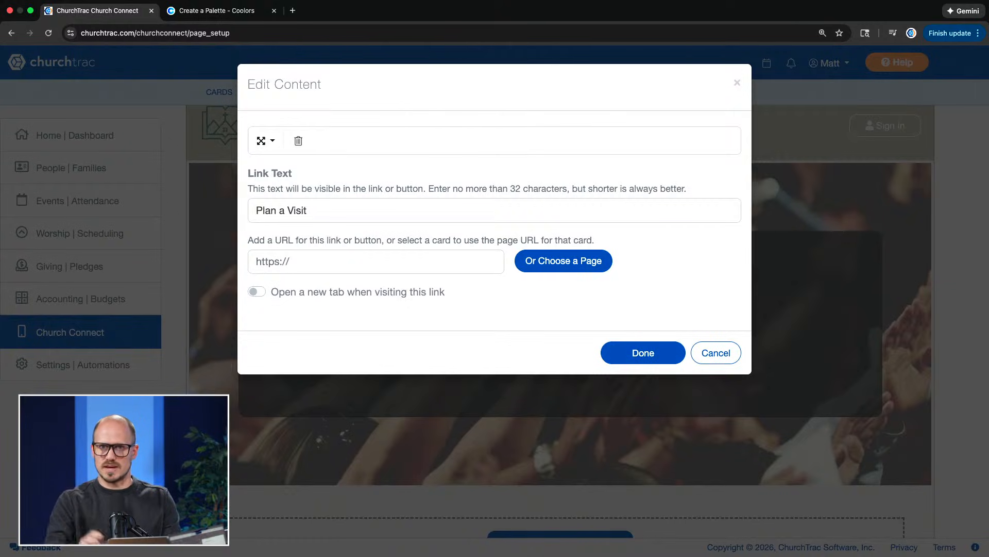
left_click(620, 353)
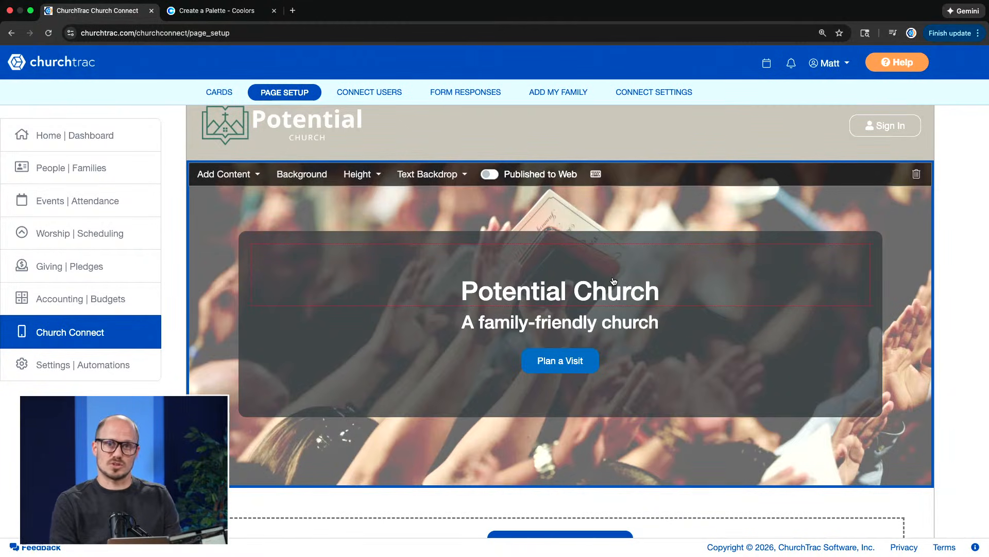
- Add a body section to the page below the hero section
scroll(614, 288, "down", 1)
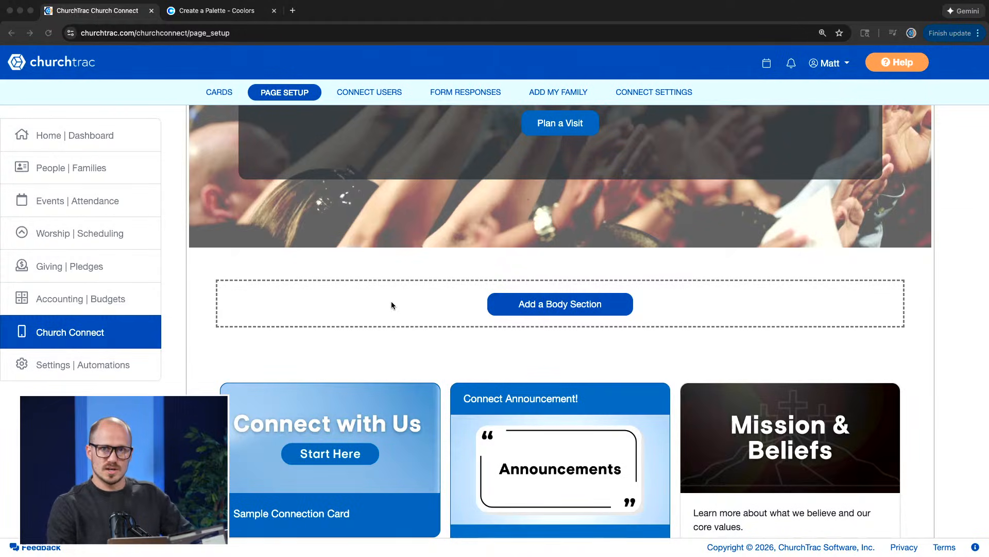
left_click(531, 304)
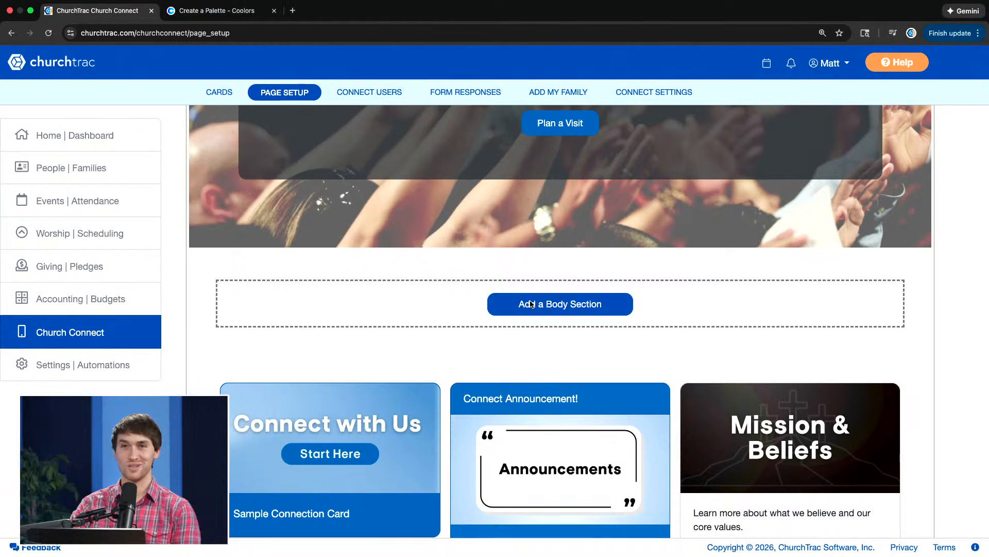
left_click(528, 306)
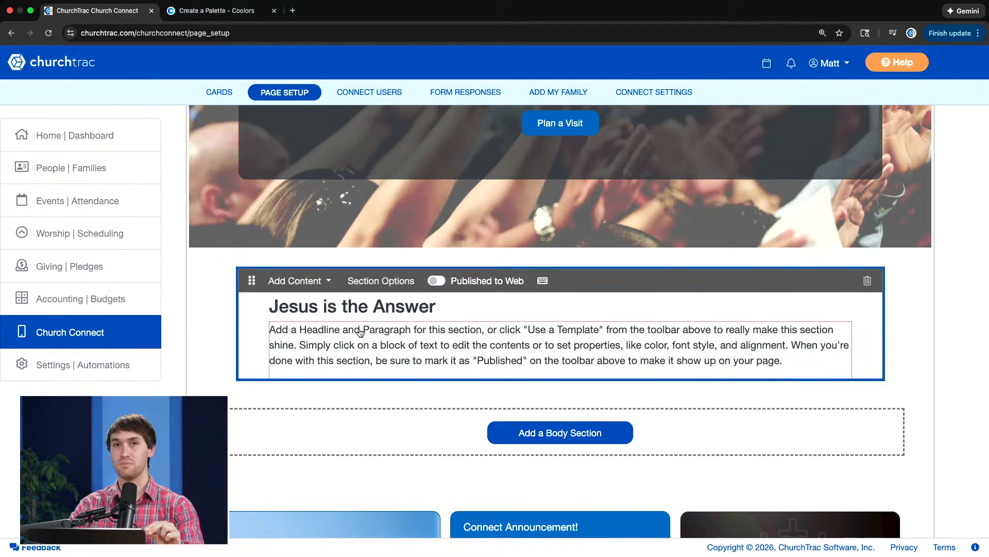
- Replace the new body section's content with the template that places the "Connect with Us" button before the "We seek to grow fully devoted" heading
left_click(291, 284)
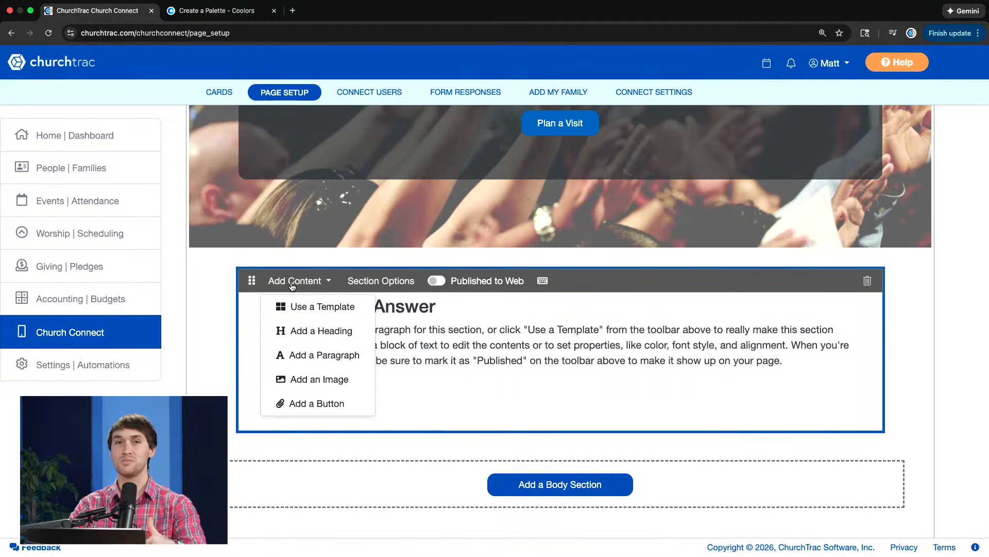
left_click(302, 309)
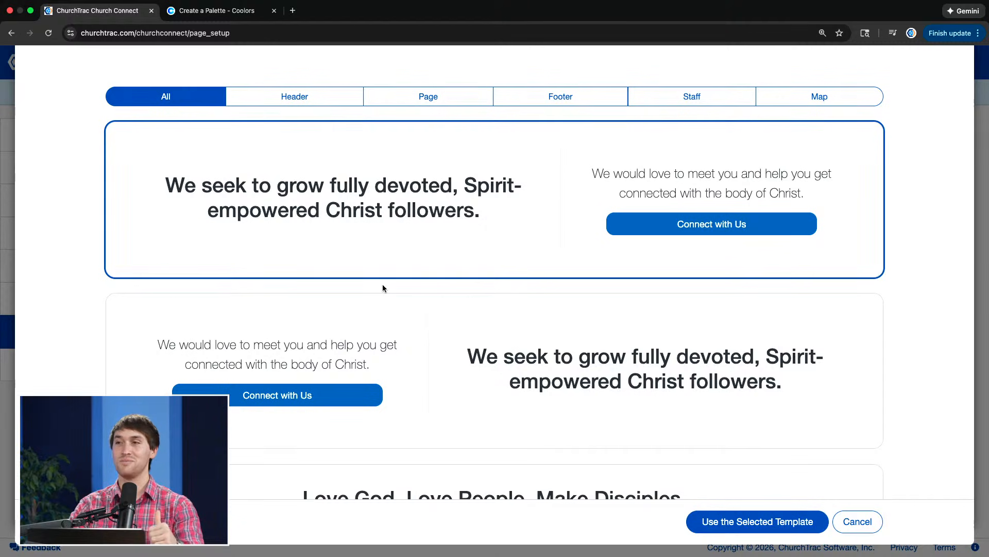
scroll(383, 285, "down", 10)
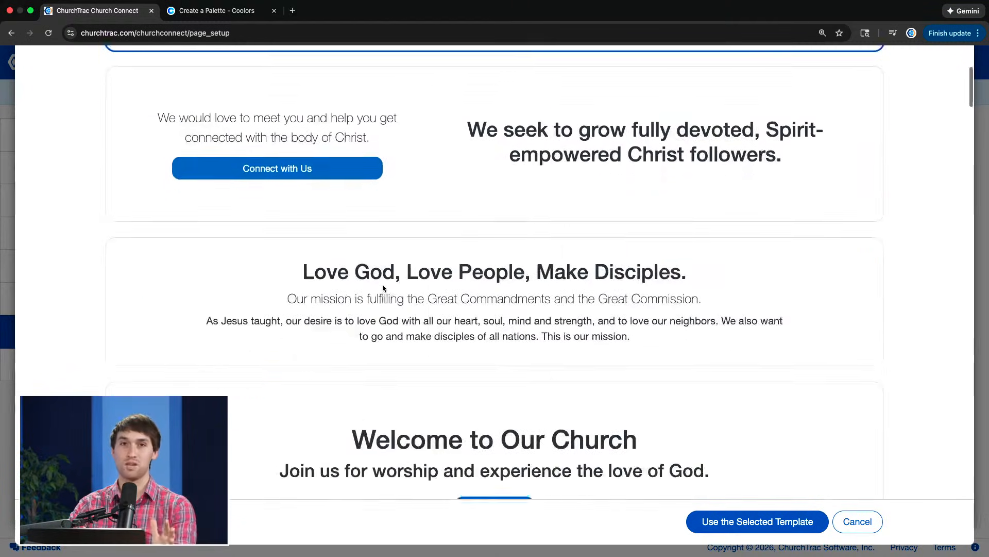
scroll(384, 289, "down", 7)
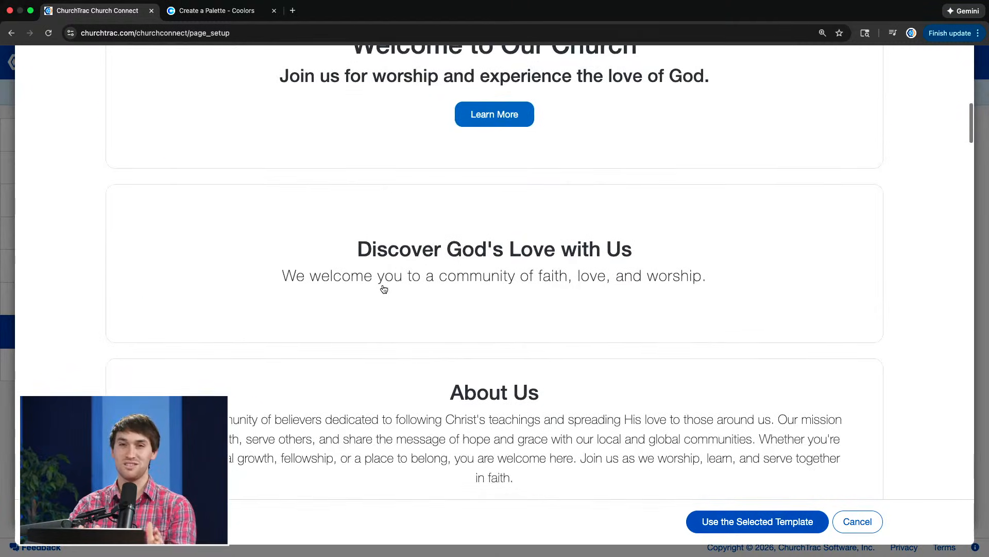
scroll(383, 289, "down", 12)
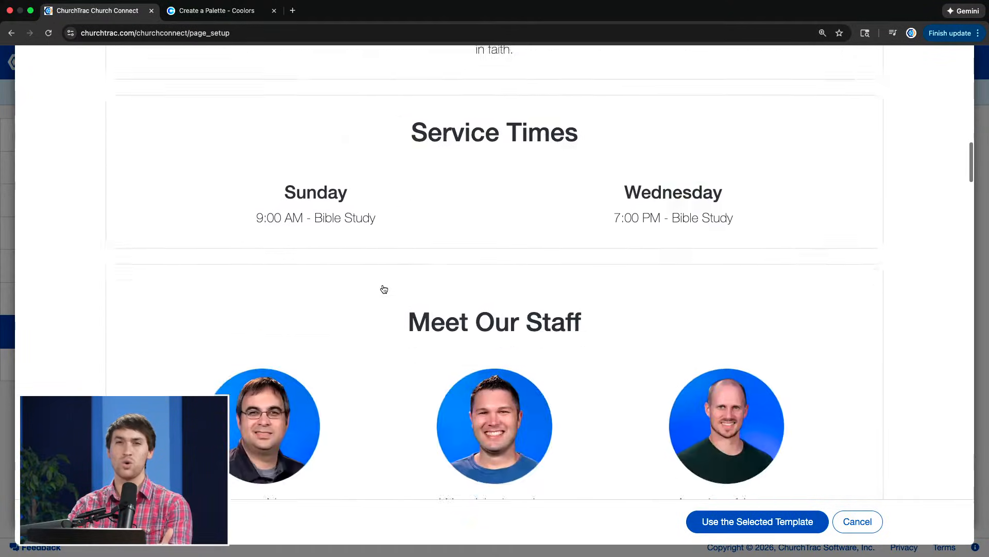
scroll(384, 289, "down", 15)
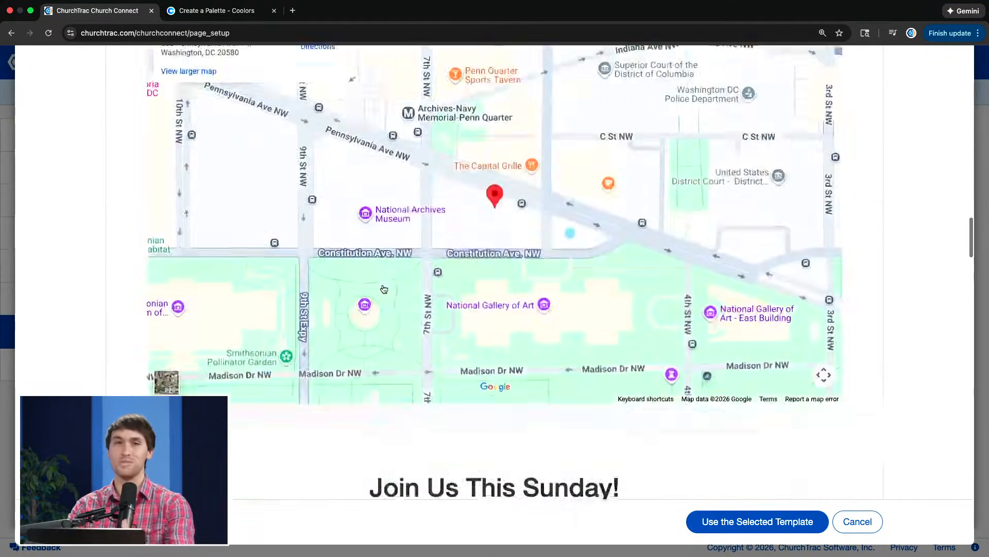
scroll(384, 288, "down", 8)
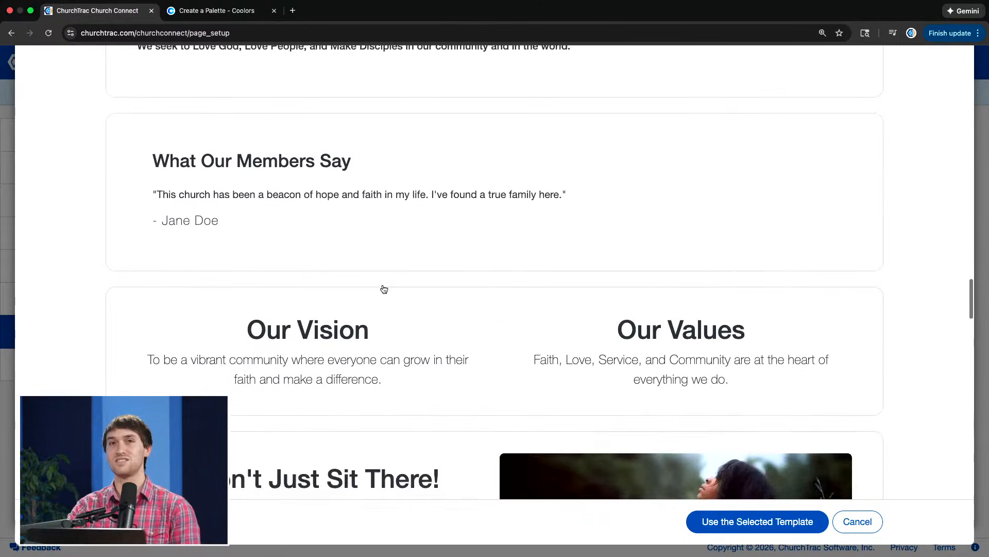
scroll(384, 289, "up", 20)
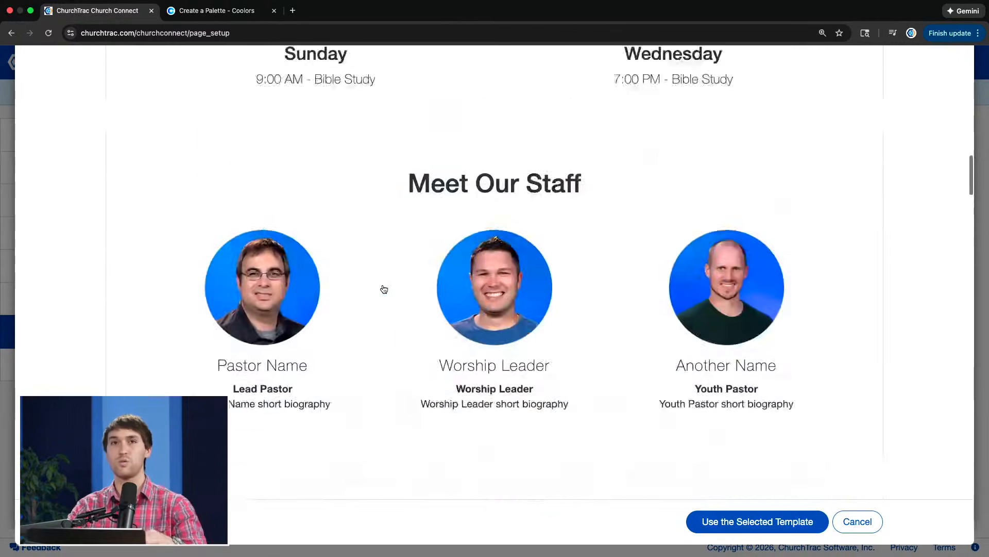
scroll(384, 289, "up", 2)
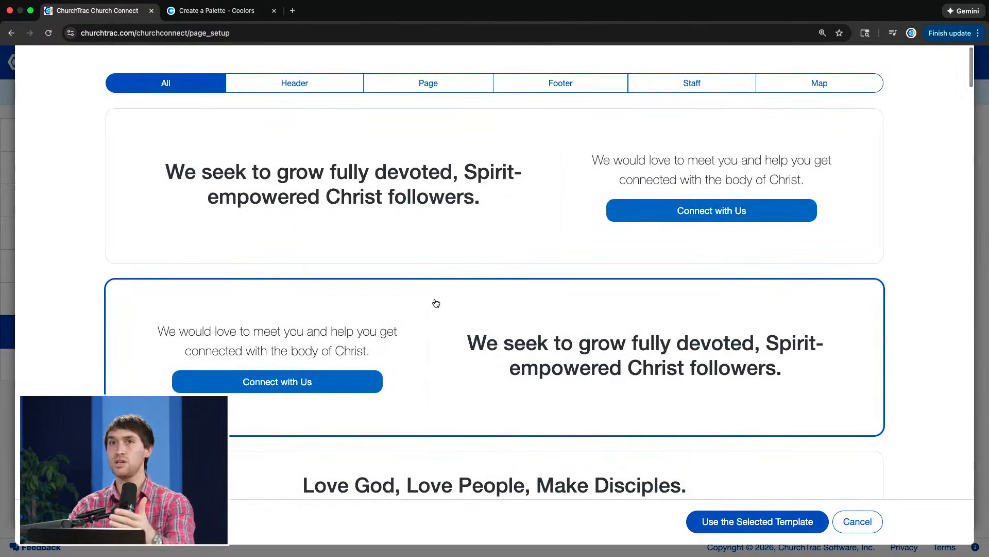
left_click(700, 518)
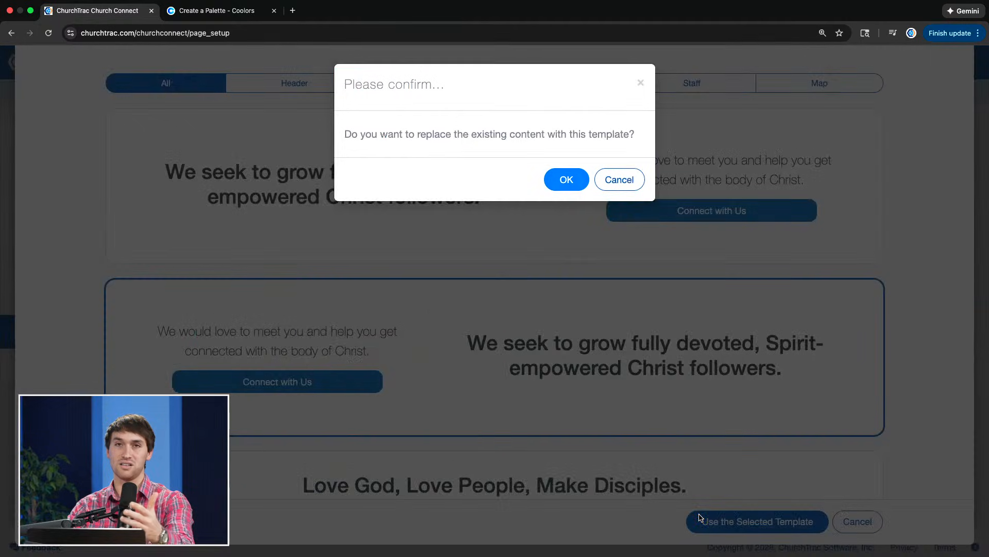
left_click(580, 179)
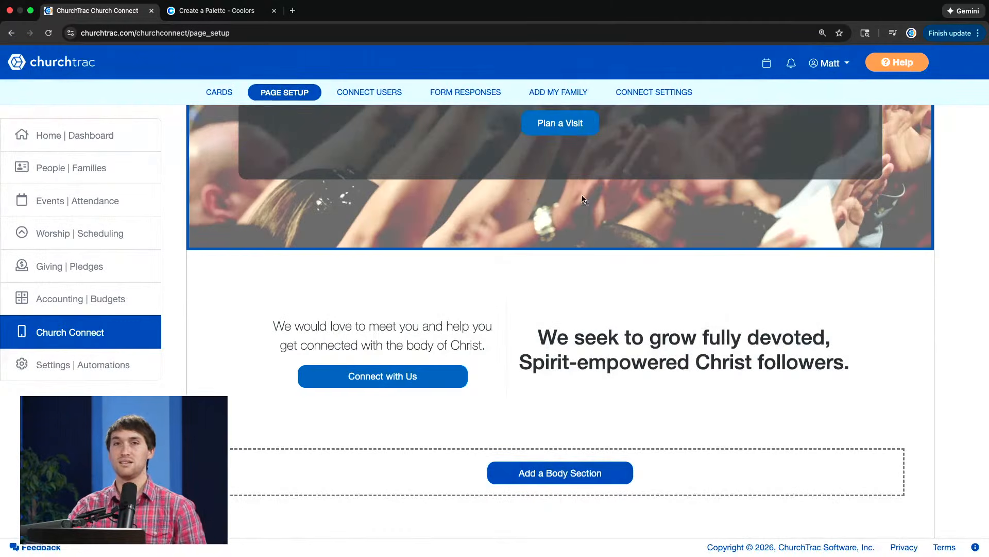
mouse_move(588, 295)
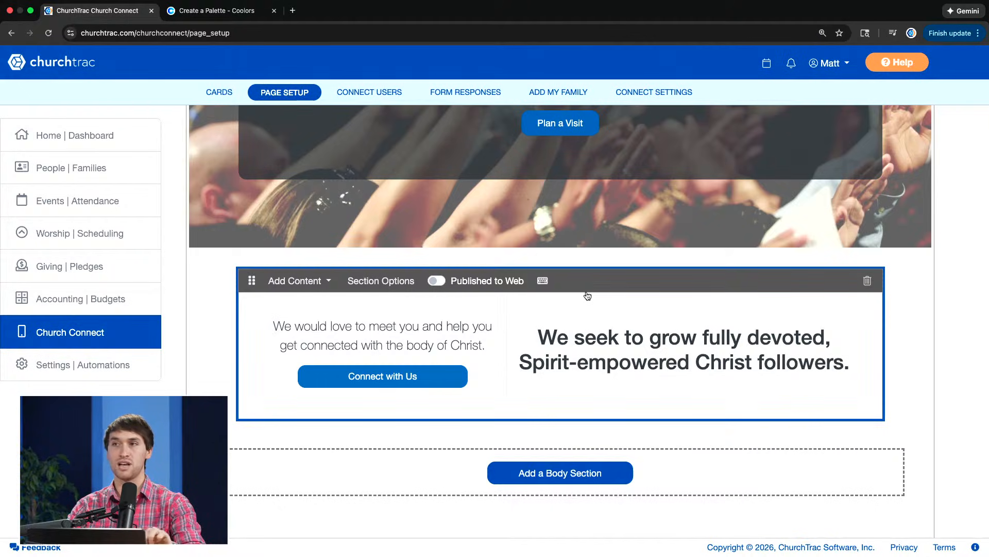
left_click(611, 350)
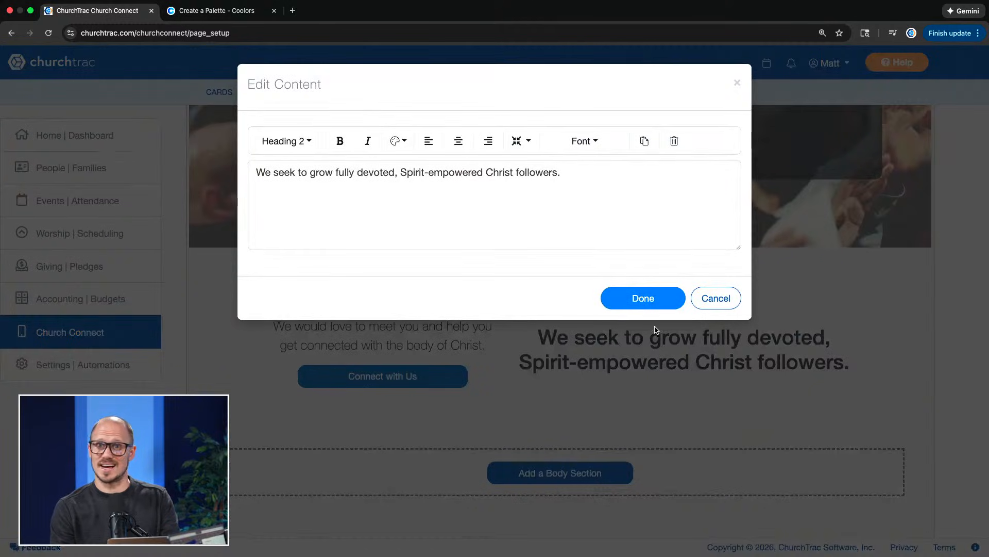
left_click(711, 306)
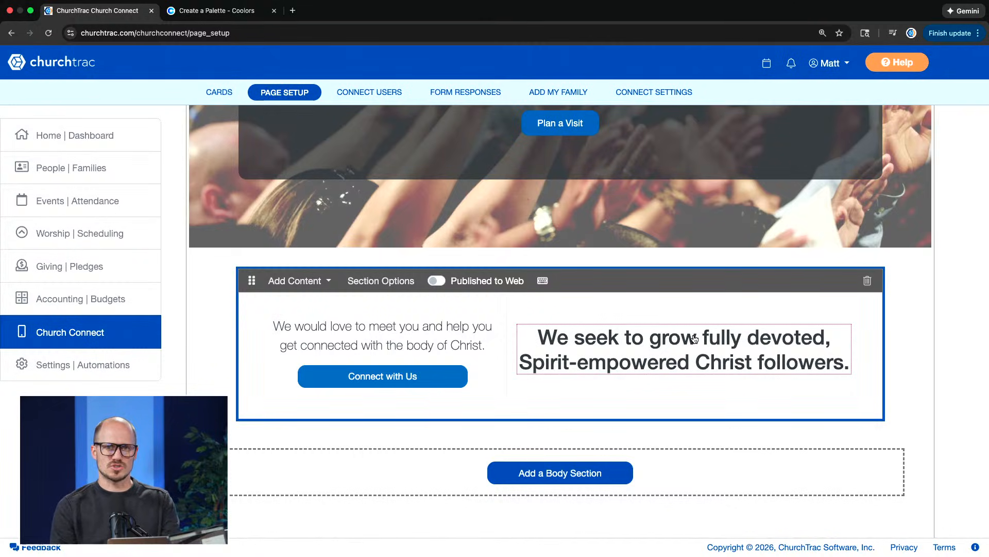
scroll(694, 339, "up", 4)
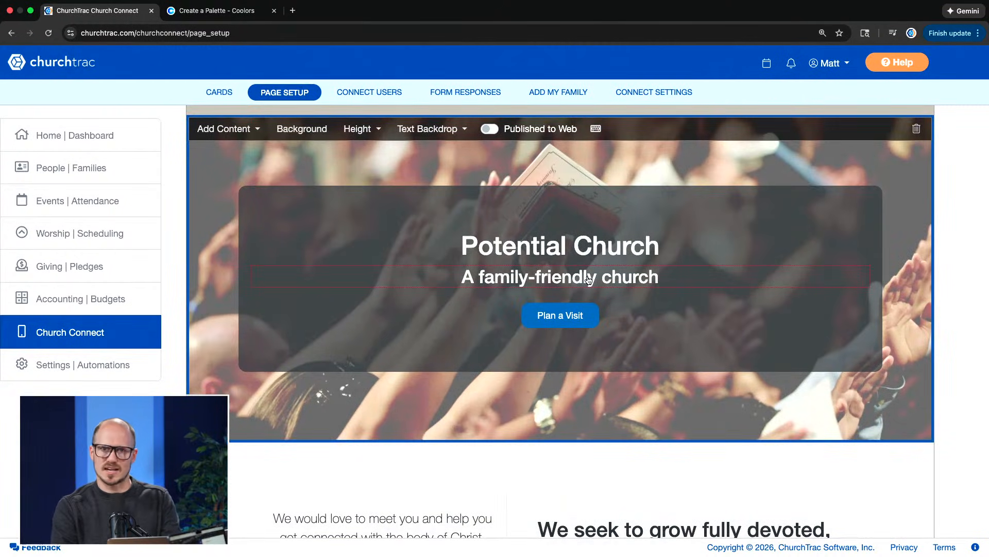
scroll(589, 279, "down", 4)
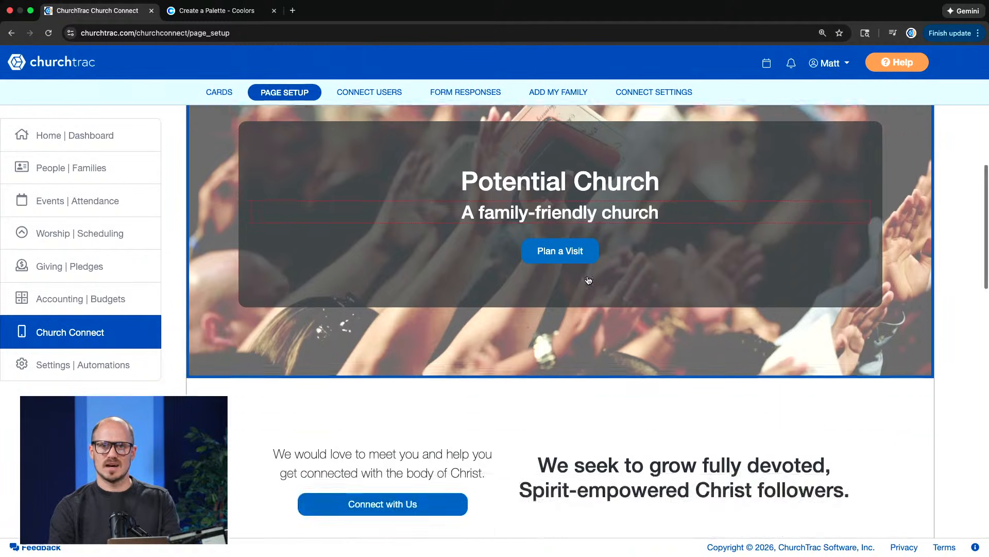
left_click(591, 372)
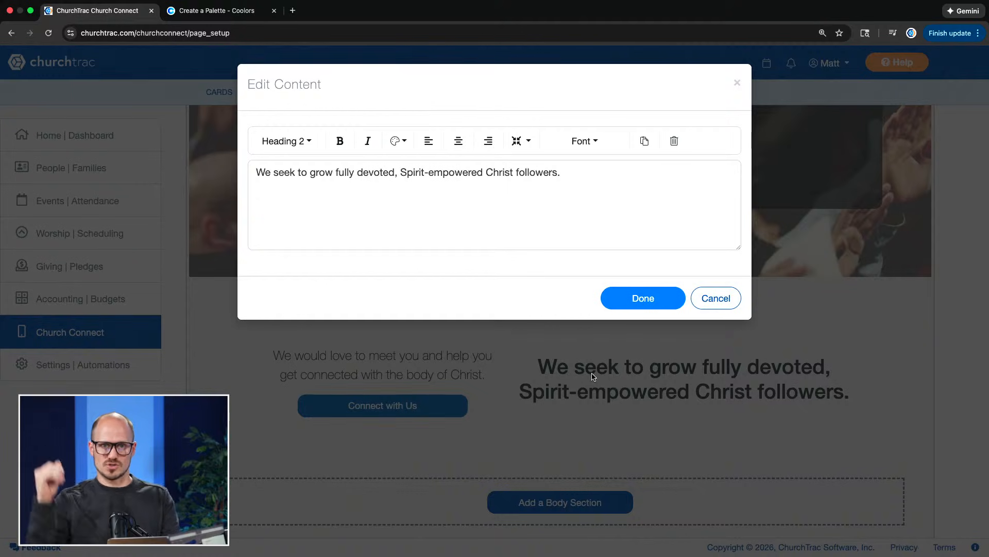
left_click(714, 297)
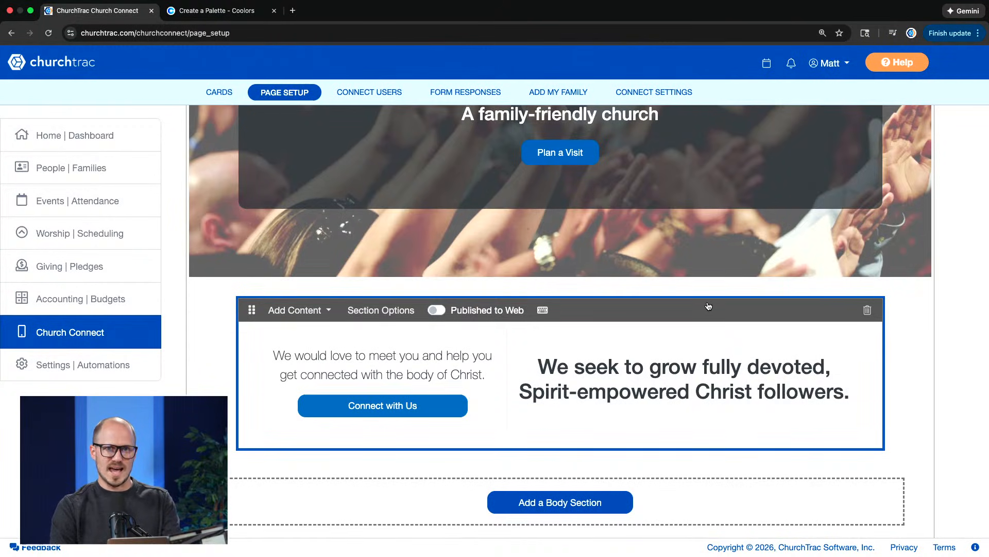
- Set the link text of the body section's Connect with Us button to "Ministries"
left_click(427, 416)
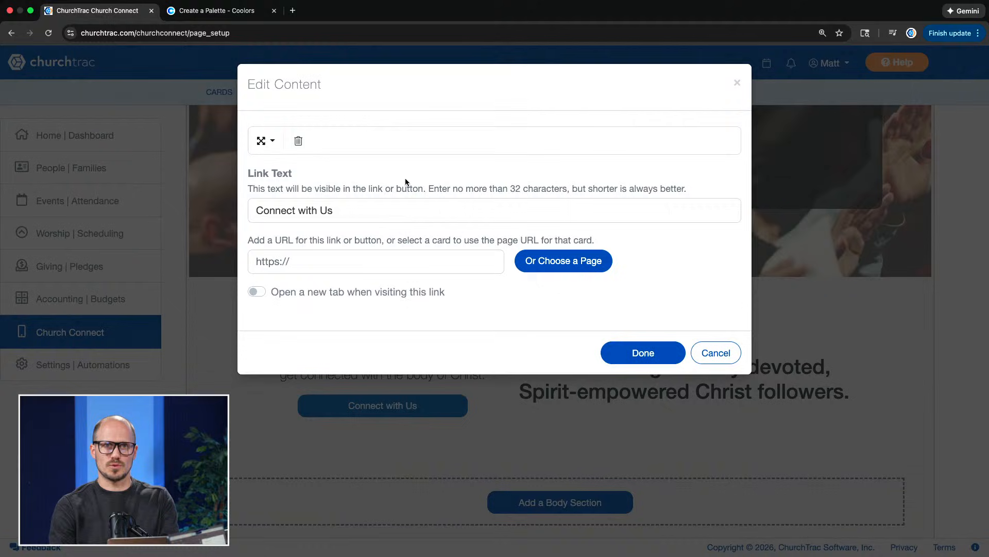
triple_click(384, 206)
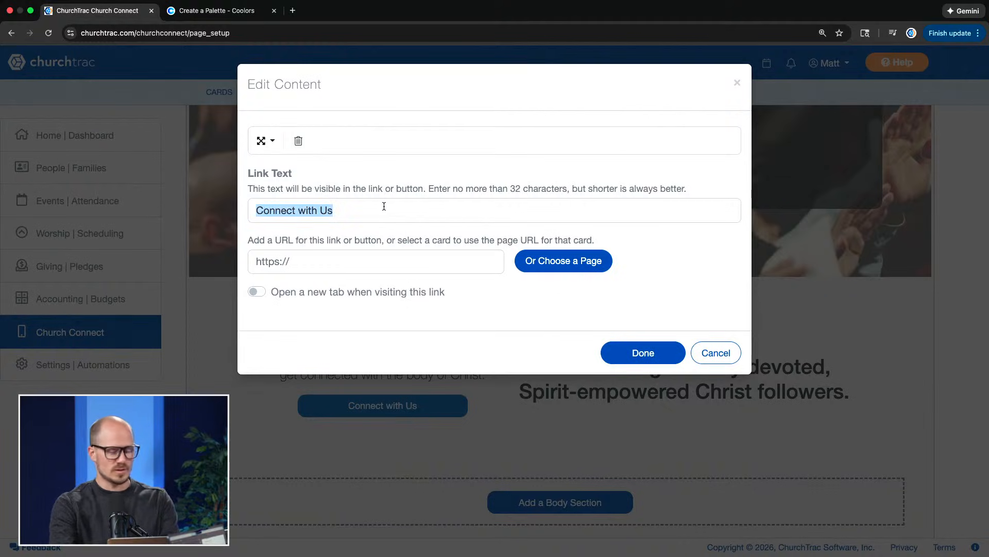
type("Learn More")
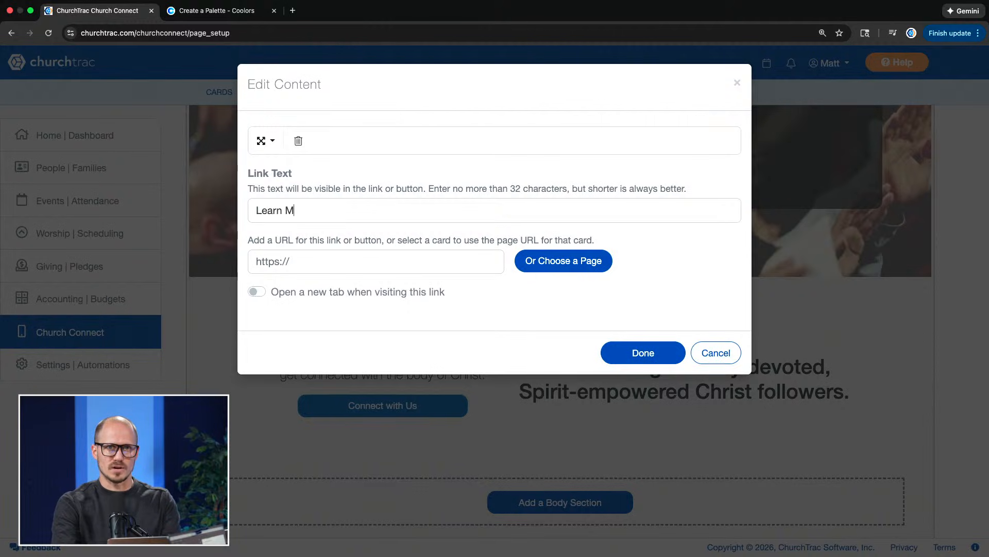
key("BackSpace")
key("BackSpace")
key("BackSpace")
key("BackSpace")
key("BackSpace")
key("BackSpace")
key("BackSpace")
key("BackSpace")
key("BackSpace")
key("BackSpace")
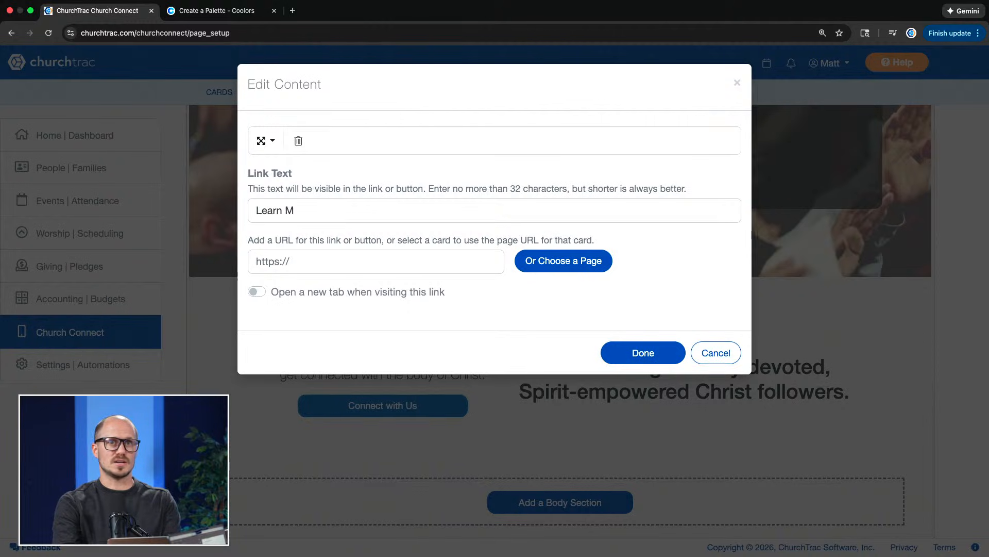
type("Ministries")
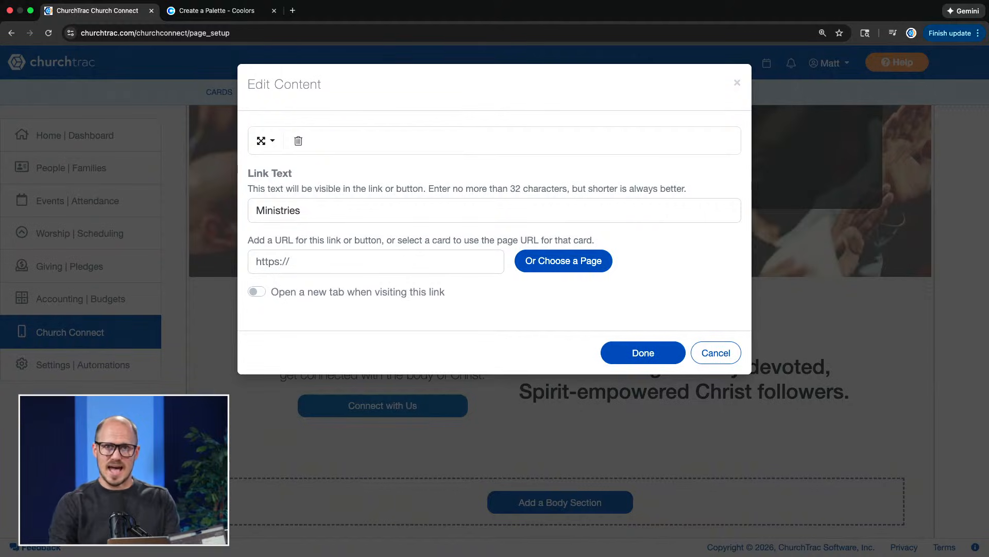
left_click(644, 351)
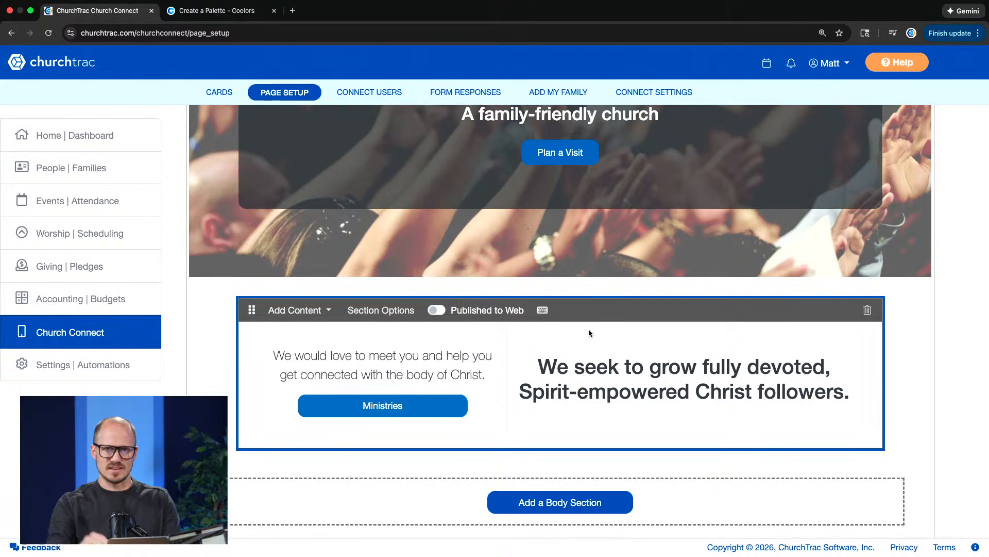
- Add another body section below the cards and above the footer
scroll(589, 333, "down", 7)
scroll(589, 333, "down", 8)
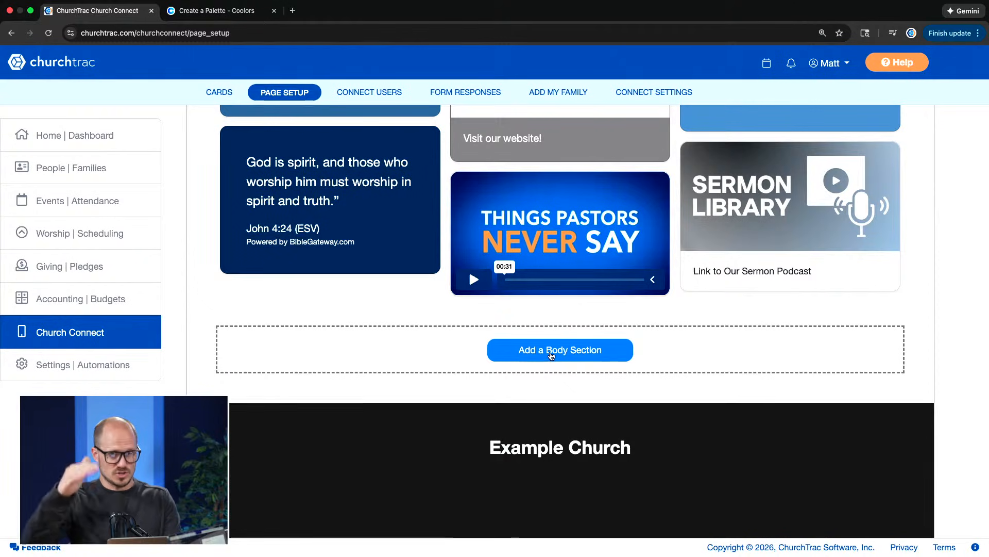
left_click(551, 355)
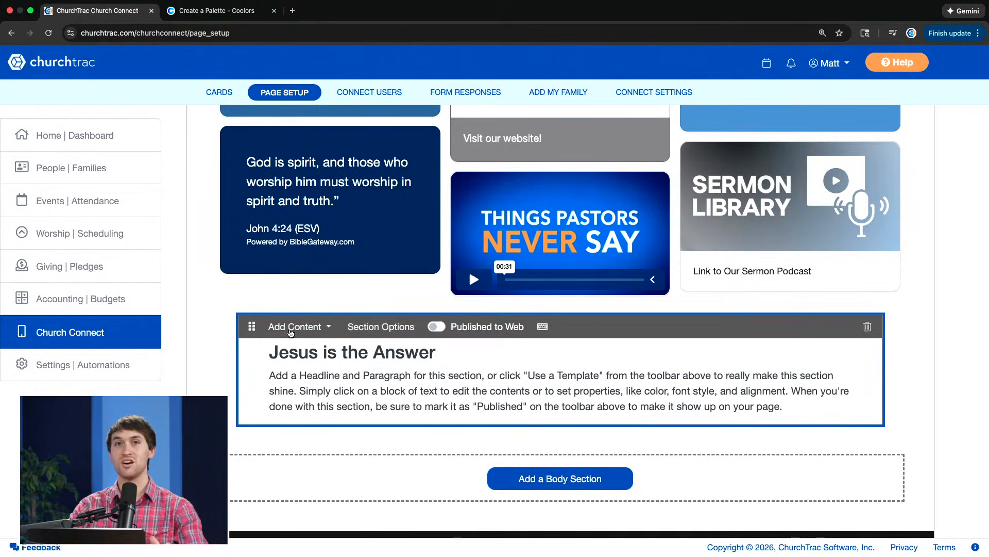
- Replace the content of the body section below the cards with the Service Times template
left_click(292, 332)
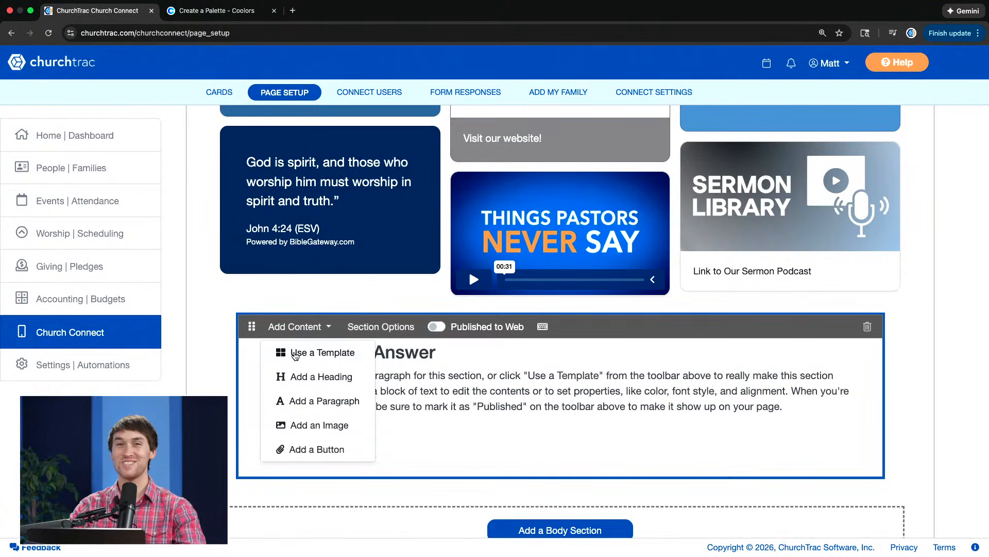
left_click(295, 354)
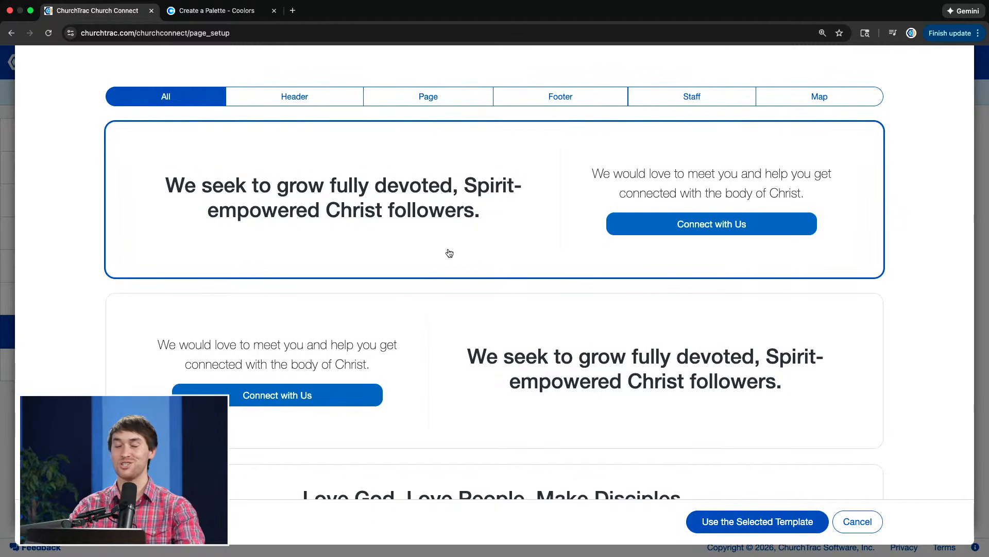
scroll(449, 252, "down", 15)
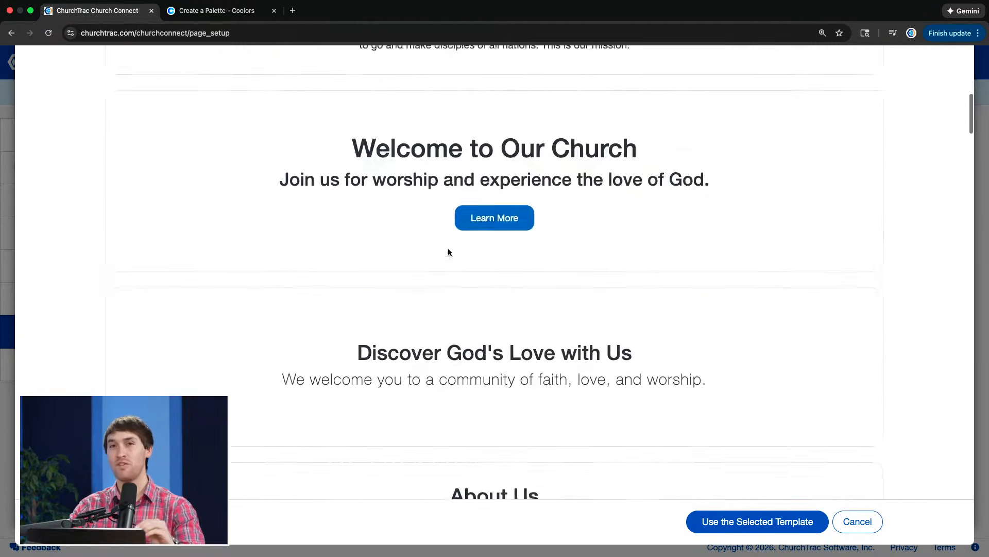
scroll(449, 252, "down", 6)
scroll(448, 254, "up", 1)
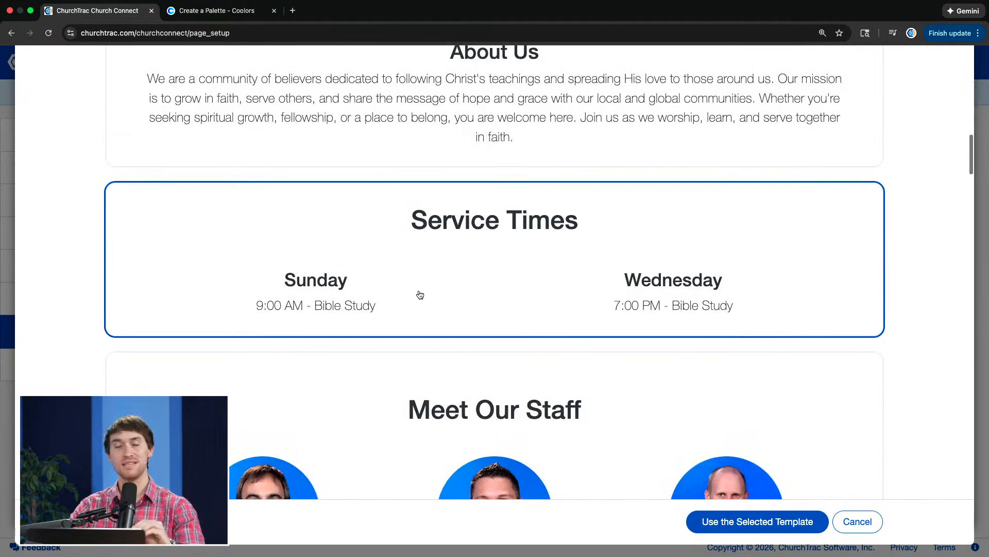
left_click(713, 522)
left_click(565, 192)
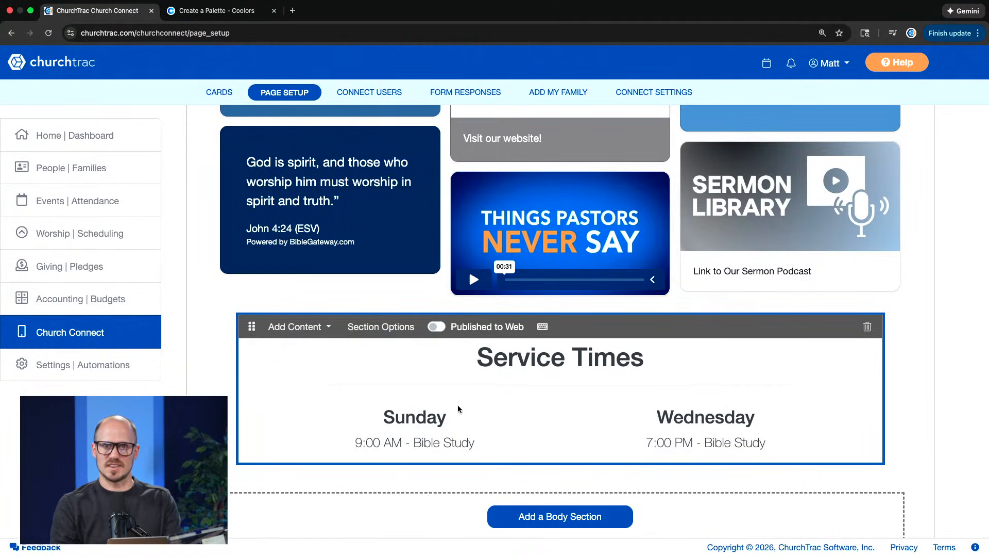
left_click(441, 444)
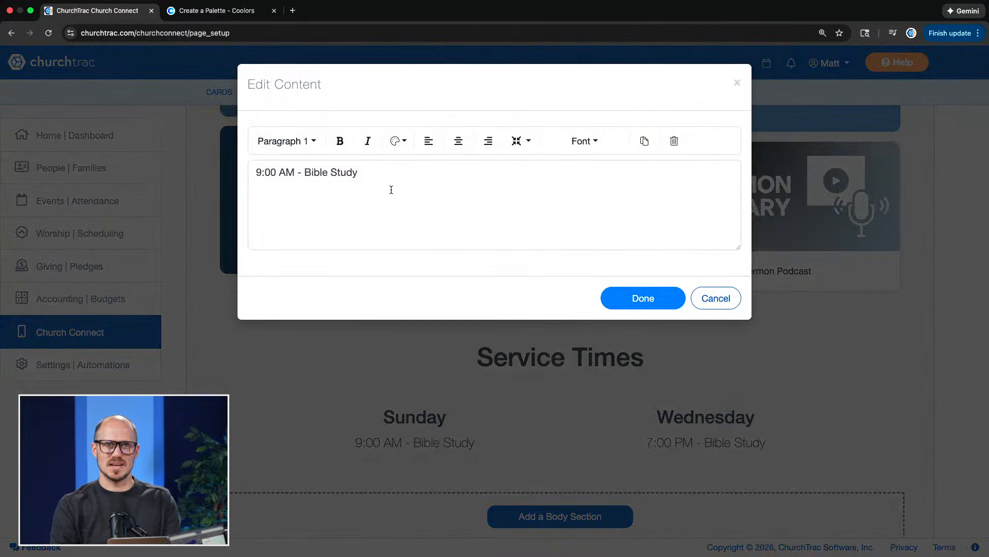
triple_click(386, 175)
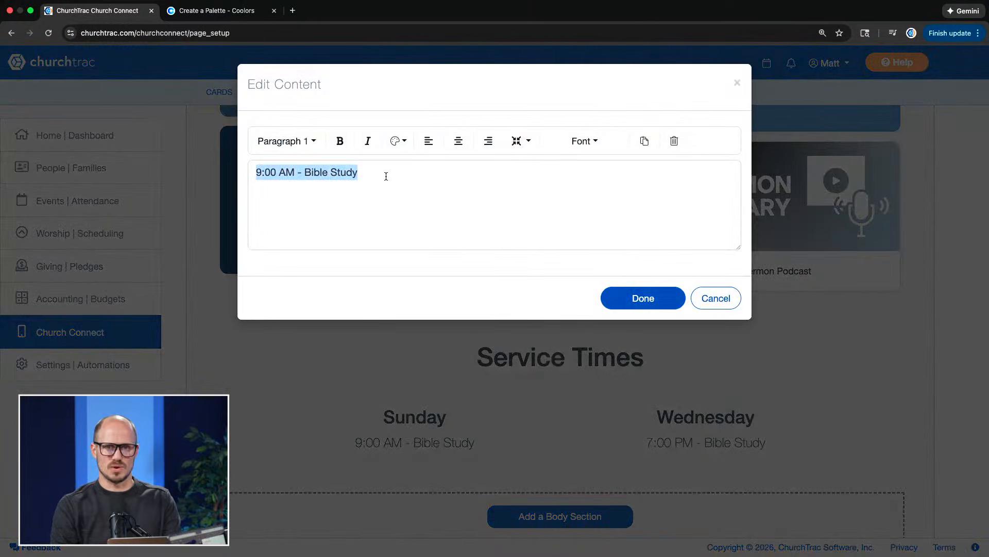
left_click(716, 297)
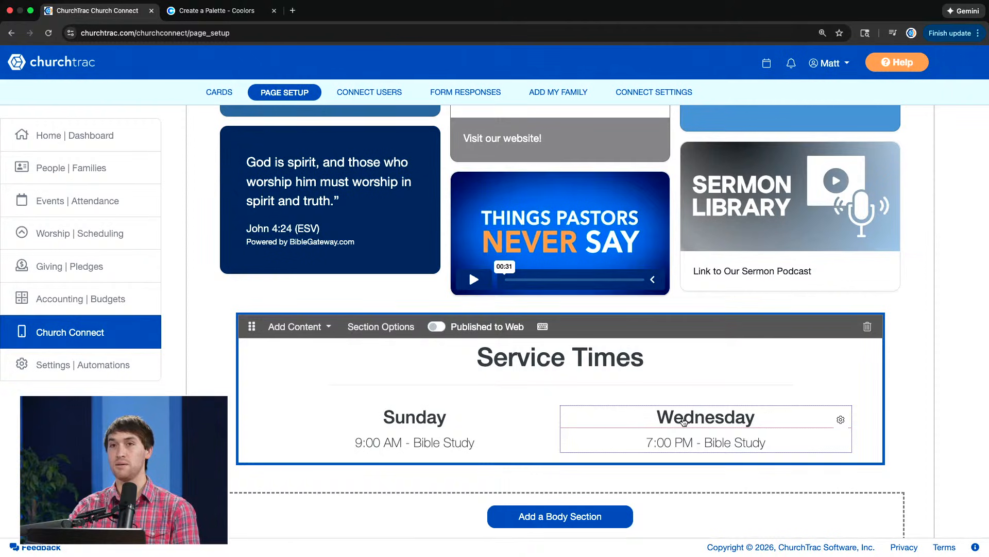
- Duplicate the Wednesday column in the Service Times section
left_click(841, 420)
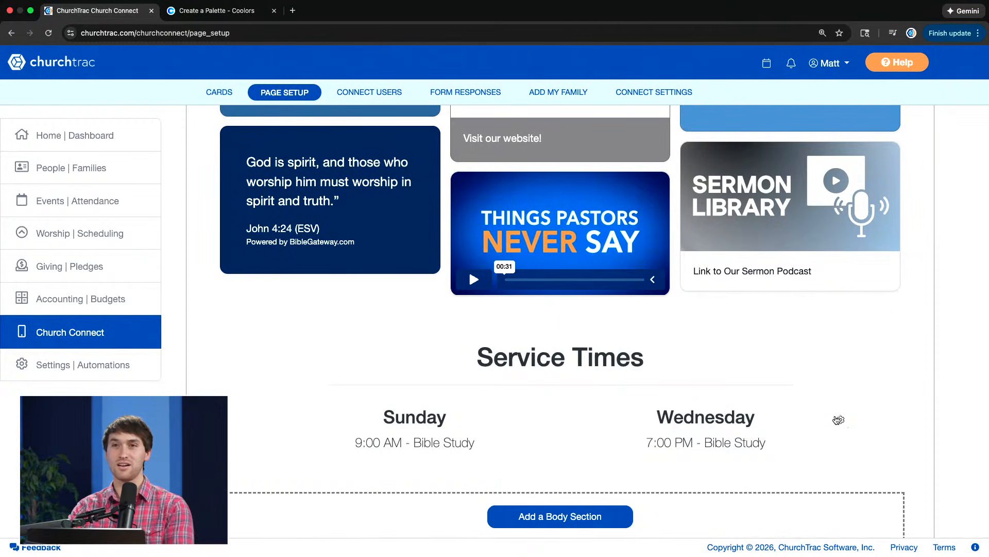
scroll(841, 421, "up", 5)
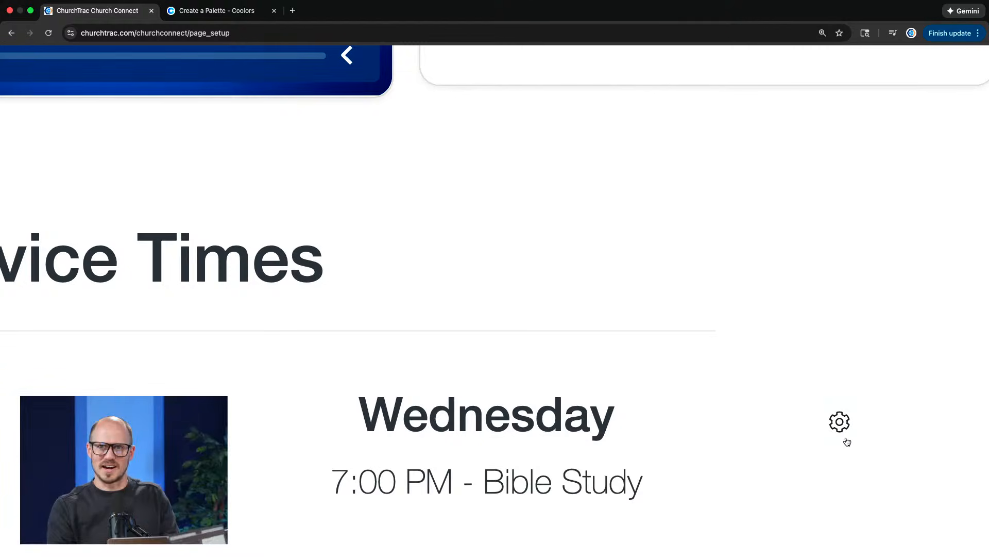
scroll(847, 442, "down", 5)
left_click(841, 420)
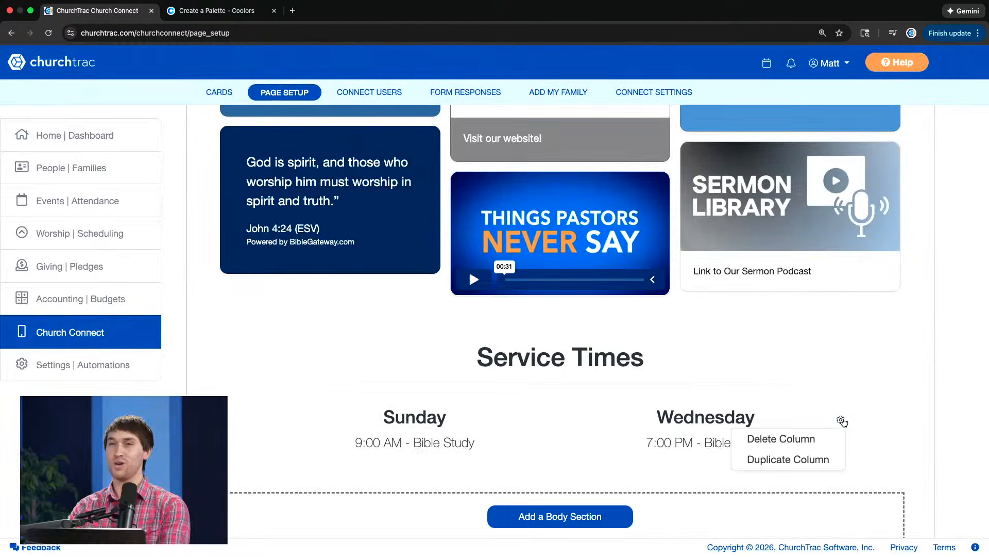
left_click(797, 457)
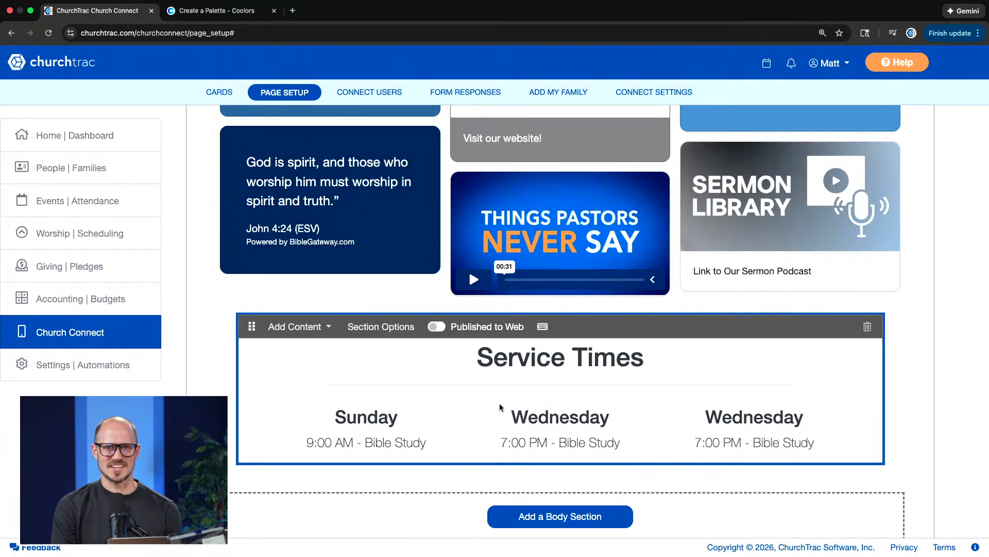
- Publish the hero section of the main page to the web
scroll(499, 403, "up", 10)
scroll(499, 406, "up", 10)
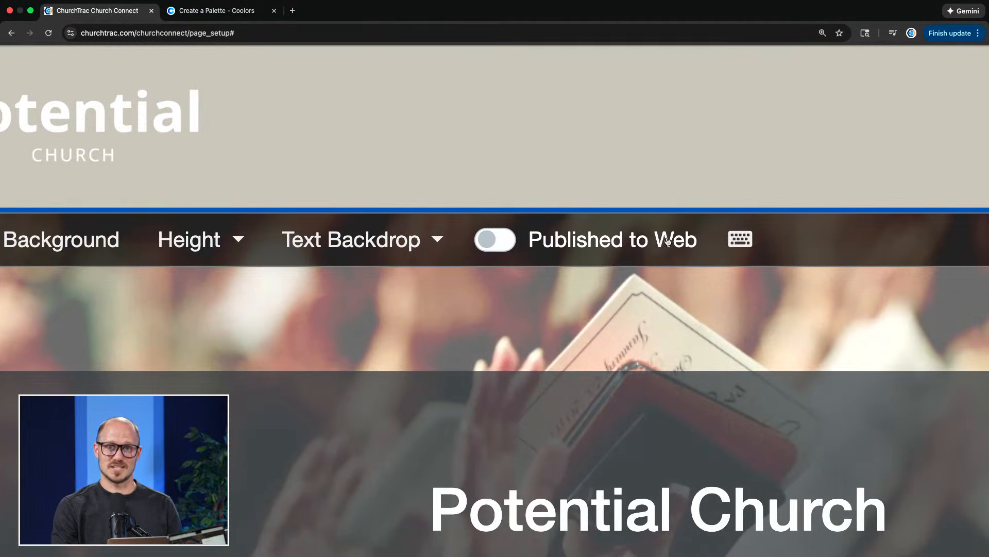
left_click(497, 239)
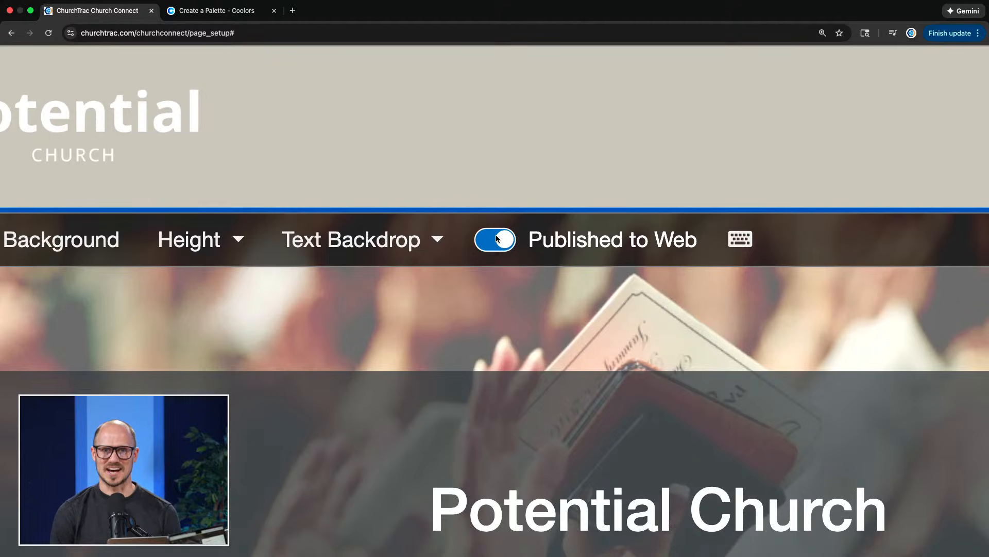
scroll(498, 239, "down", 5)
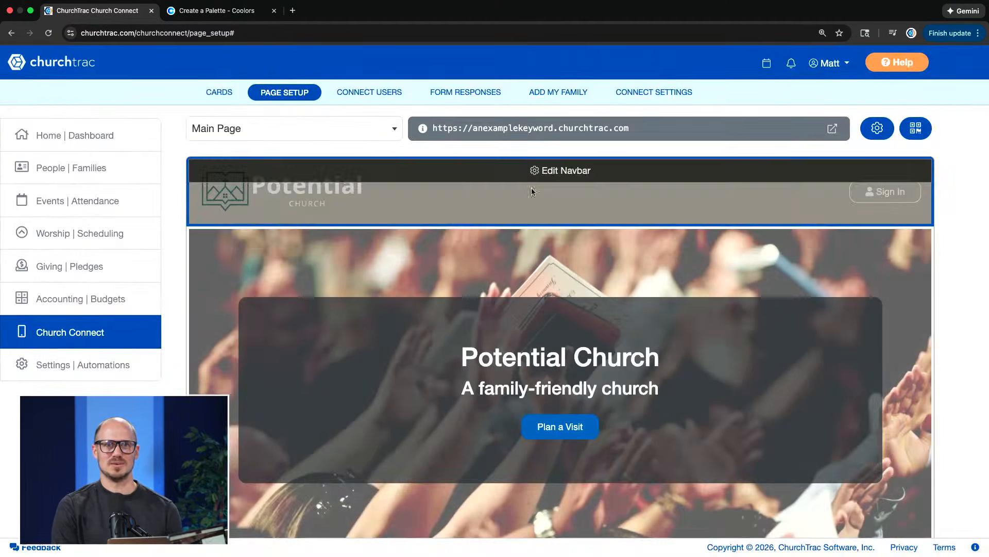
- Open the live website of the main page from its web address and return to the page editor
scroll(537, 149, "up", 2)
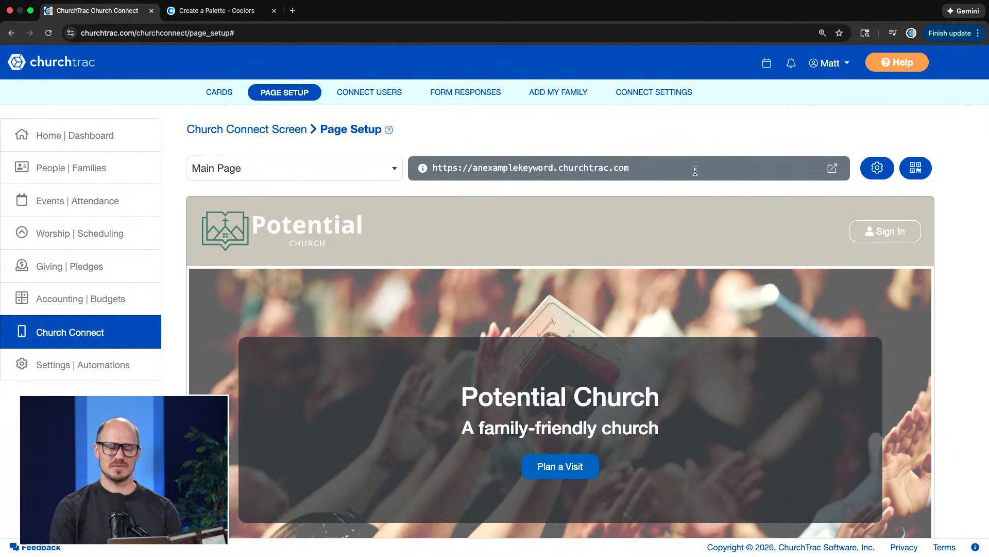
scroll(663, 165, "up", 3)
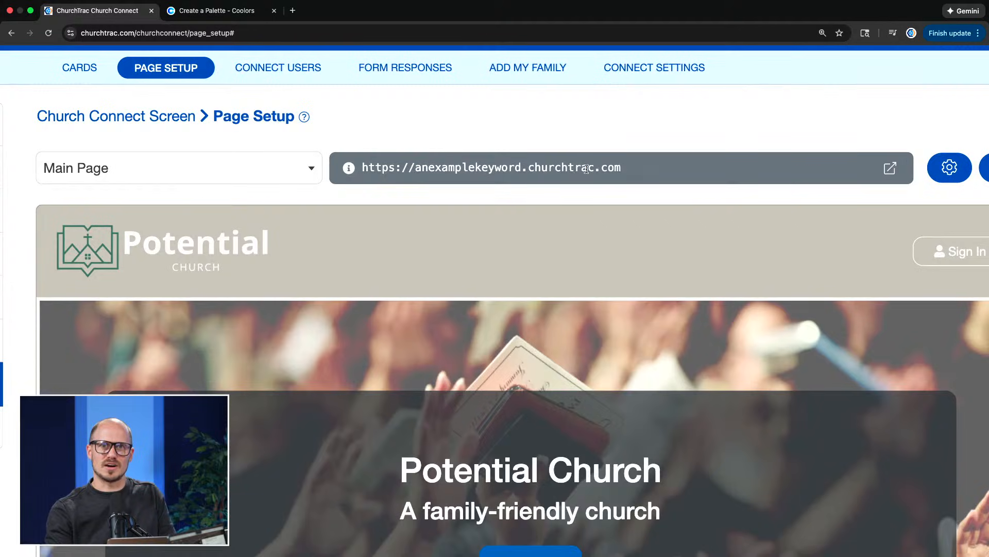
left_click(889, 170)
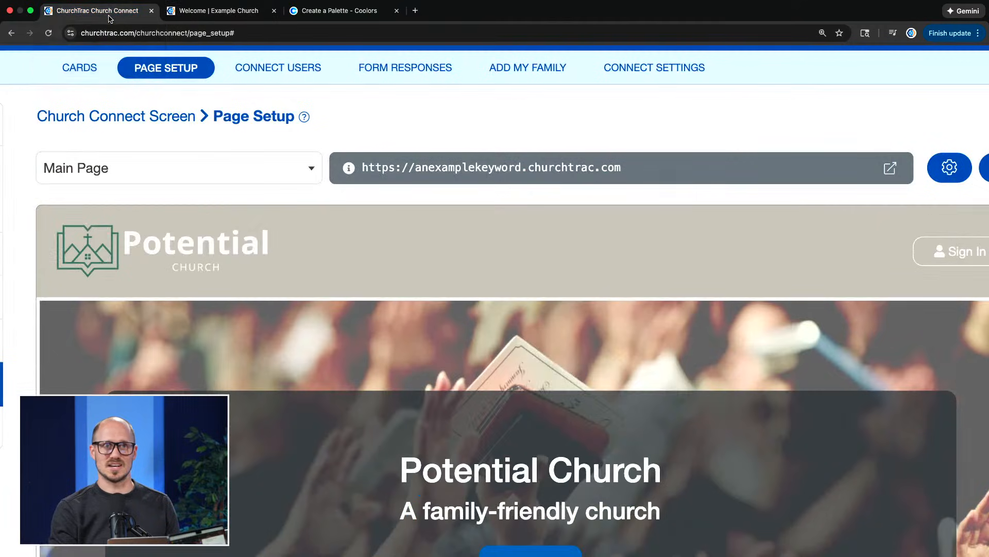
scroll(346, 177, "down", 3)
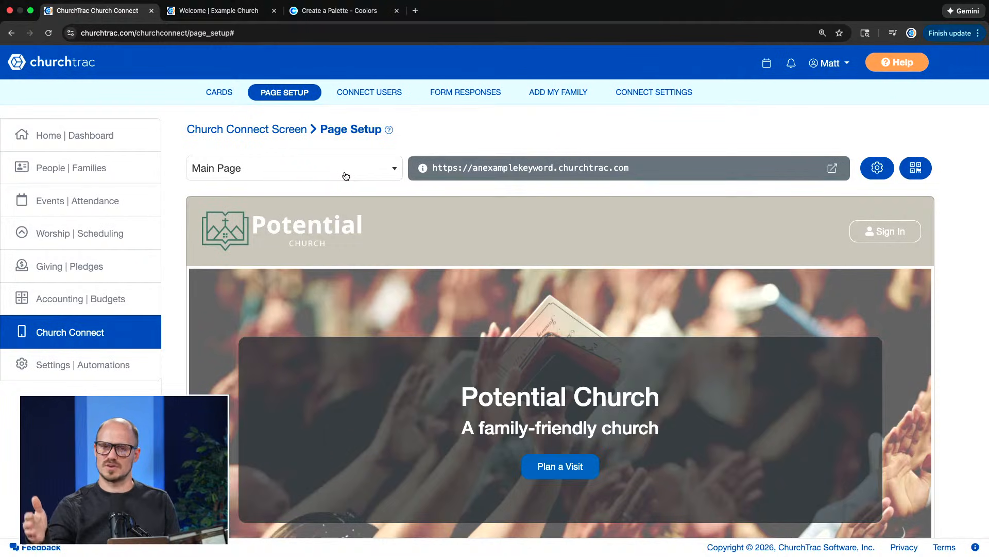
- Turn off web publishing for the hero section
mouse_move(409, 335)
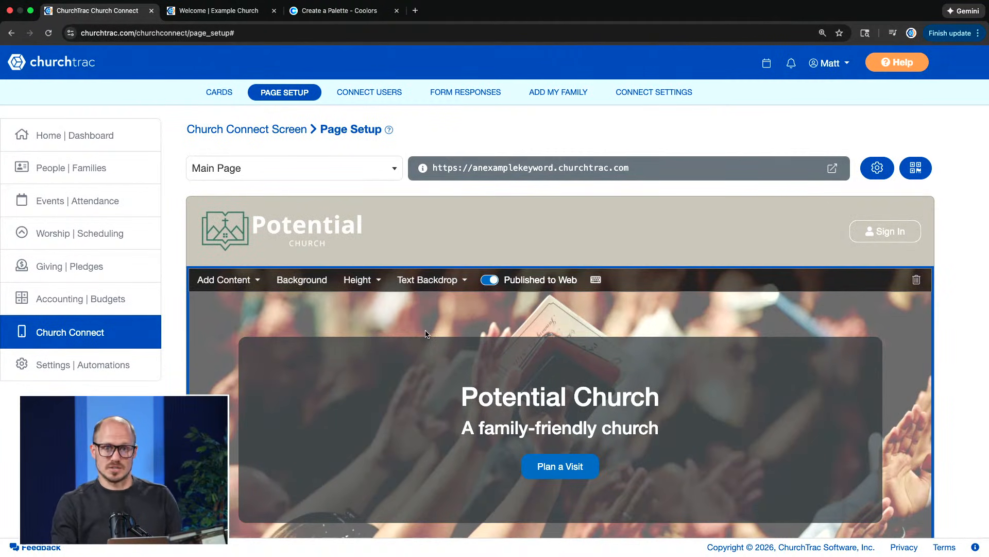
left_click(489, 280)
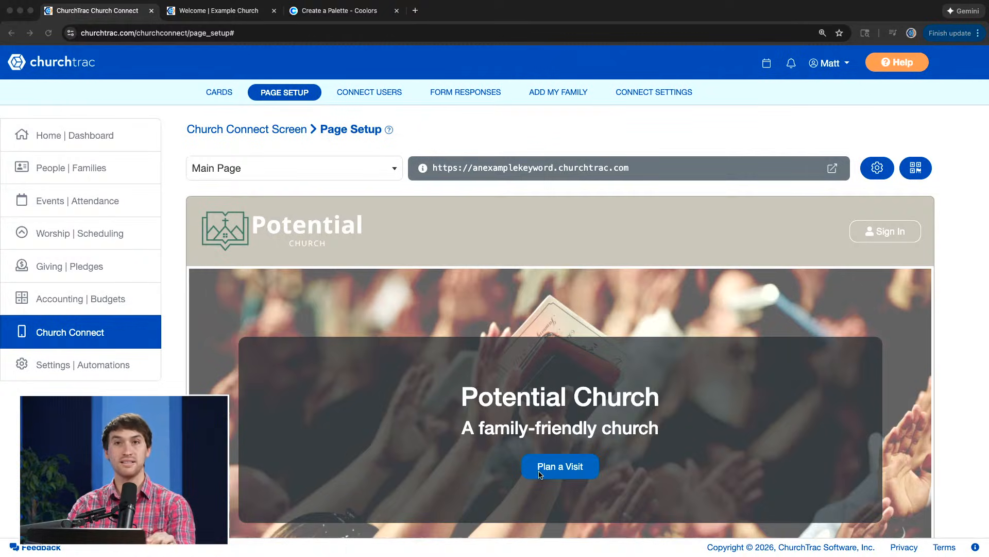
left_click(488, 378)
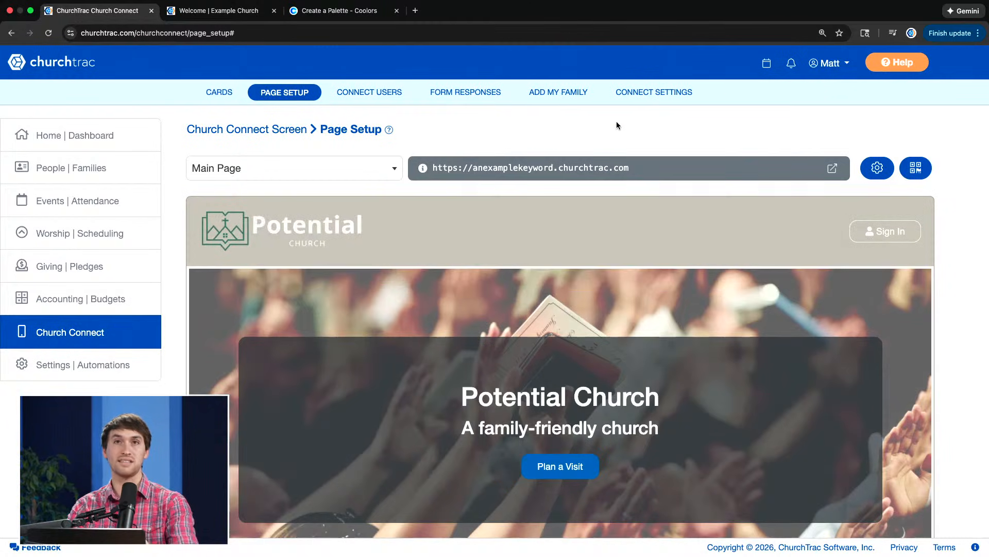
- Open the global Connect Settings and look at the color choices for the Card Section / Page Background Color
left_click(662, 92)
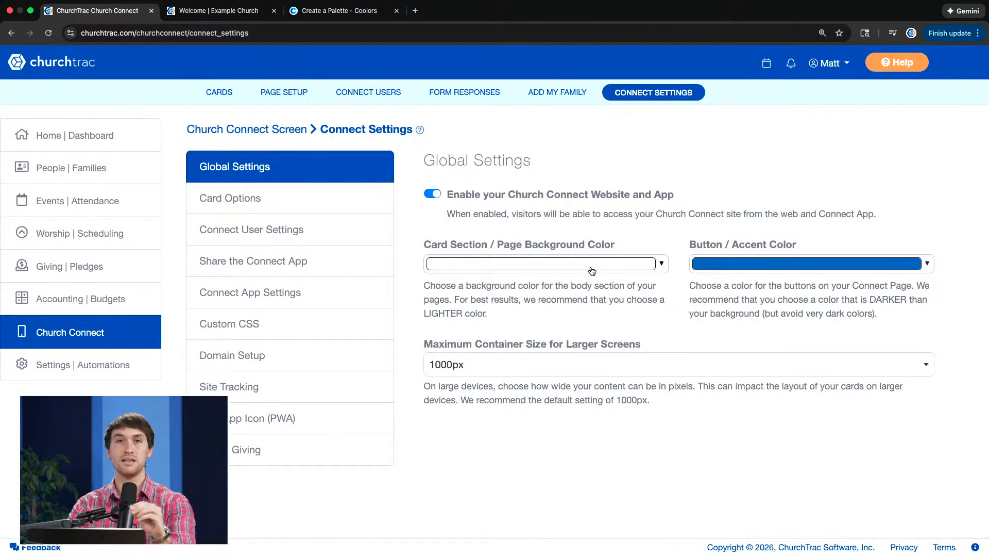
scroll(587, 274, "up", 5)
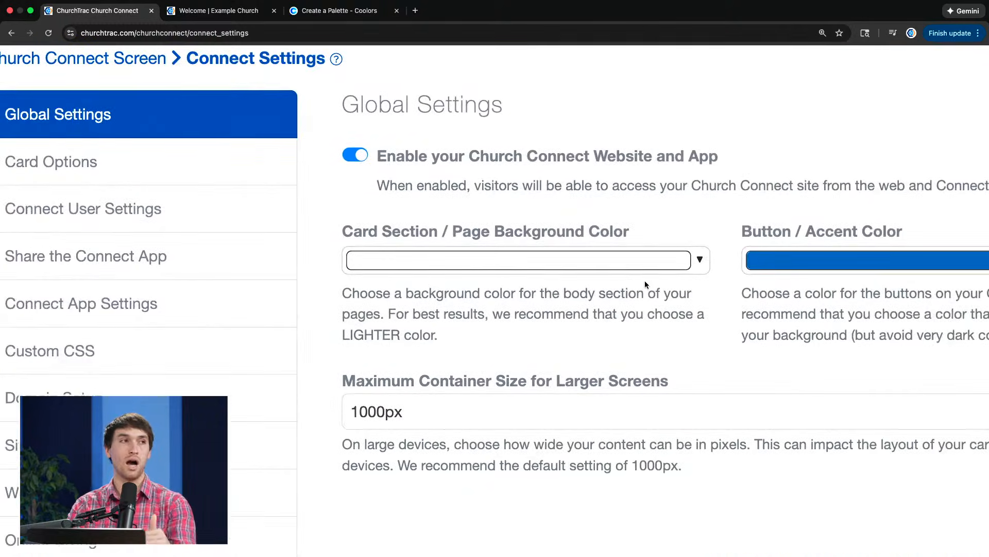
scroll(644, 280, "right", 4)
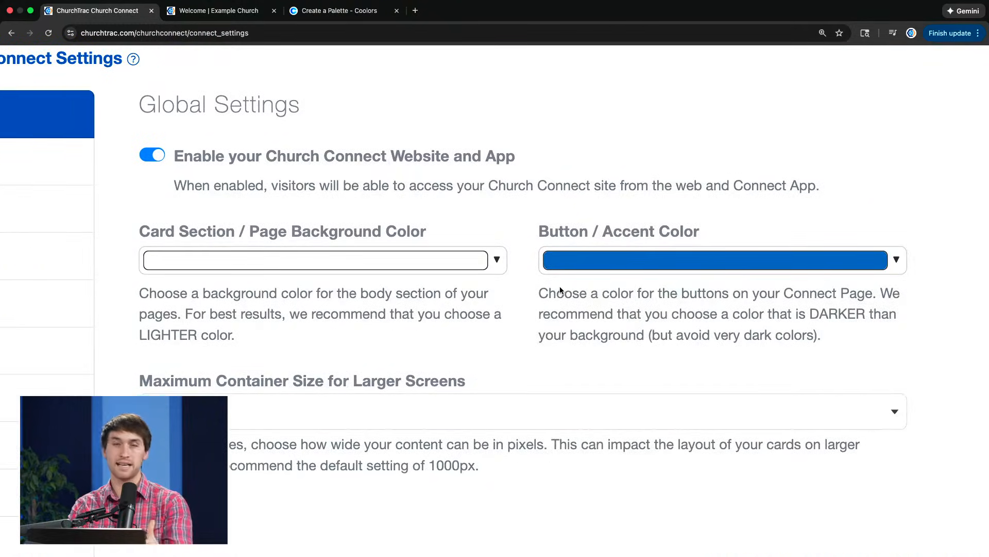
left_click(502, 268)
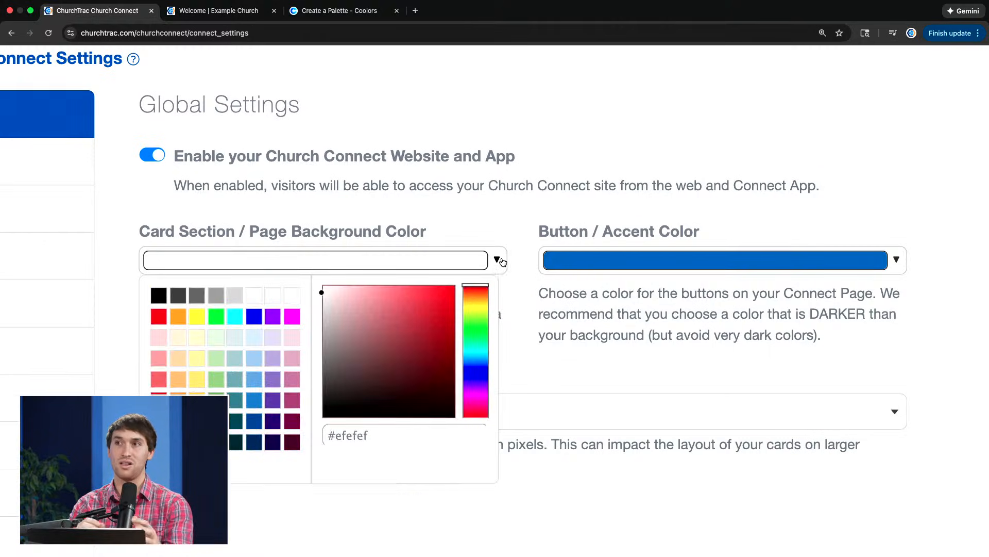
left_click(511, 213)
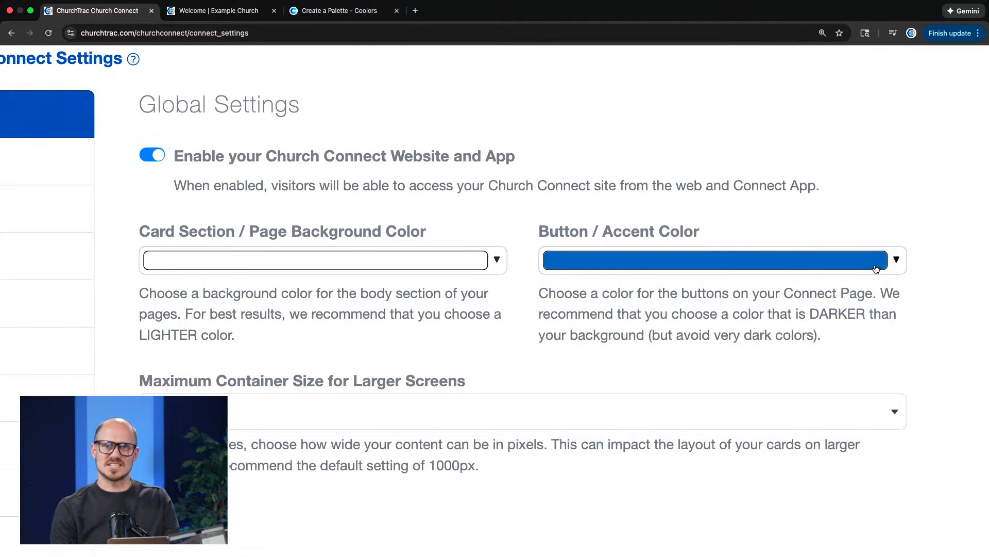
- Copy the Deep Teal color code 467469 from the Coolors palette and return to the Connect Settings
left_click(340, 10)
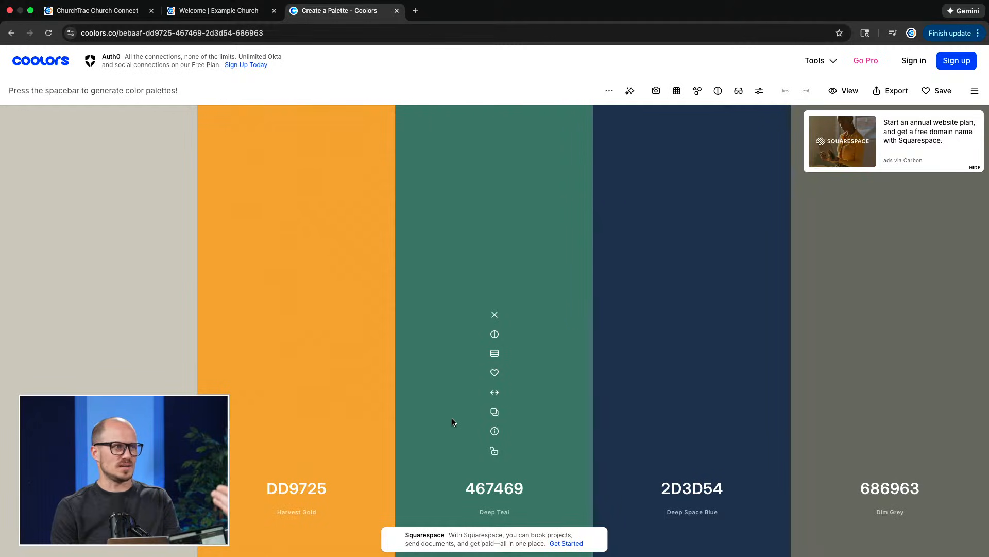
left_click(495, 411)
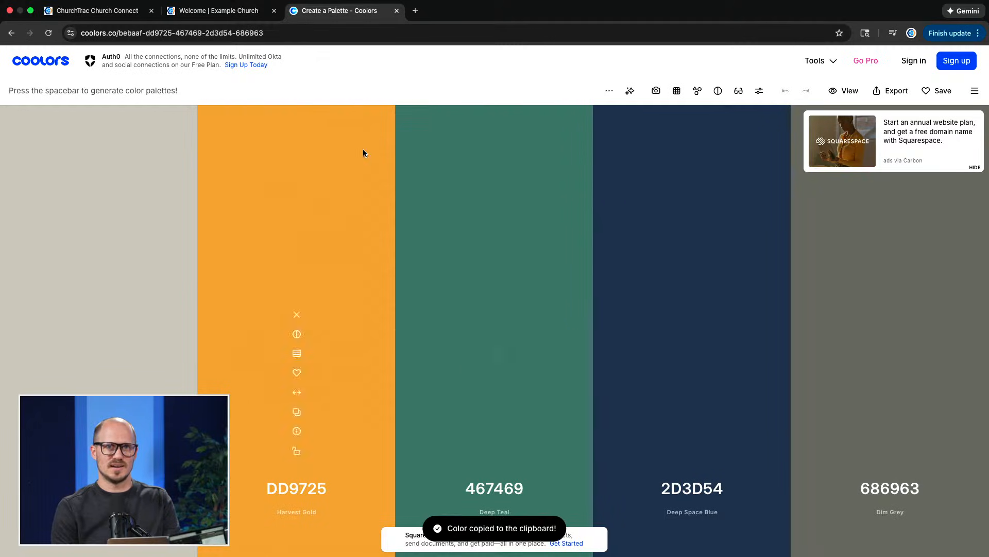
left_click(209, 13)
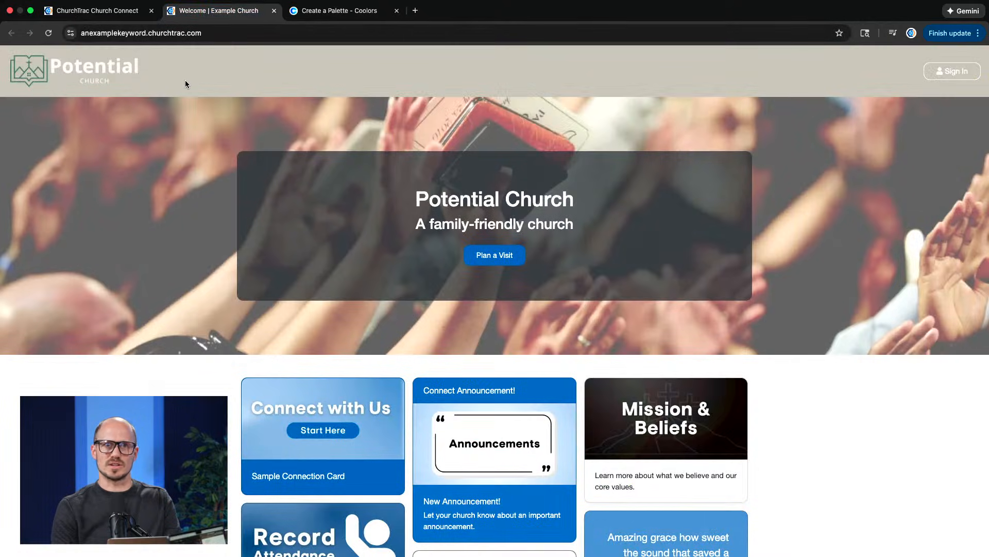
left_click(95, 11)
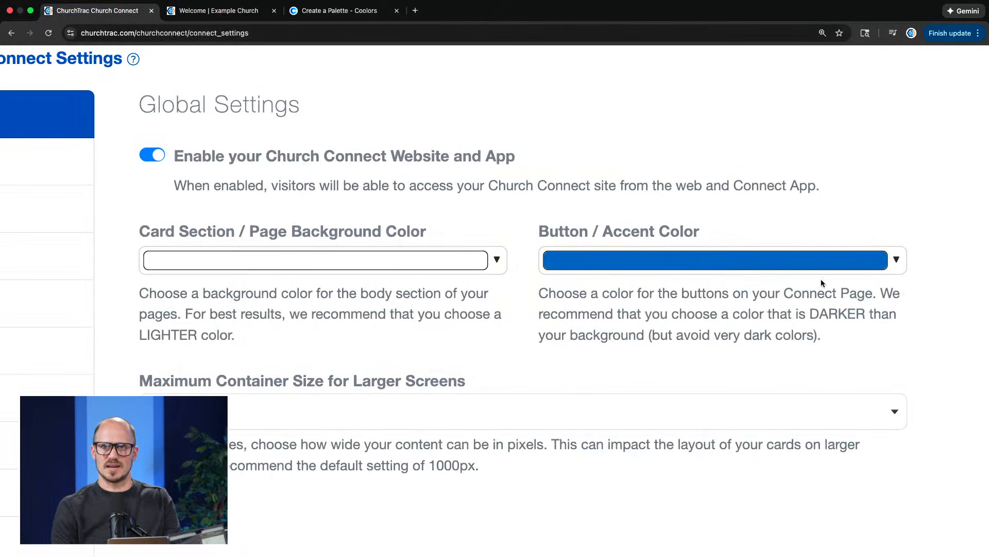
- Set the Button / Accent Color to #467469
left_click(883, 268)
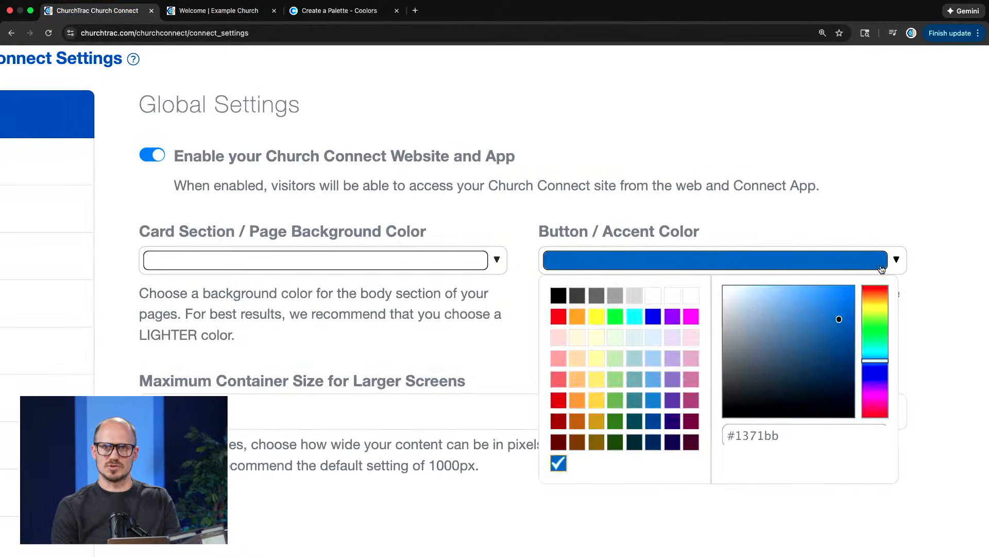
double_click(773, 429)
key("super+v")
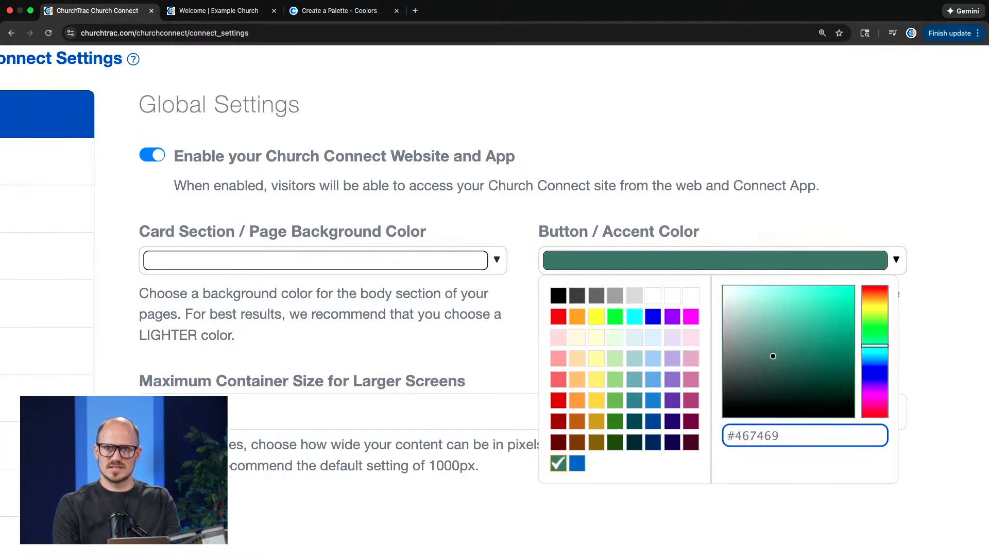
left_click(494, 171)
key("super+0")
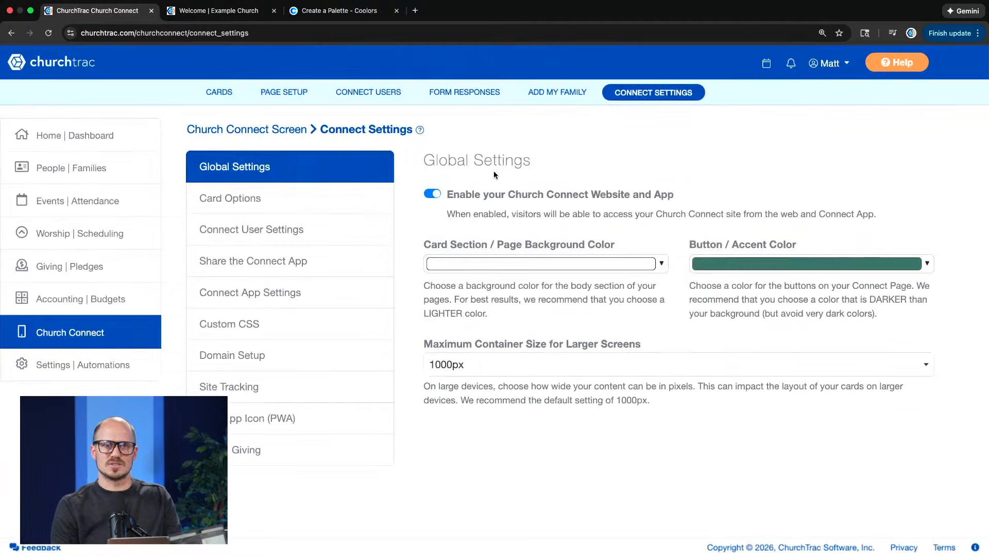
- Return to the main page setup and check the accent color on the Plan a Visit button and the hero's publish switch
left_click(290, 93)
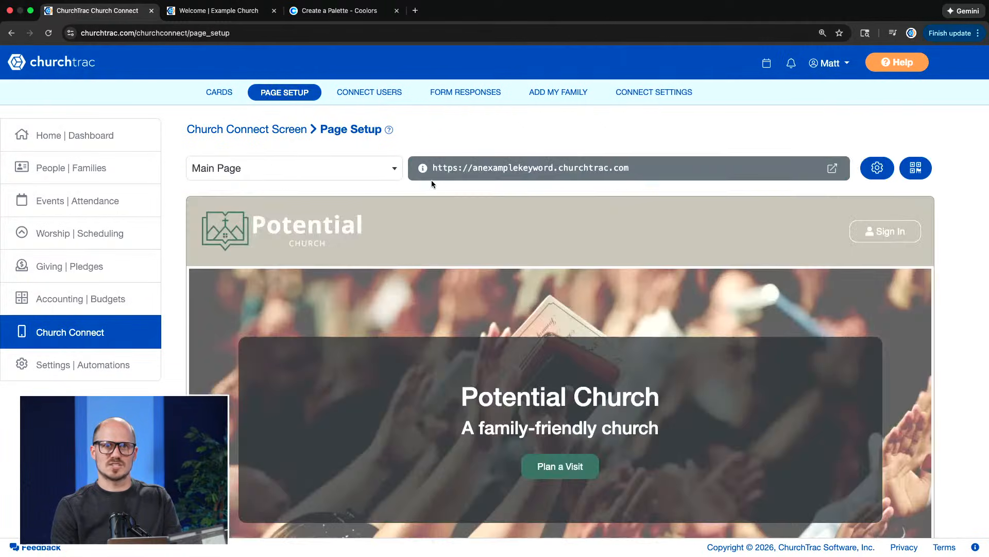
scroll(541, 466, "up", 5)
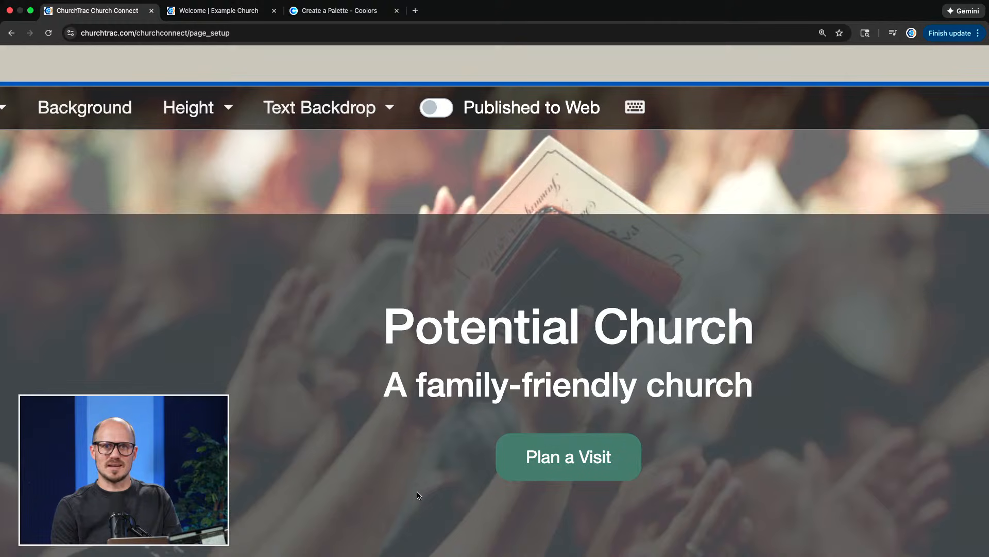
scroll(416, 496, "down", 5)
mouse_move(347, 329)
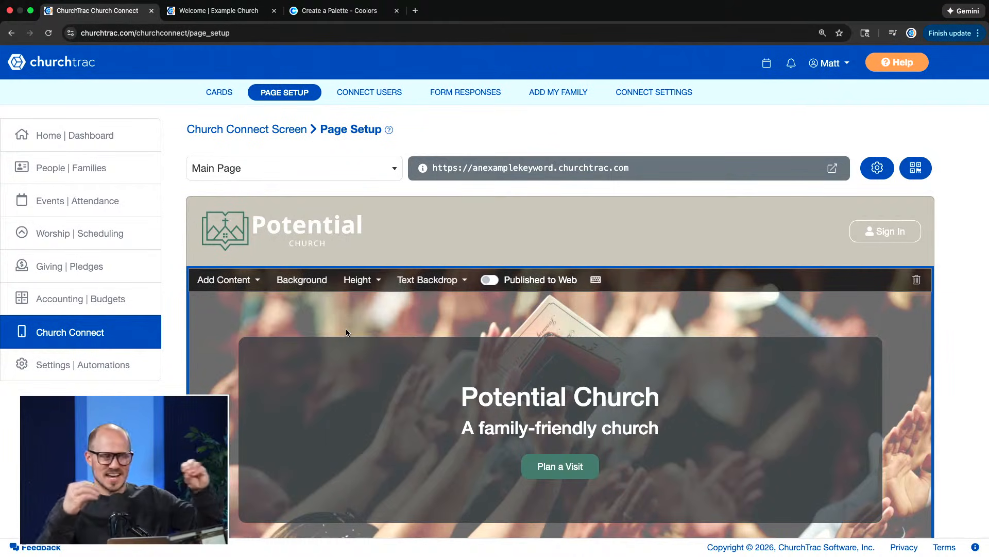
left_click(487, 280)
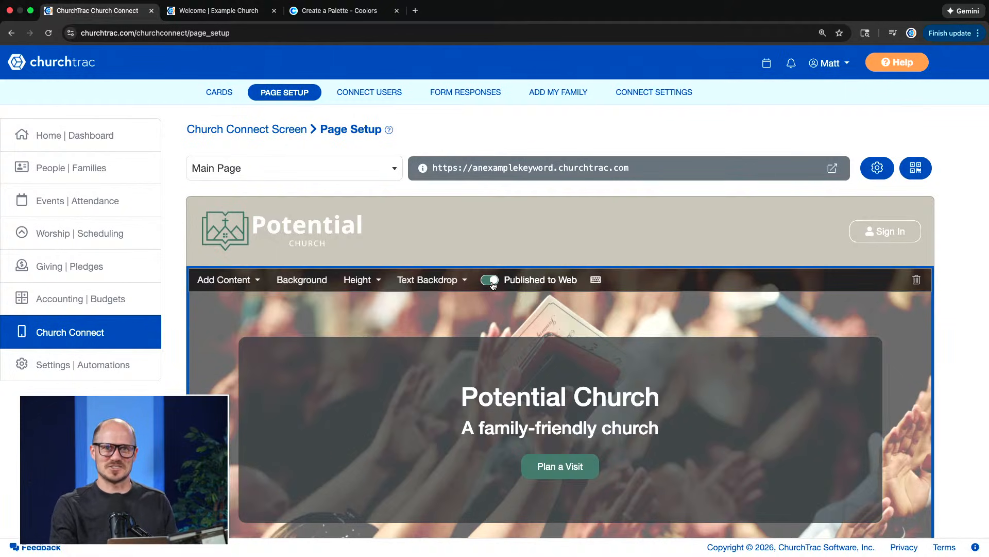
left_click(491, 281)
- Turn on the custom footer for the main page, below the Service Times section
scroll(485, 323, "down", 6)
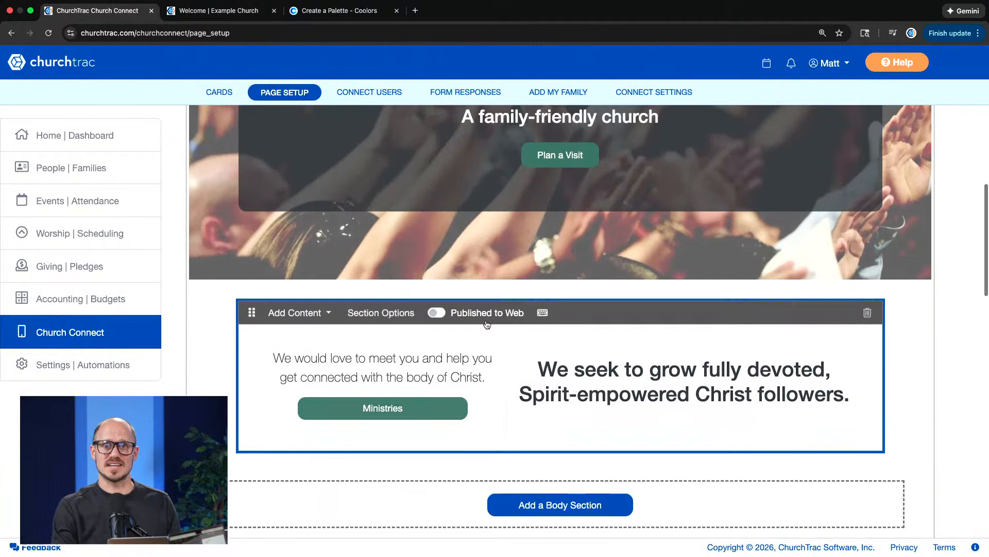
scroll(486, 323, "down", 5)
scroll(486, 323, "down", 10)
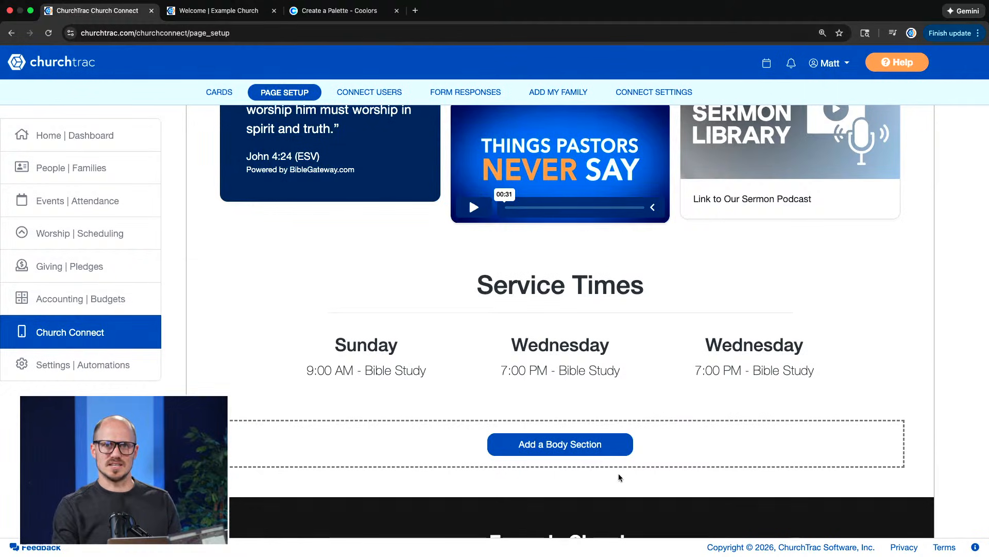
scroll(620, 477, "down", 4)
mouse_move(564, 391)
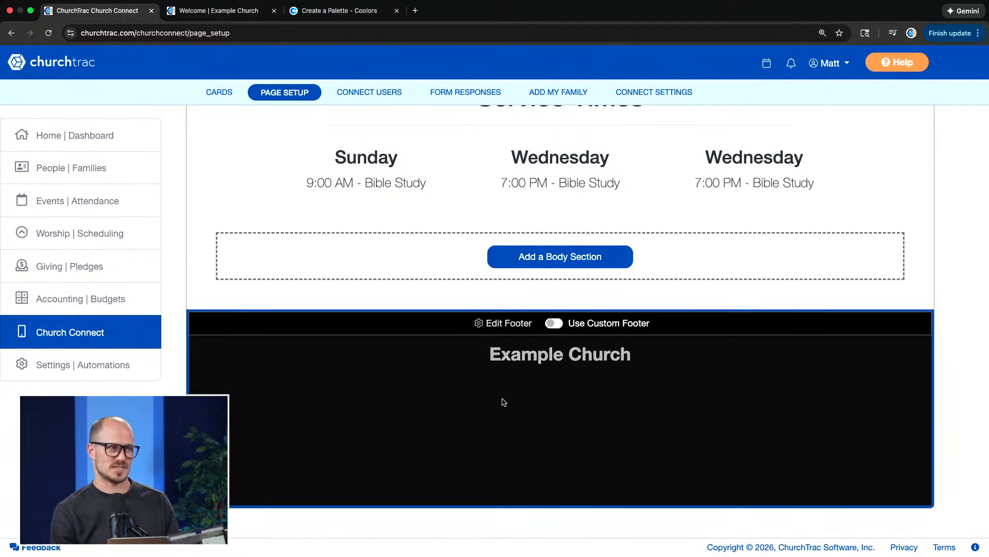
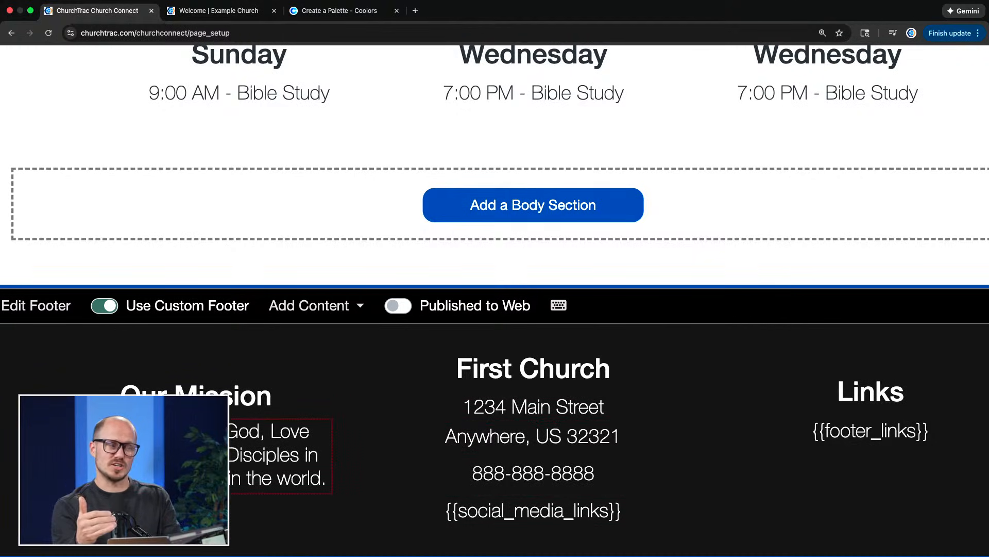
scroll(494, 283, "left", 5)
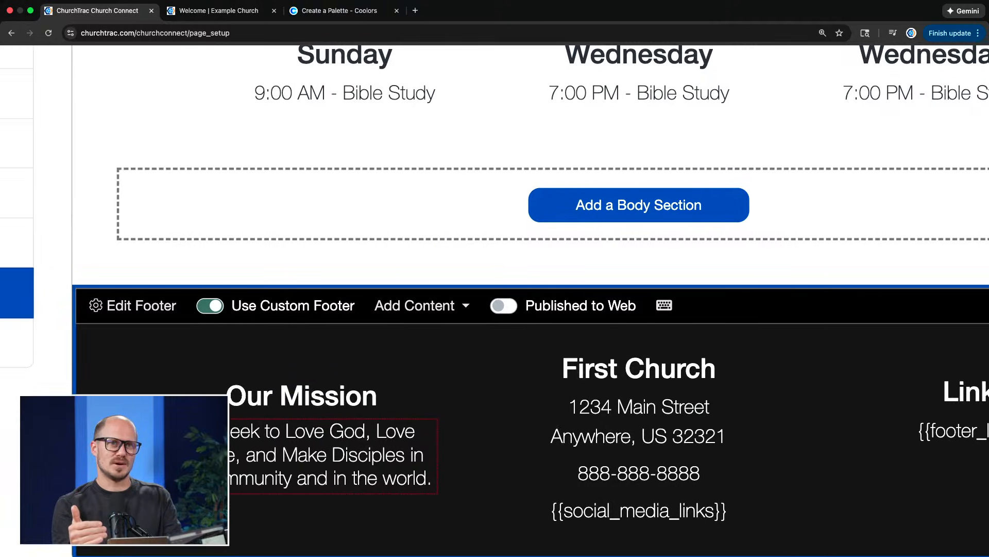
- Replace the custom footer's content with the footer template that combines a map, the church's contact details and links
left_click(401, 305)
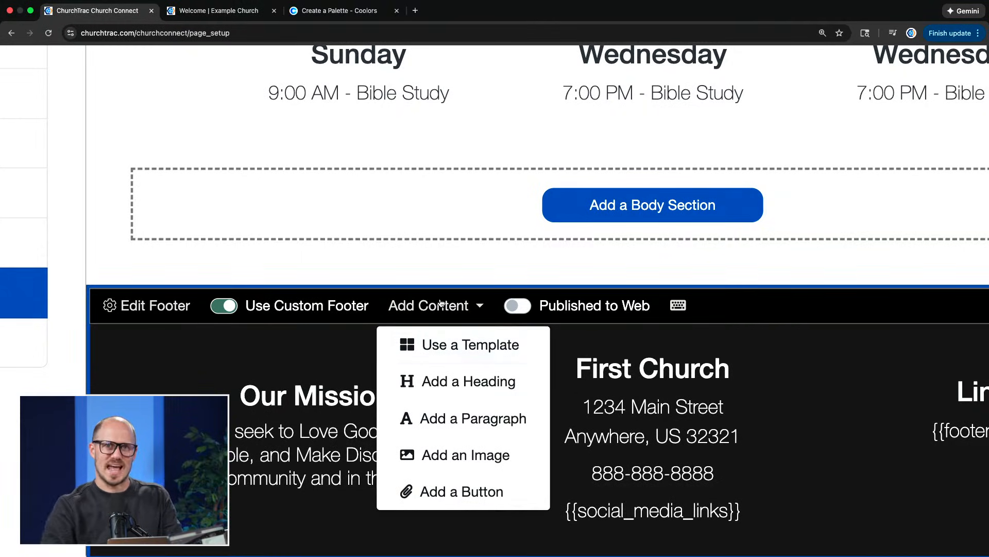
left_click(457, 338)
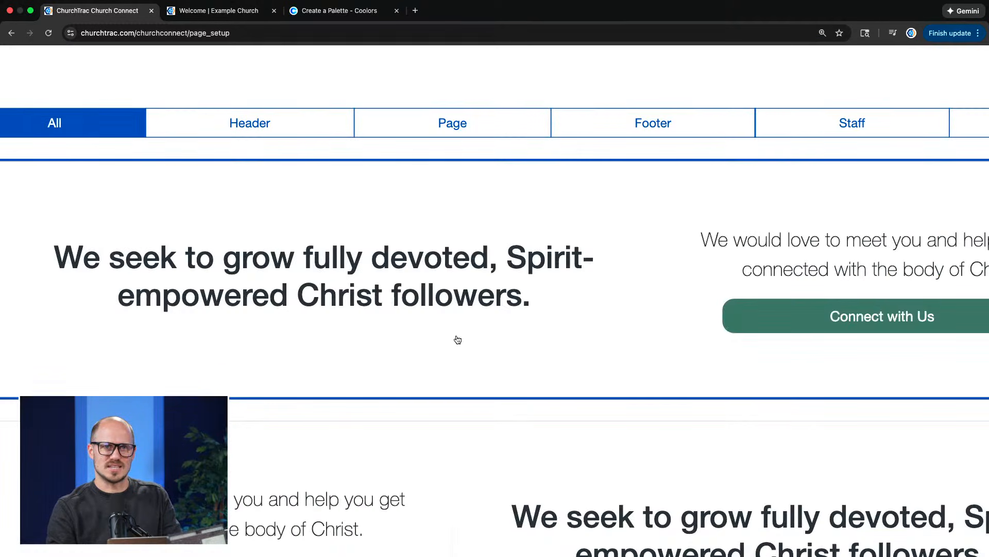
scroll(457, 340, "down", 1)
scroll(457, 339, "up", 1)
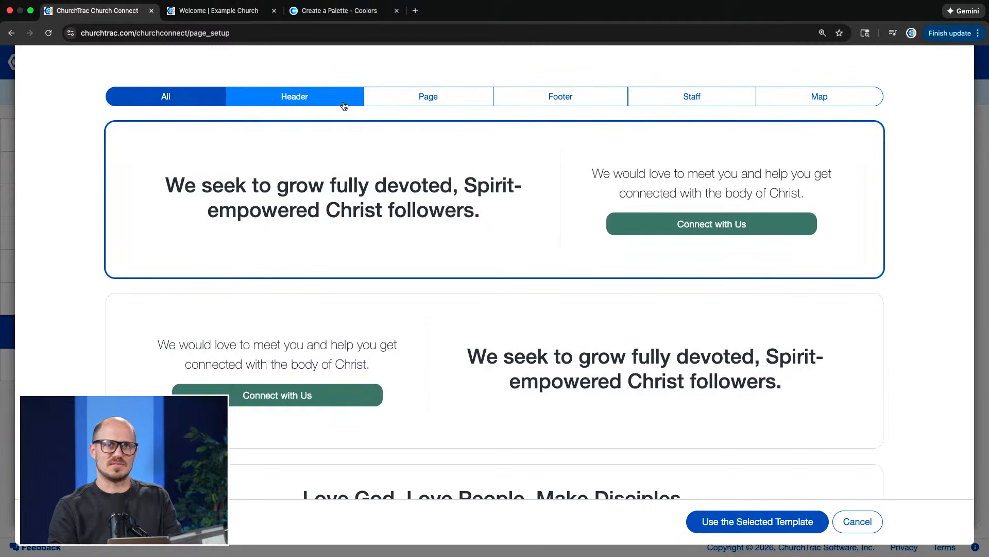
left_click(550, 100)
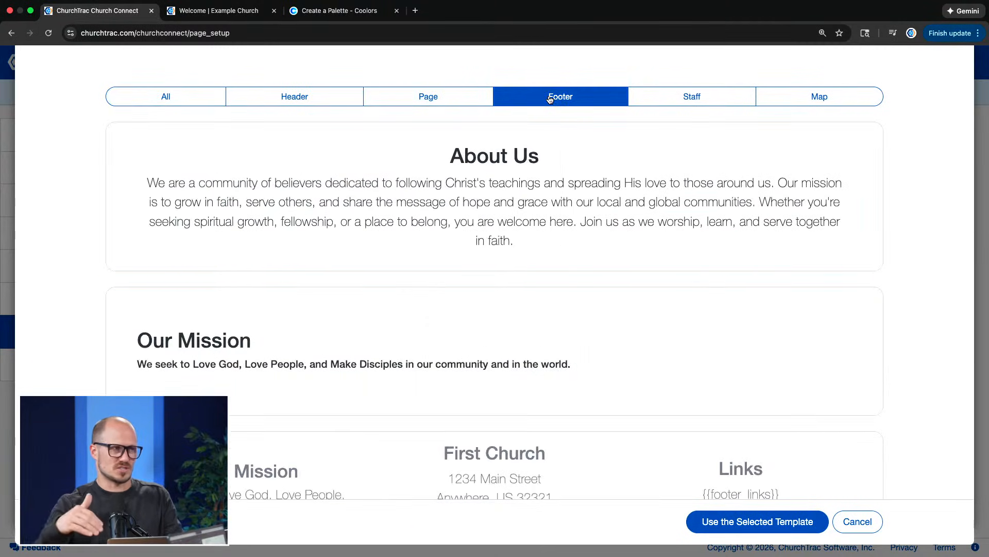
scroll(498, 296, "down", 7)
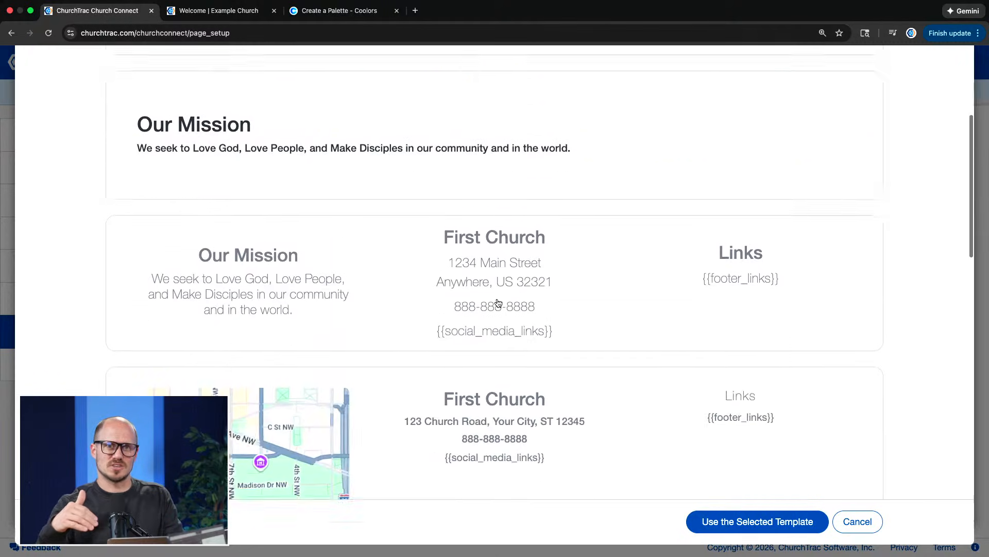
left_click(386, 339)
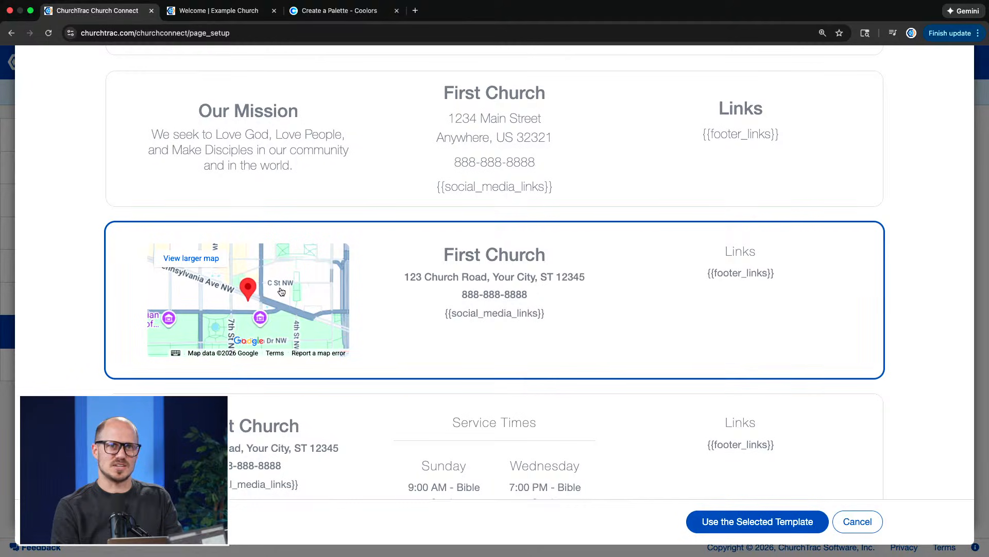
left_click(724, 518)
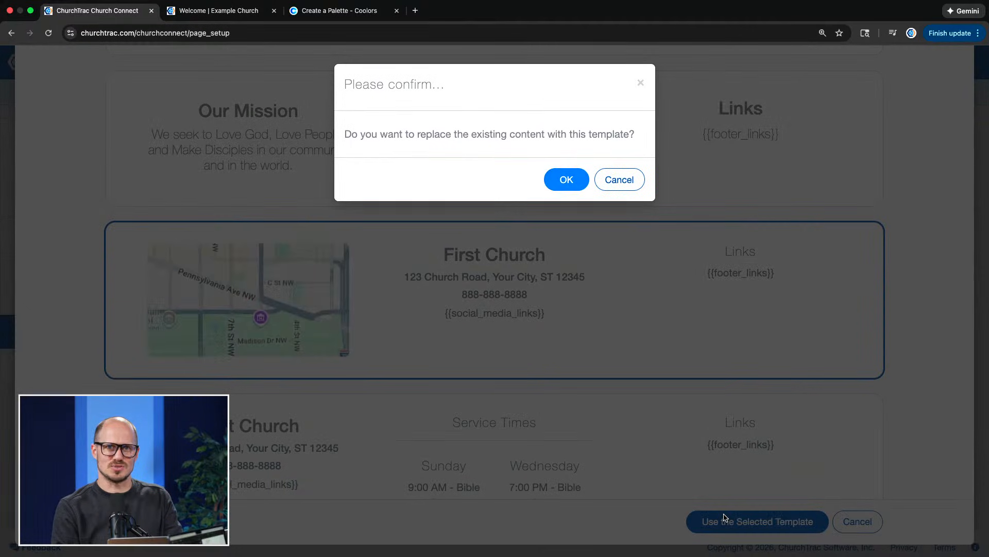
left_click(567, 180)
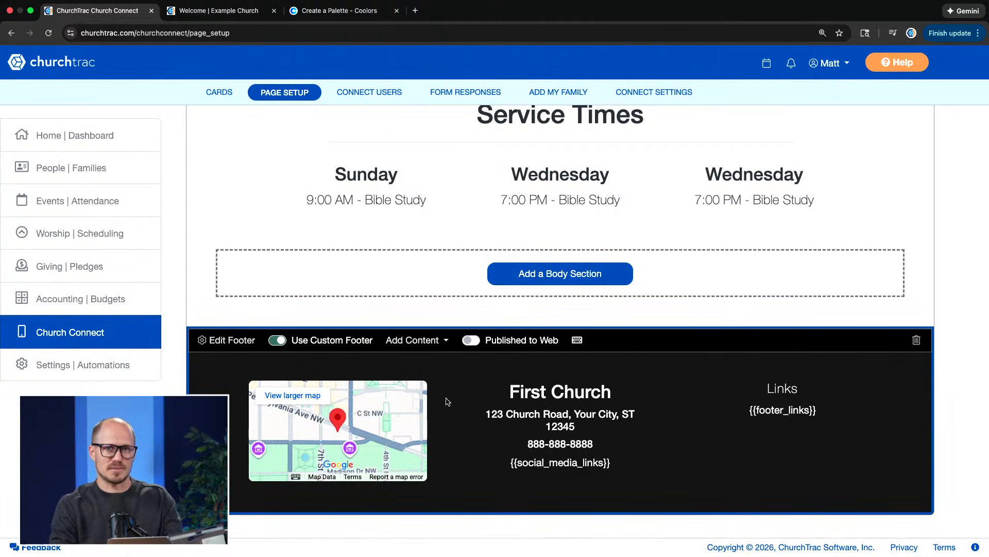
- Change the church name heading in the footer to "Potential Church"
left_click(568, 392)
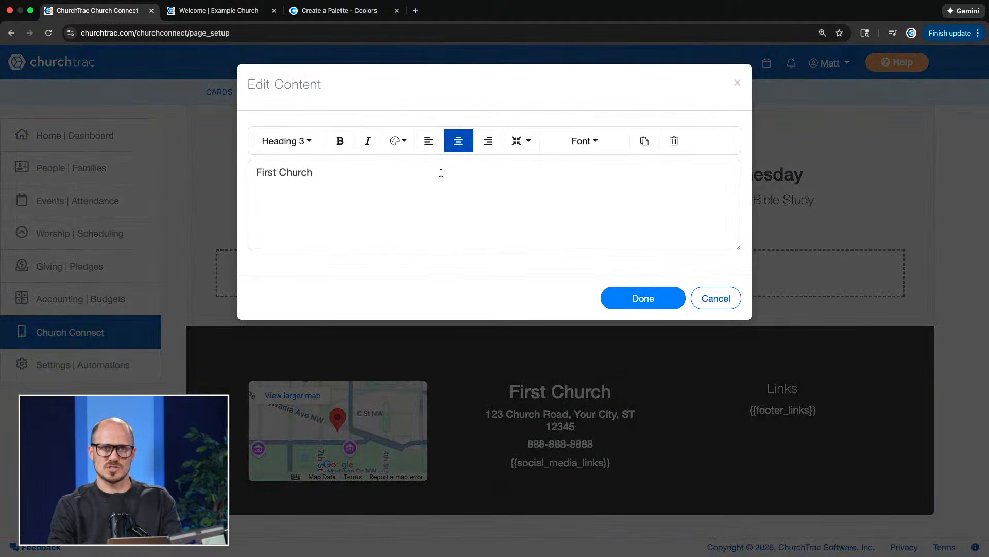
double_click(423, 179)
triple_click(423, 179)
type("Pote")
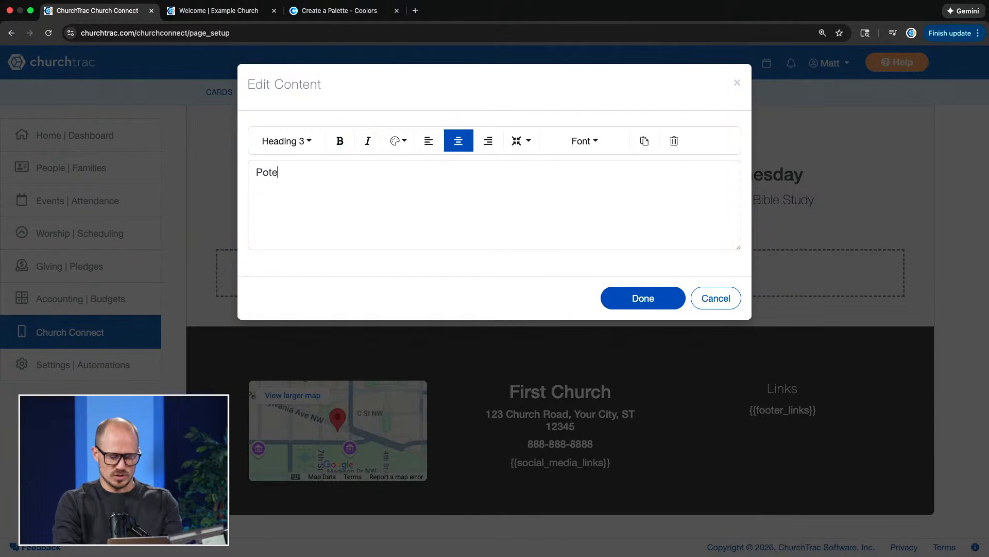
type("ntial Church")
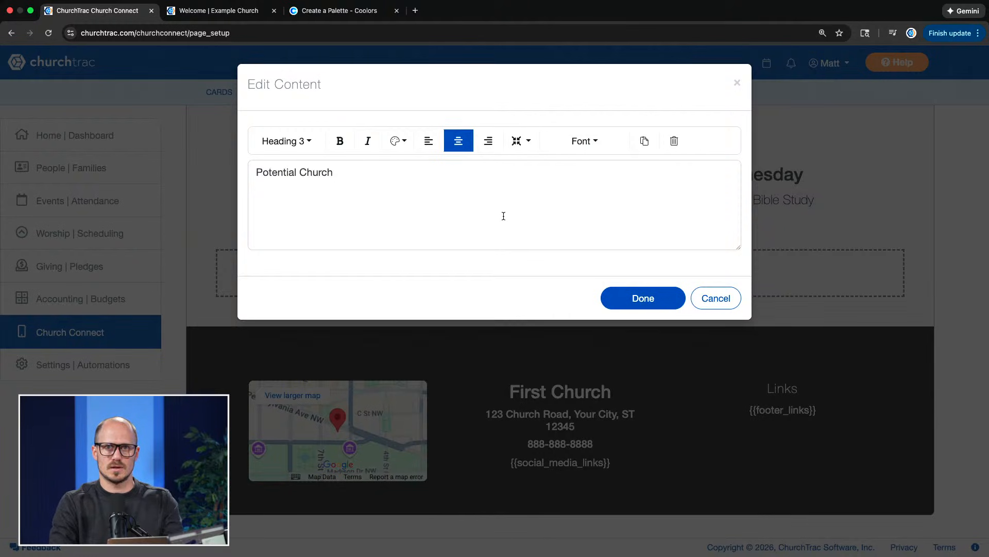
left_click(606, 308)
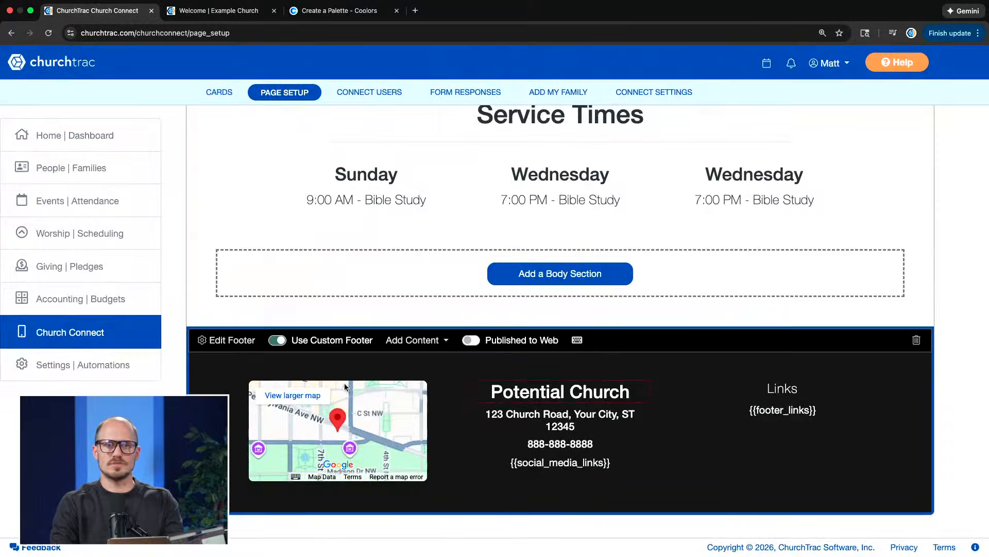
- Examine the editors for the footer's street address and phone number, leaving each without saving changes
scroll(323, 440, "up", 5)
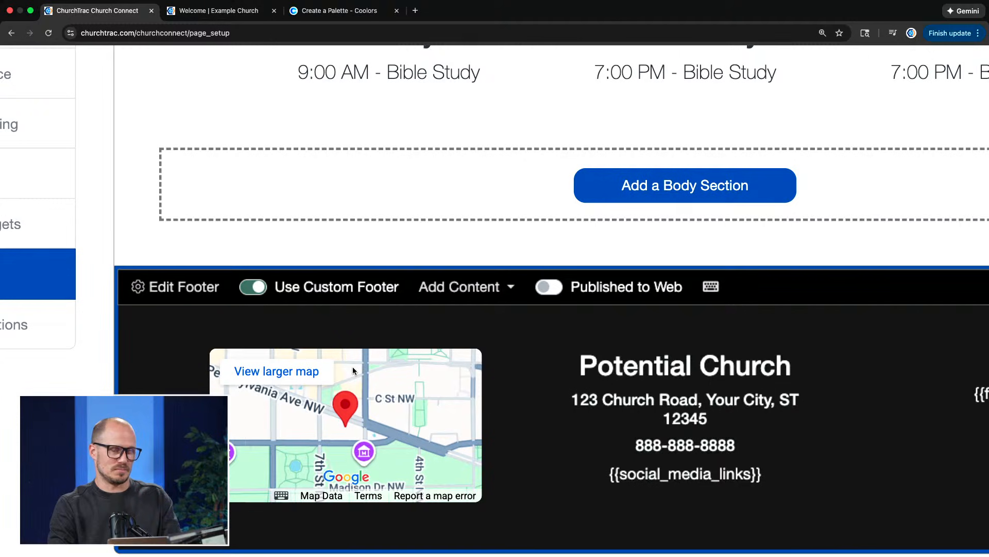
scroll(521, 380, "right", 2)
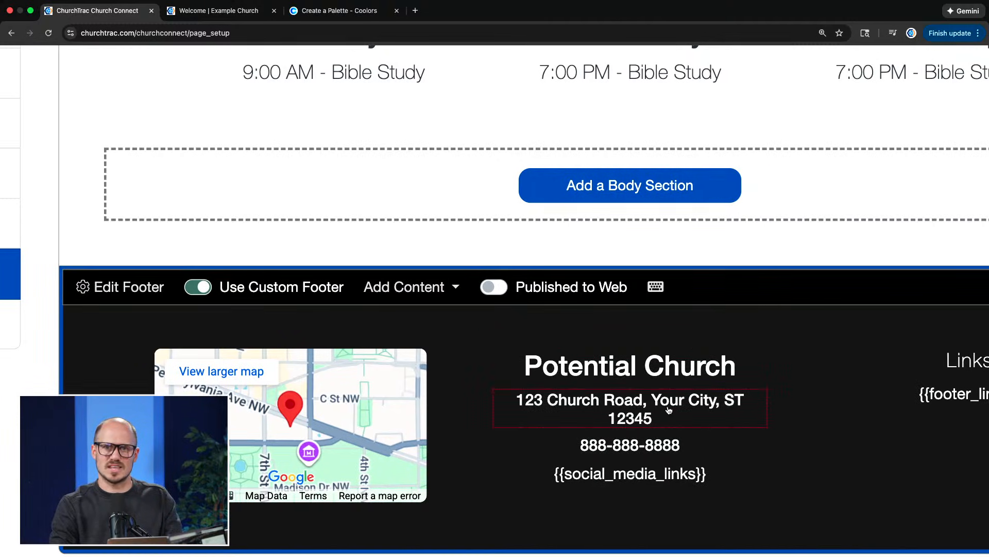
left_click(629, 422)
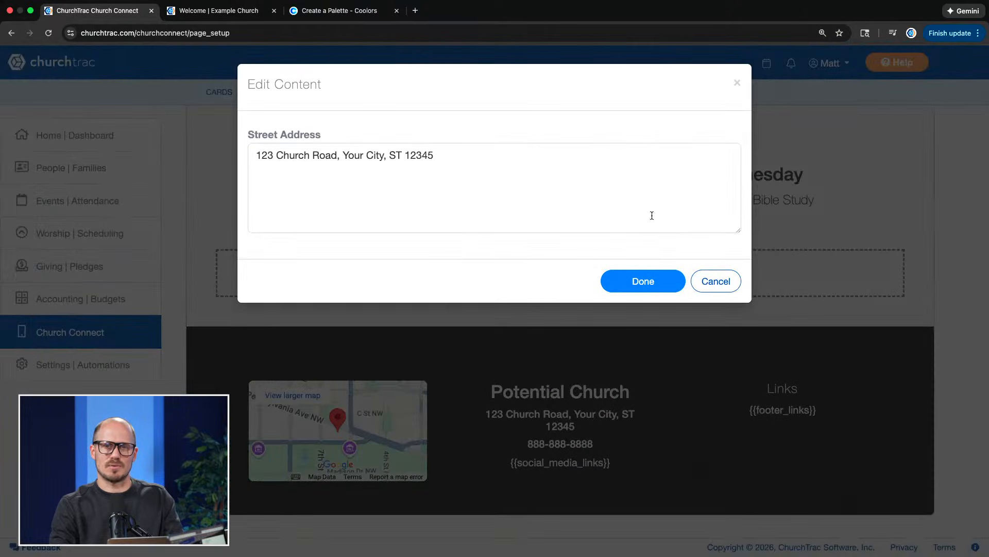
left_click(715, 281)
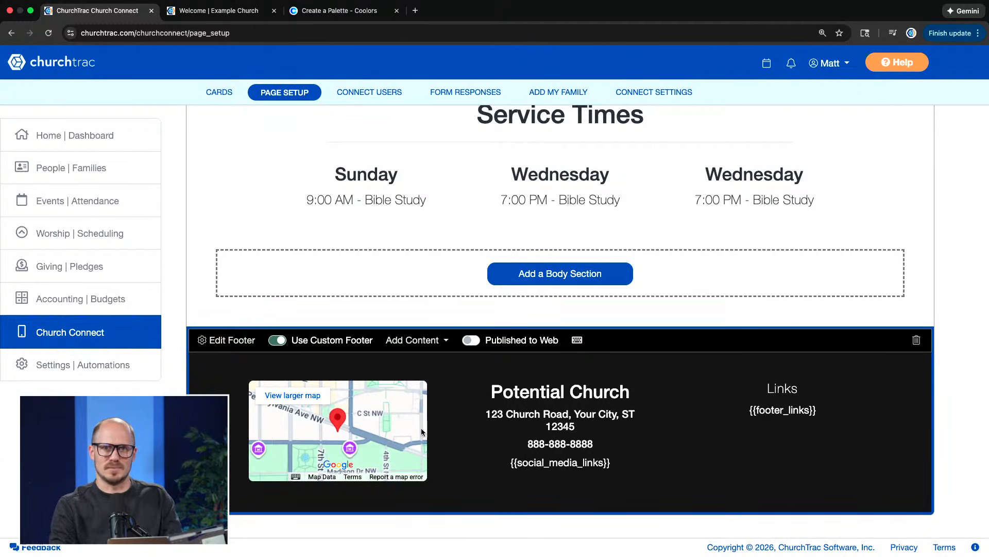
left_click(558, 443)
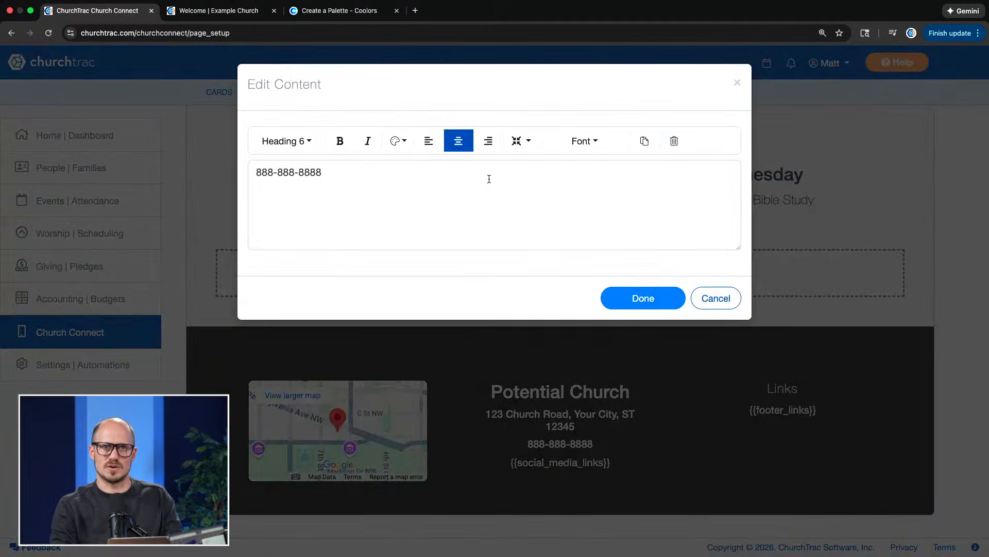
left_click(698, 298)
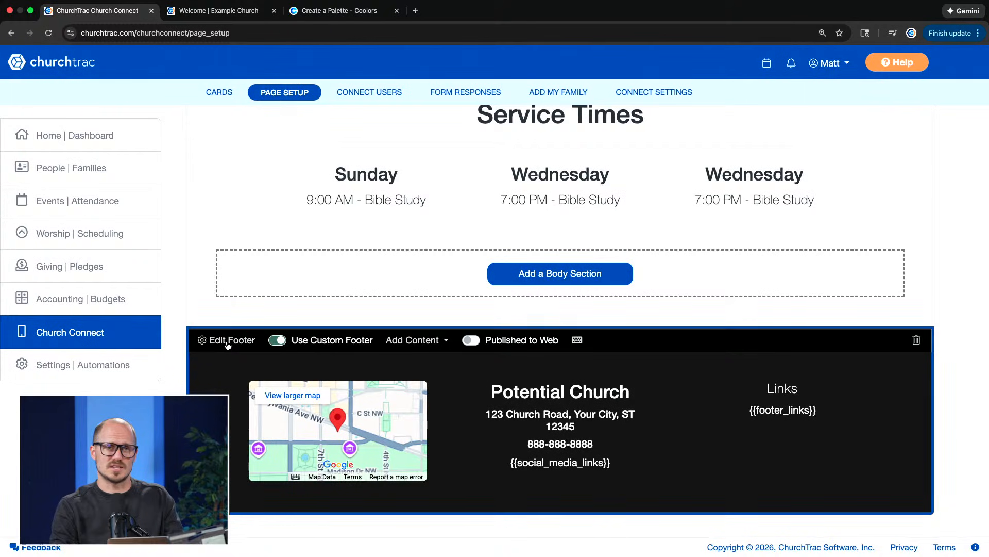
- Open the footer configuration and copy the Dim Grey color code 686963 from the Coolors palette
scroll(227, 345, "up", 5)
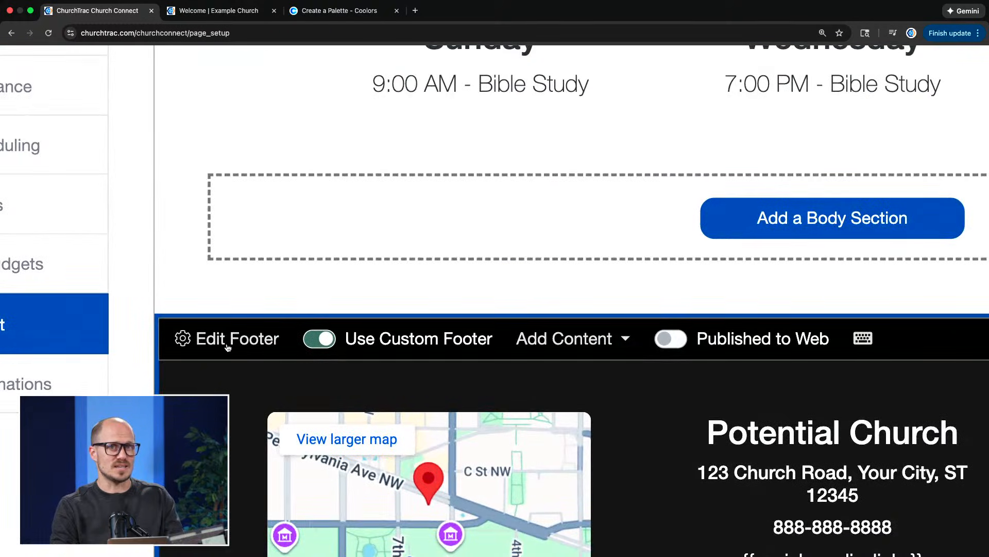
scroll(227, 347, "down", 5)
left_click(226, 339)
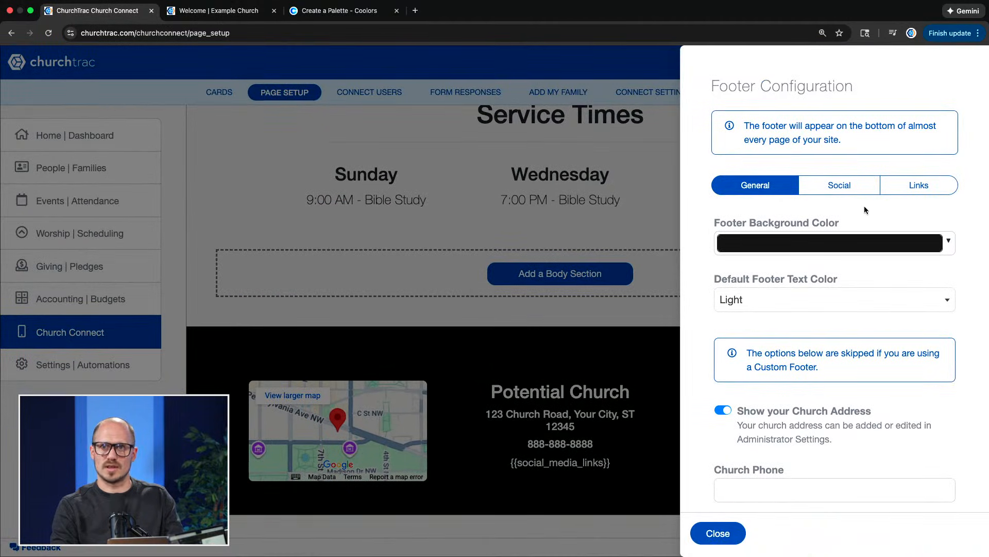
left_click(338, 10)
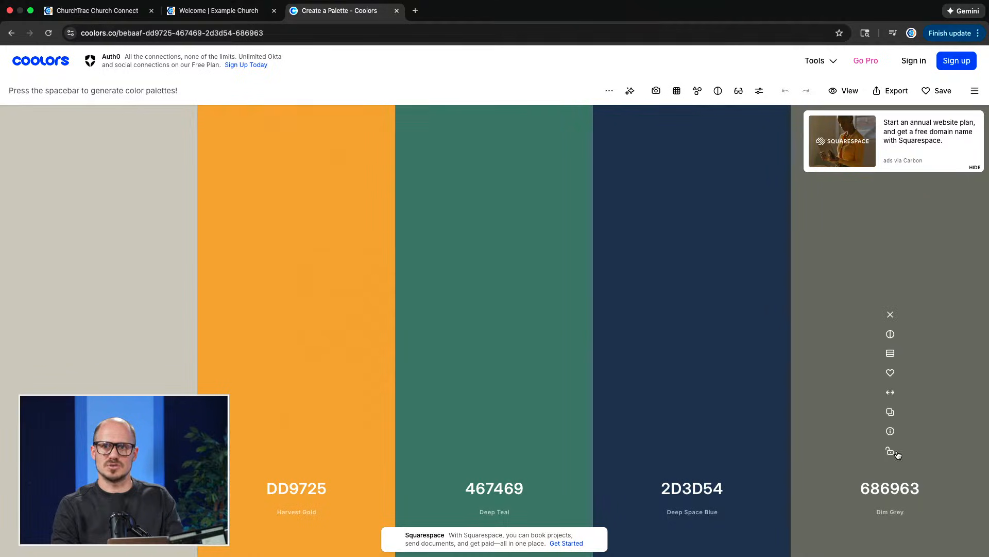
left_click(891, 414)
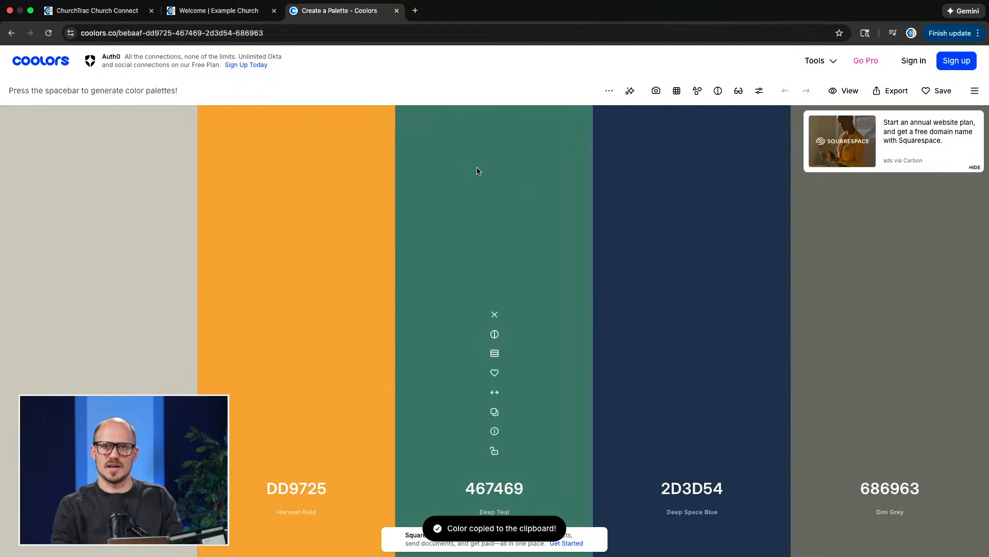
- Return to the footer configuration in Church Connect and set the Footer Background Color to #686963
left_click(105, 10)
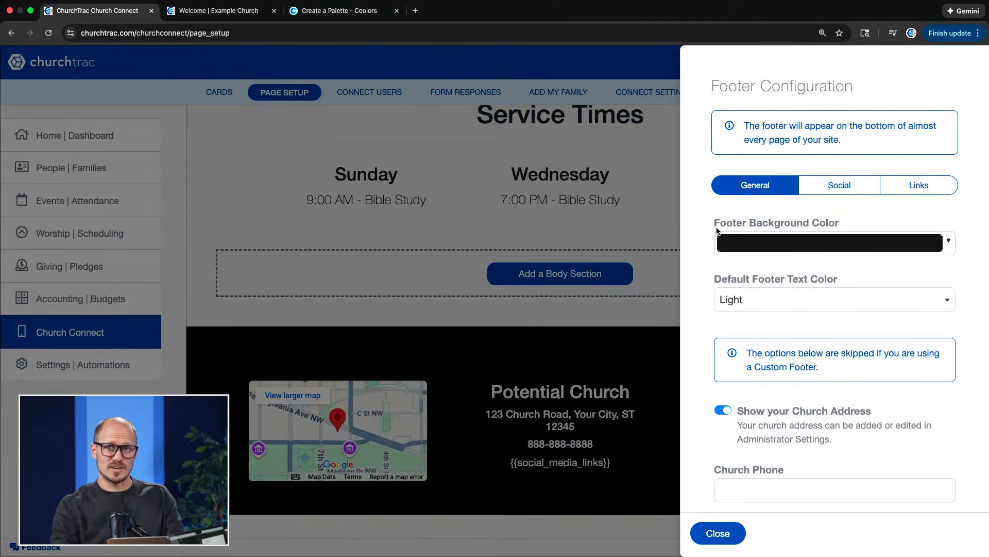
left_click(949, 240)
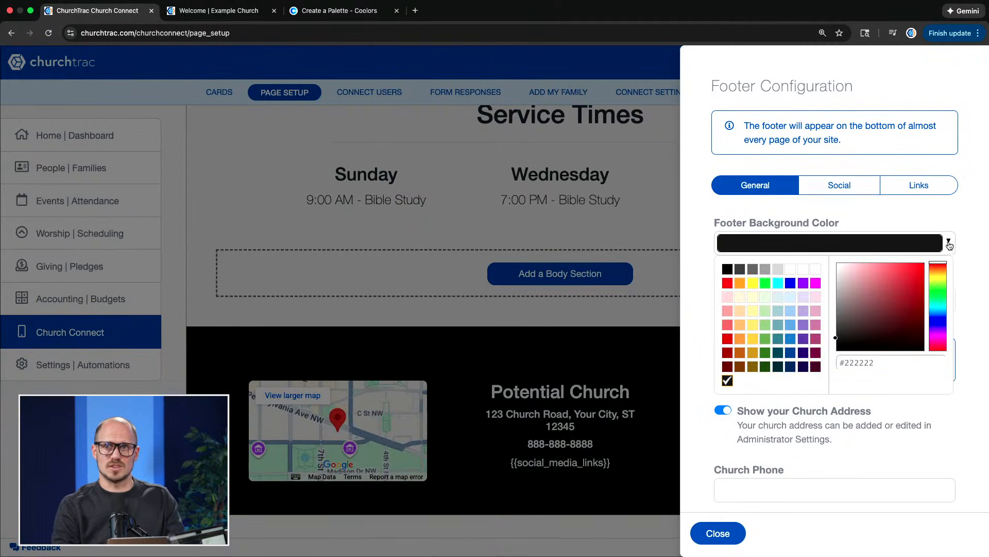
left_click(889, 362)
key("super+a")
key("super+v")
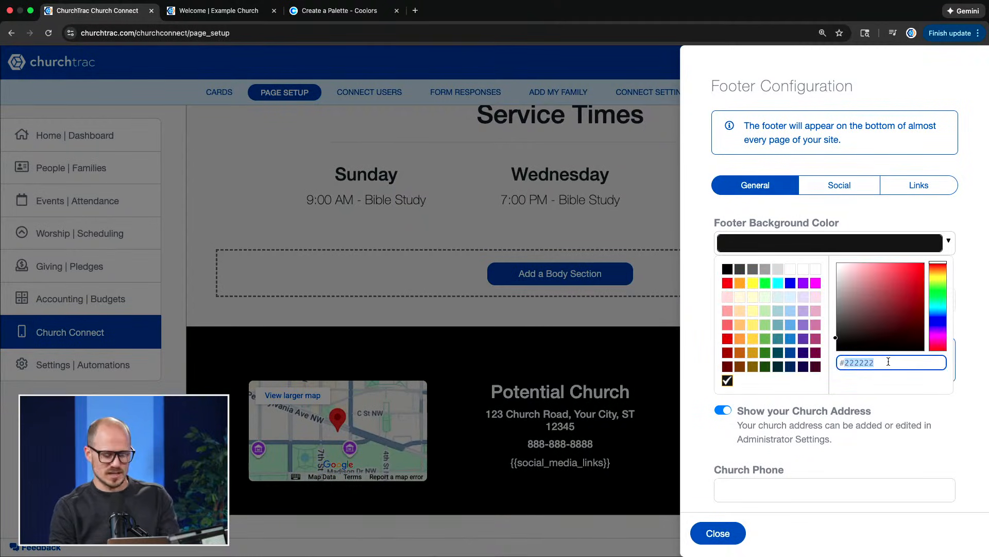
key("Return")
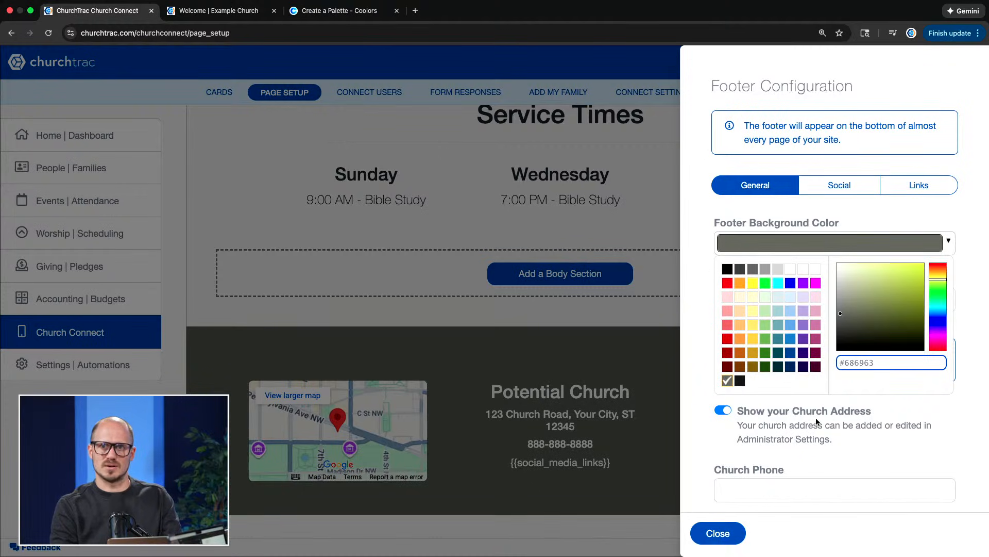
left_click(835, 440)
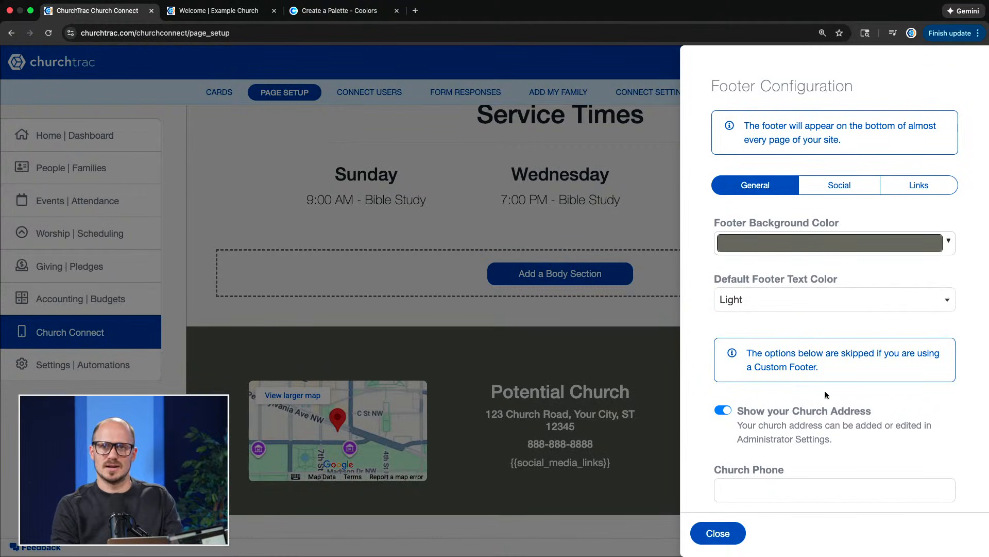
- Examine the footer's church address, phone and email options and its social media link fields
scroll(820, 331, "down", 3)
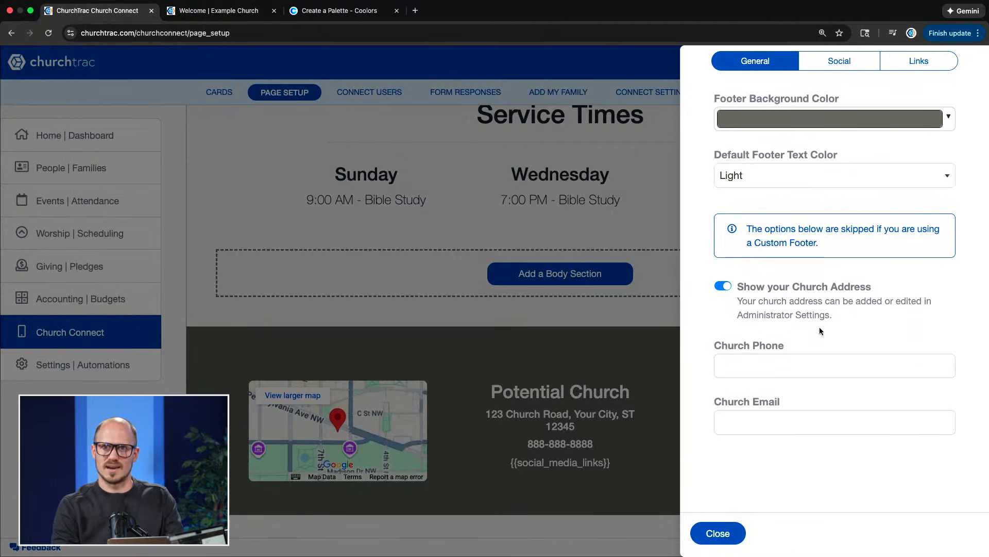
left_click(755, 365)
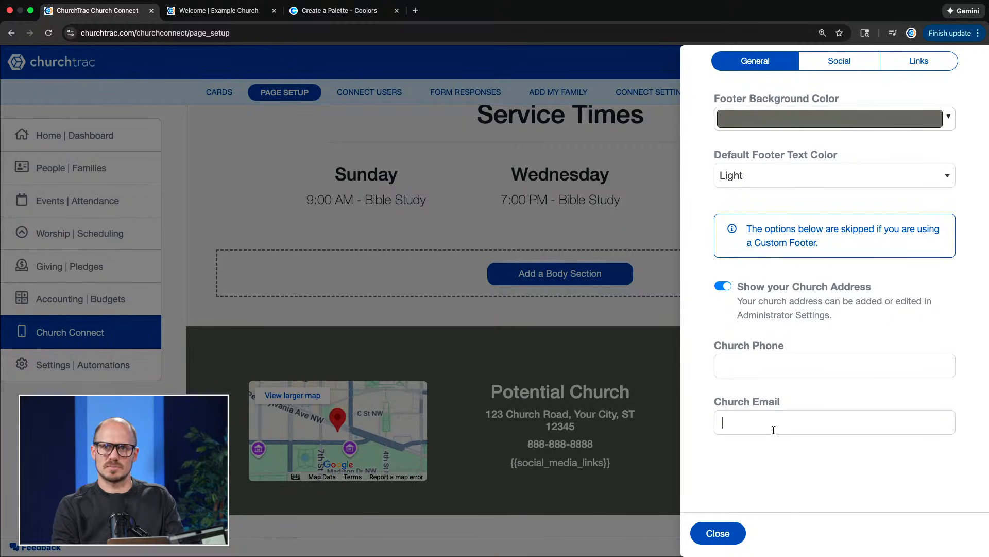
scroll(831, 279, "up", 3)
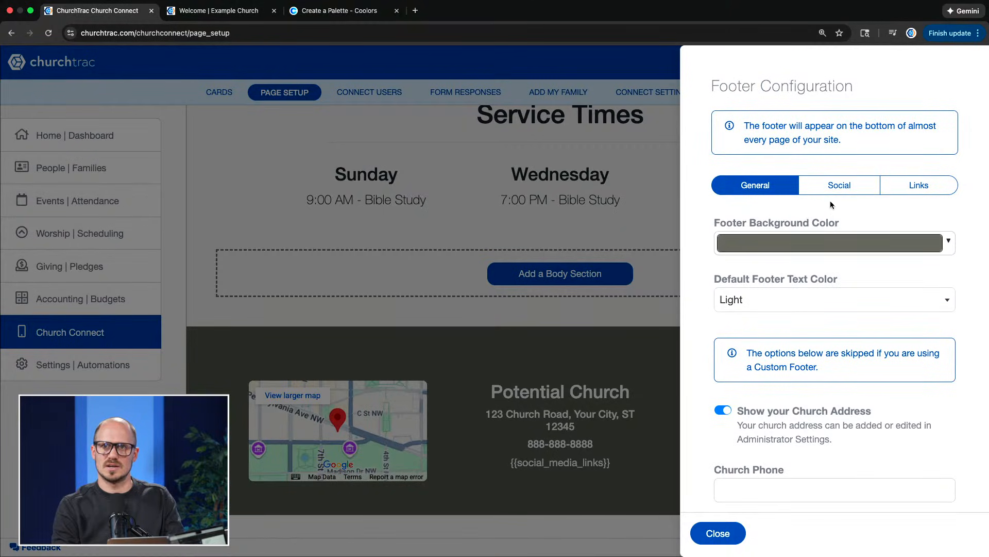
left_click(830, 185)
scroll(830, 195, "down", 1)
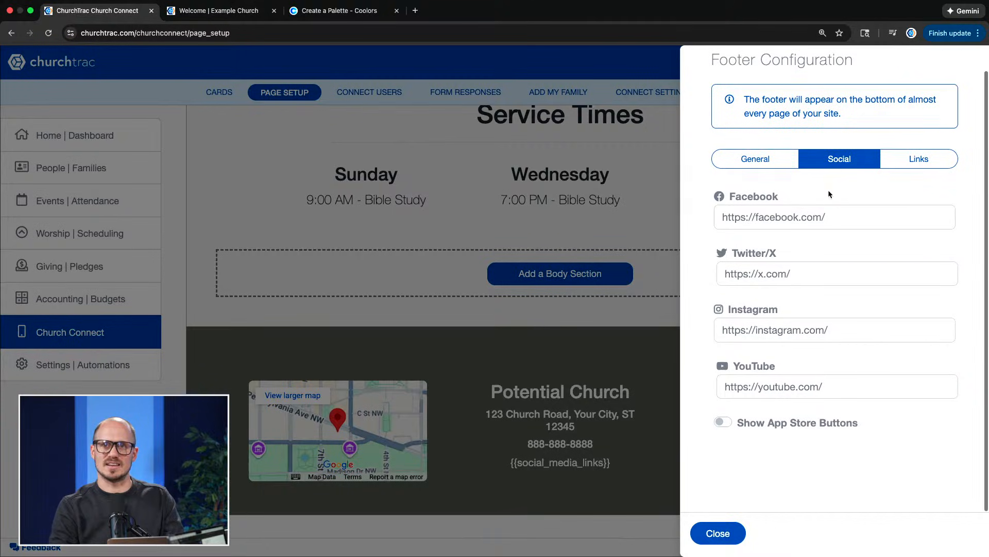
left_click(803, 206)
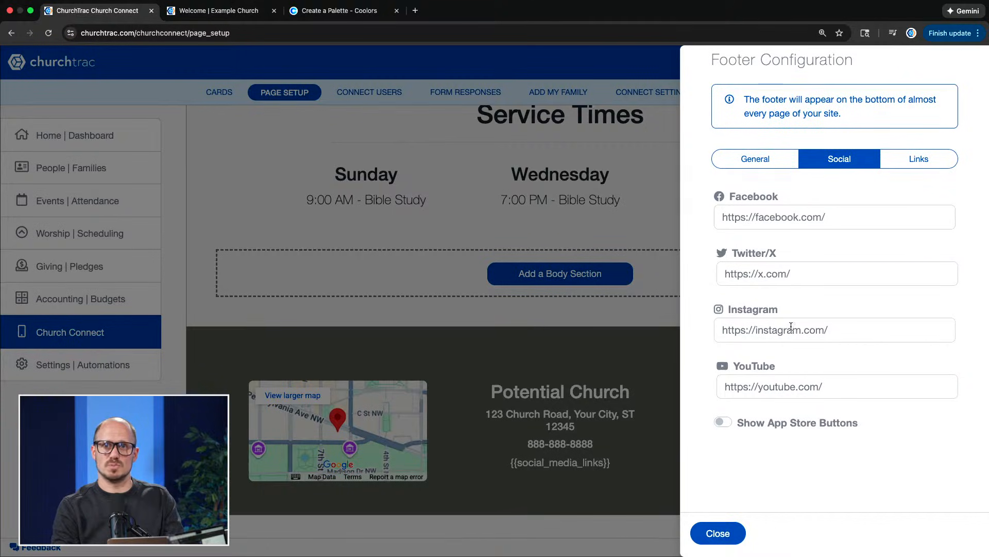
- Turn on Show App Store Buttons for the footer, check the Footer Links settings and close the configuration
left_click(726, 423)
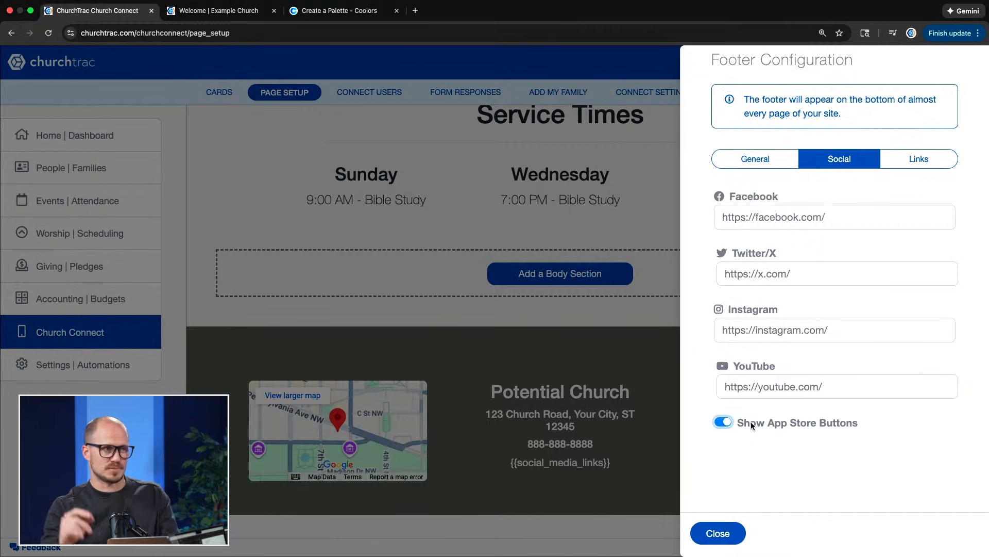
left_click(905, 159)
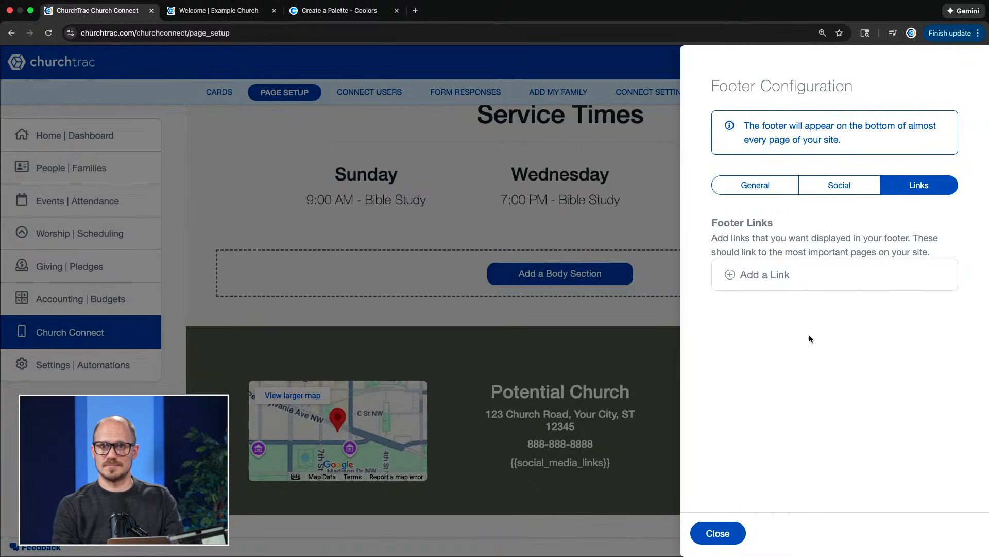
left_click(719, 528)
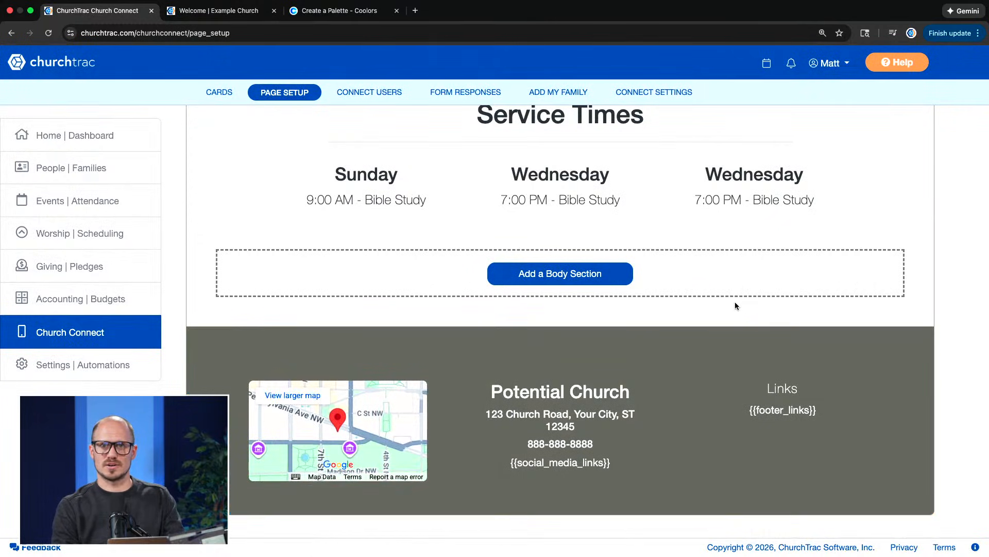
- Publish the footer, Service Times section and Ministries body section to the web and reload the live church website
scroll(735, 301, "up", 4)
scroll(735, 305, "down", 4)
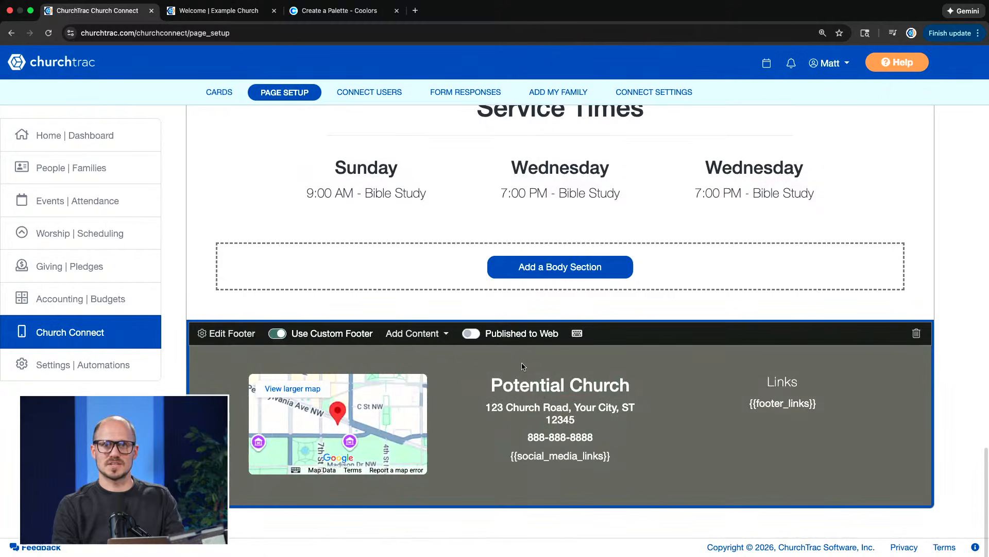
scroll(479, 265, "up", 4)
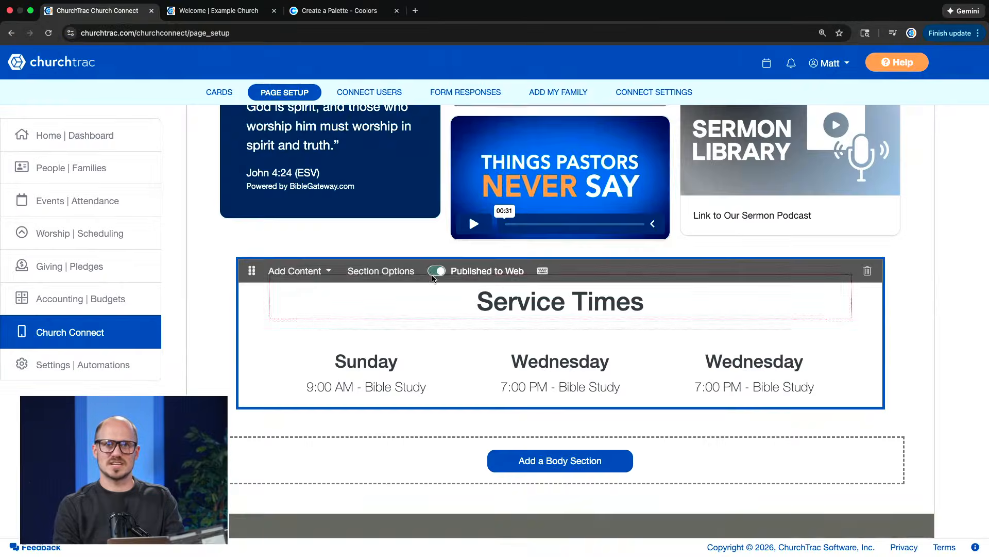
scroll(427, 273, "up", 10)
scroll(427, 273, "up", 1)
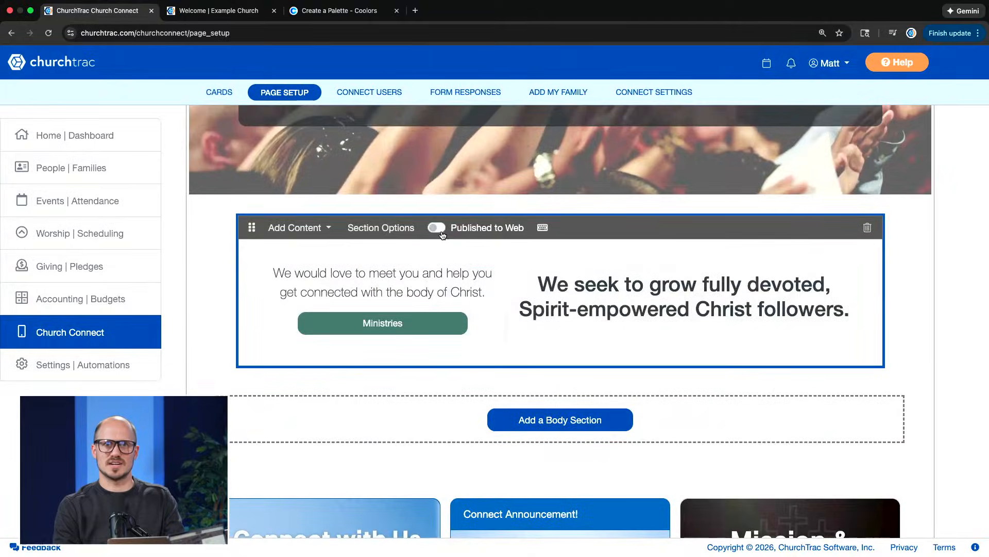
left_click(222, 10)
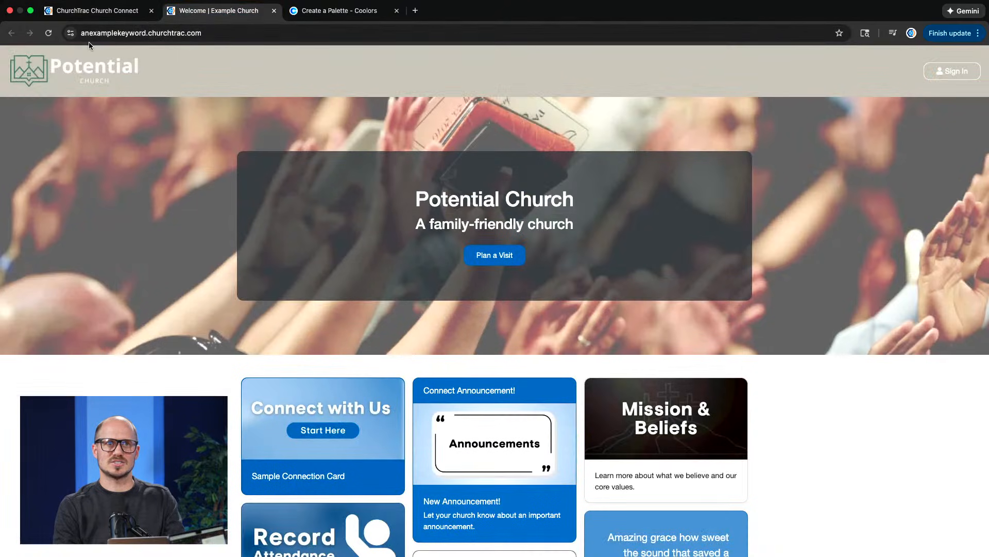
left_click(48, 32)
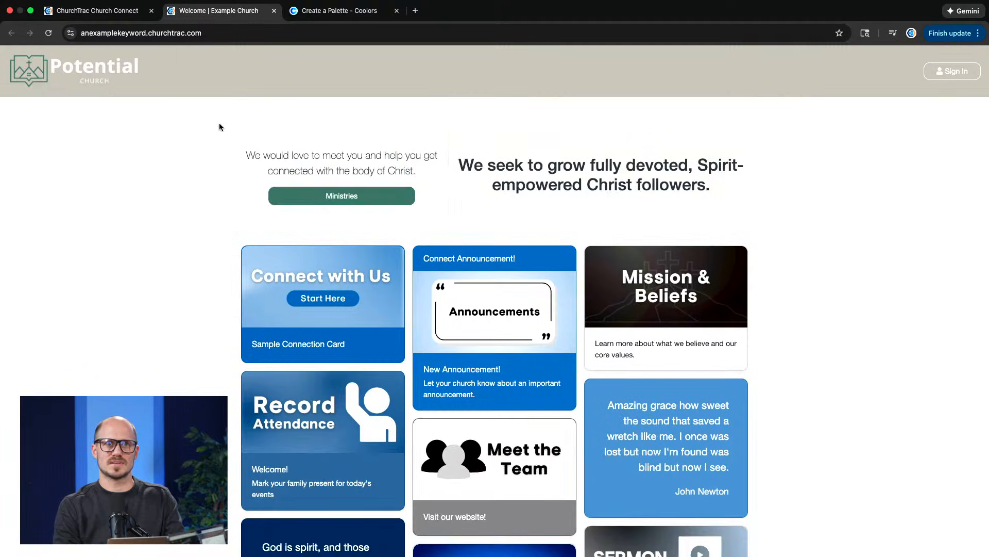
- Publish the Potential Church hero section to the web and review the live website from the hero down to the footer
left_click(98, 10)
scroll(403, 171, "up", 6)
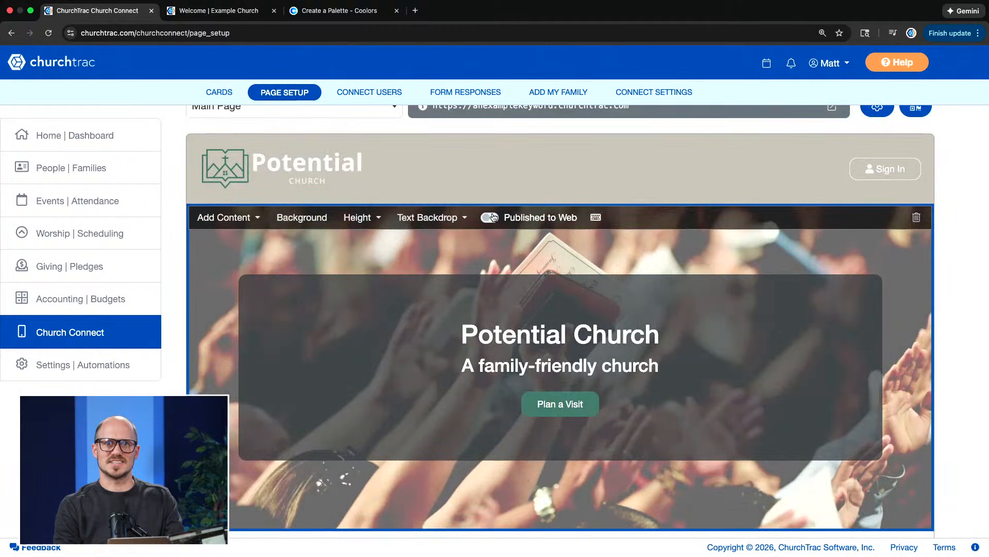
left_click(216, 11)
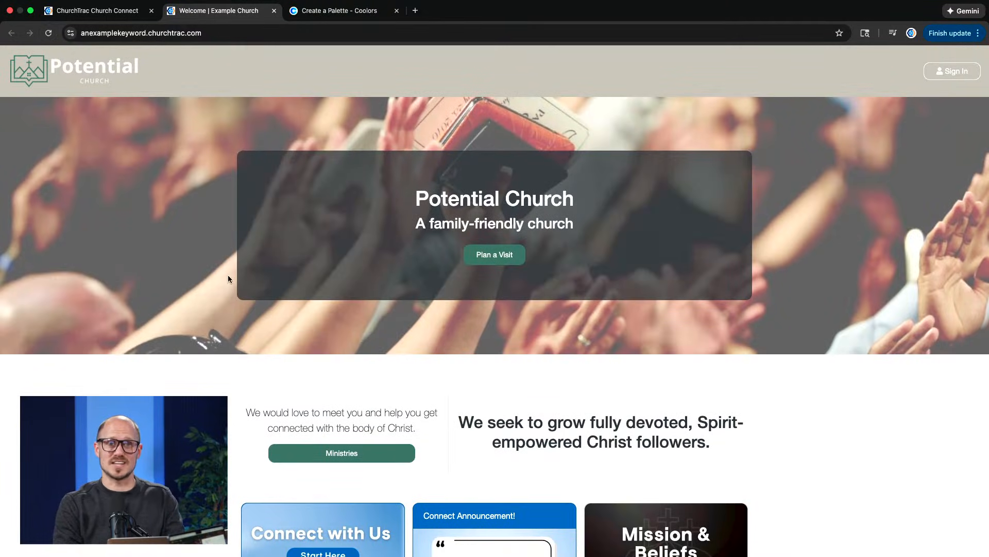
scroll(228, 275, "down", 3)
scroll(456, 342, "down", 1)
scroll(458, 346, "down", 10)
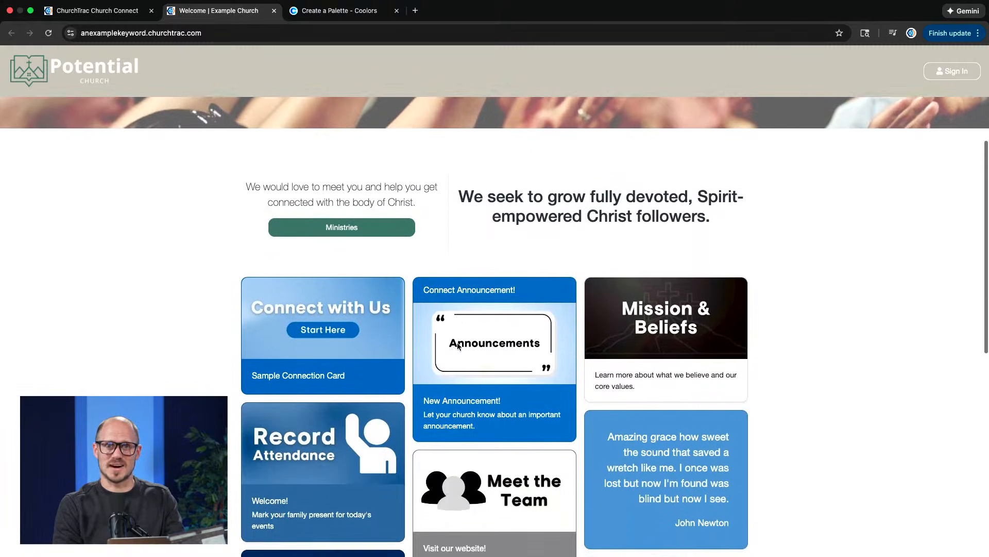
scroll(467, 399, "down", 1)
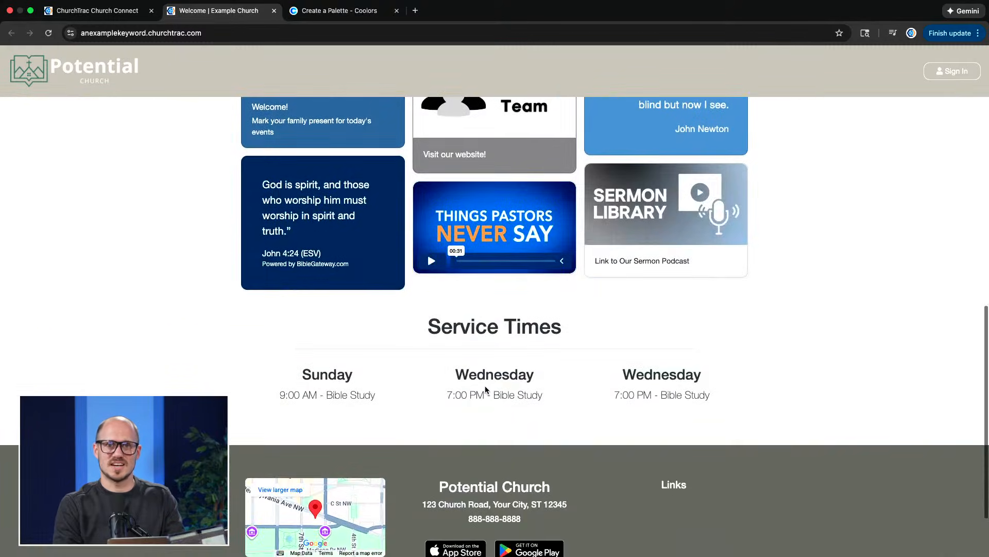
scroll(506, 318, "down", 2)
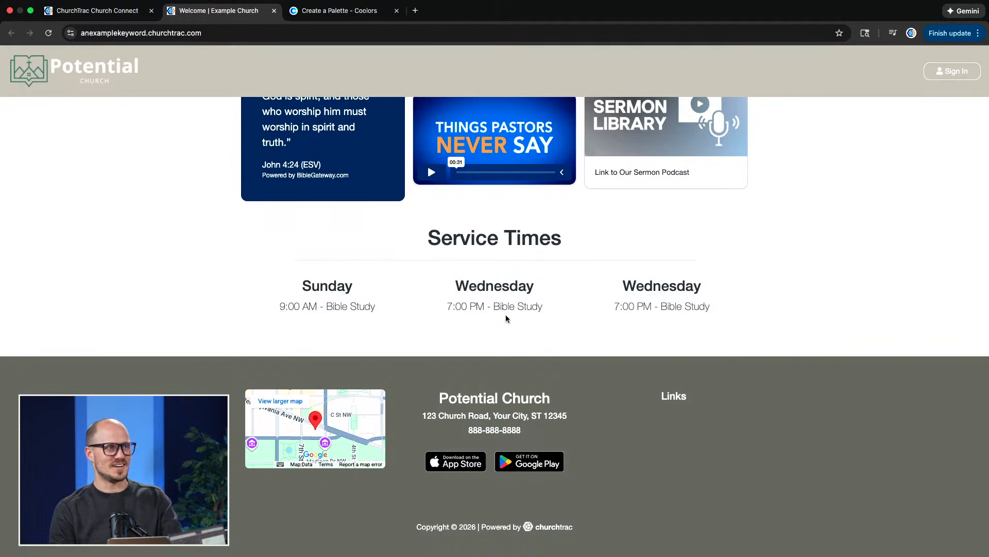
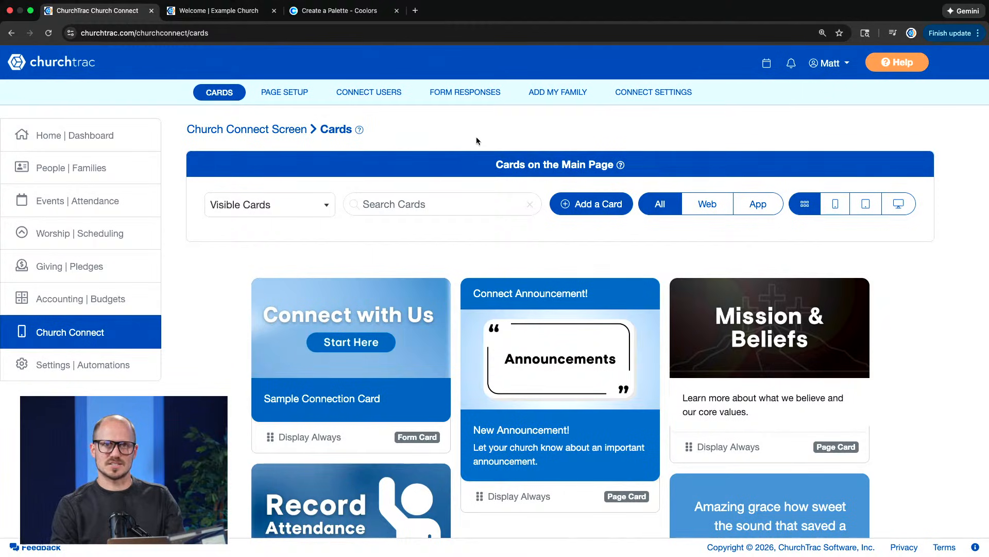
- Review the sample cards on the main page and delete the Sample Connection Card
scroll(476, 140, "down", 2)
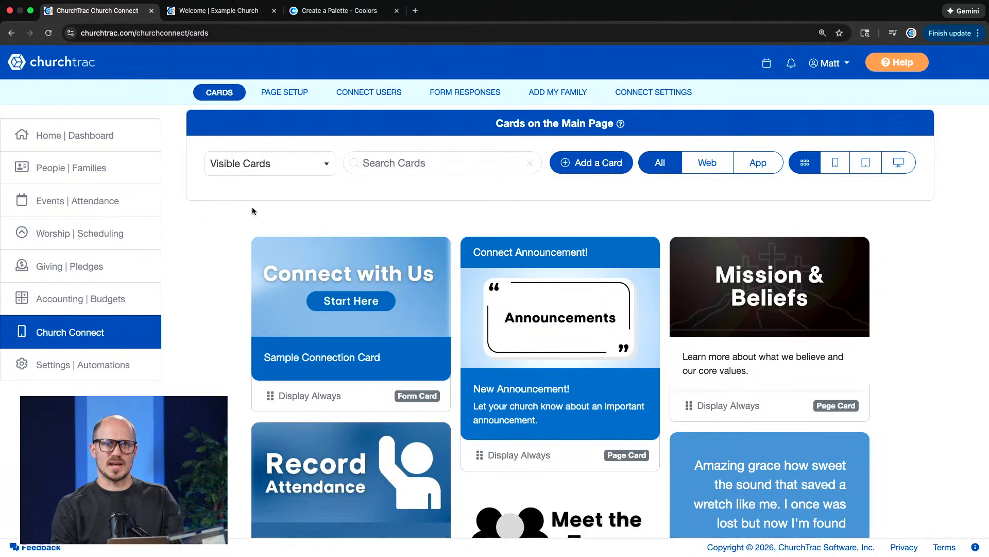
scroll(252, 206, "down", 2)
scroll(228, 208, "down", 5)
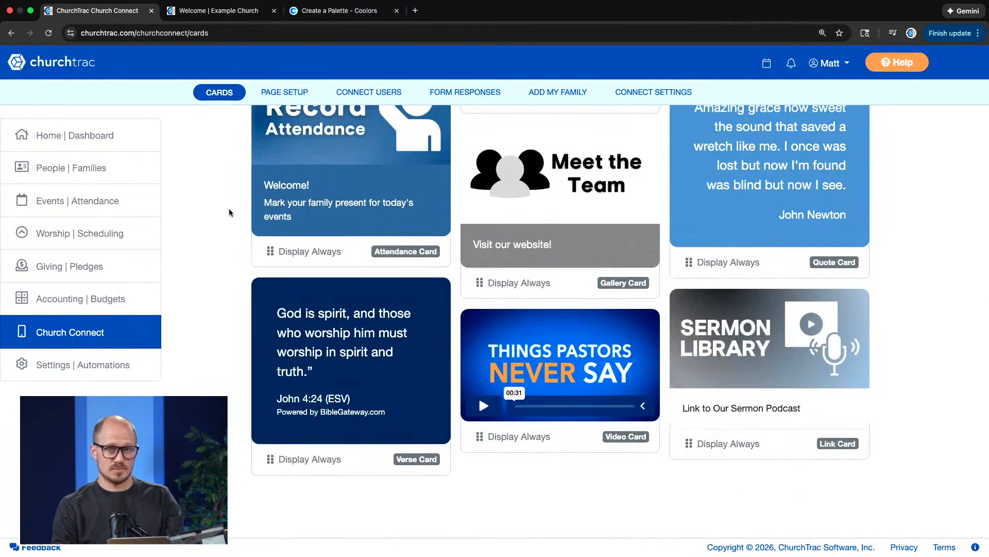
scroll(229, 209, "up", 8)
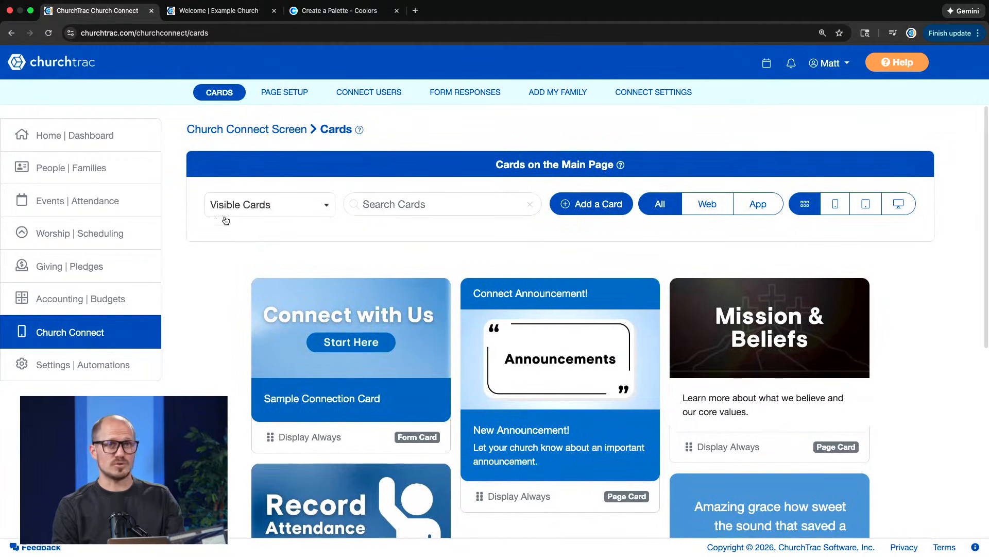
scroll(177, 254, "down", 1)
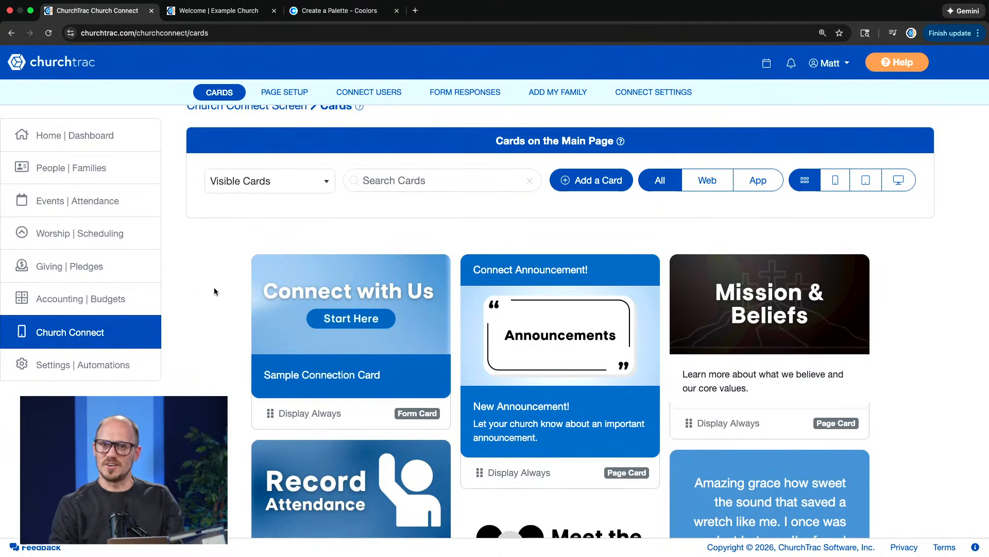
scroll(215, 291, "down", 3)
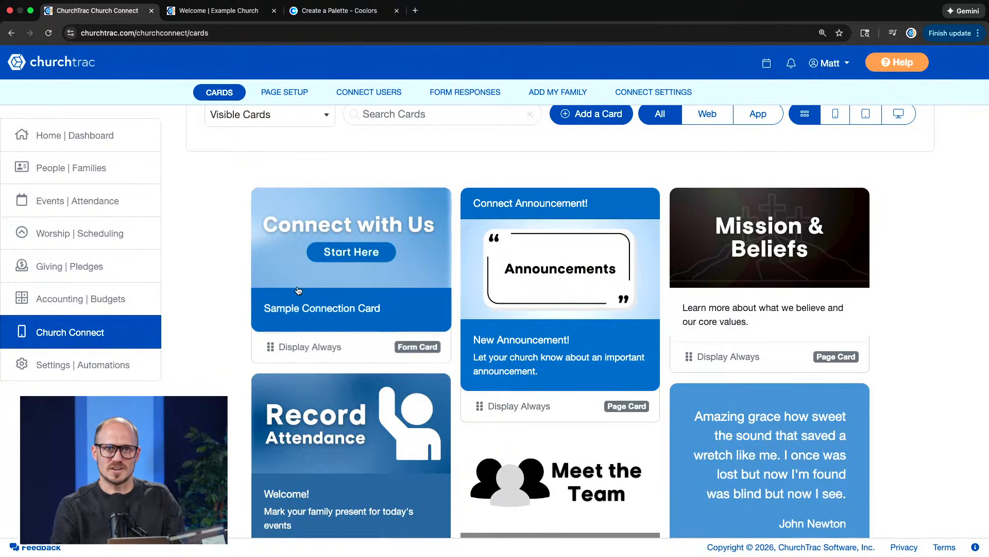
left_click(624, 407)
left_click(953, 533)
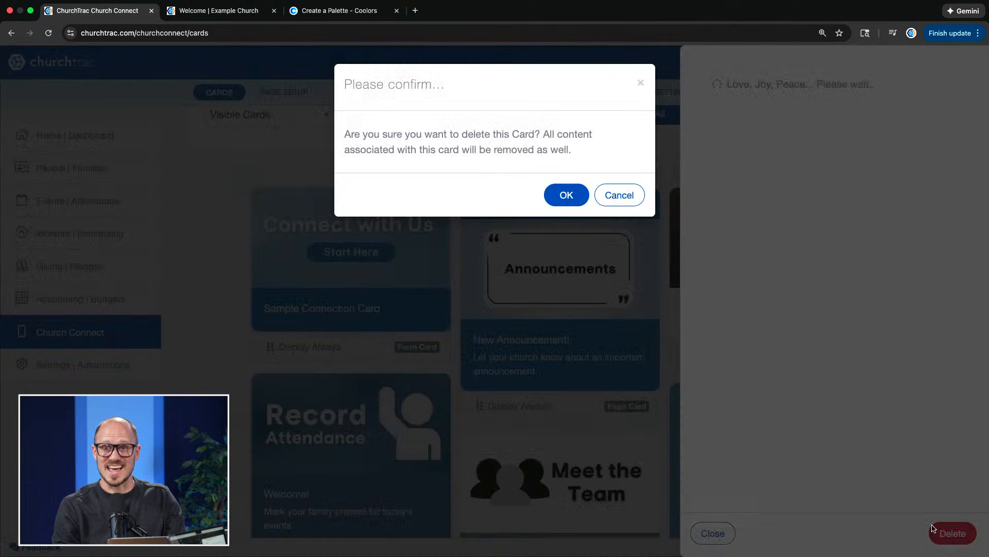
left_click(566, 195)
- Delete the Connect Announcement and Mission & Beliefs page cards
left_click(562, 212)
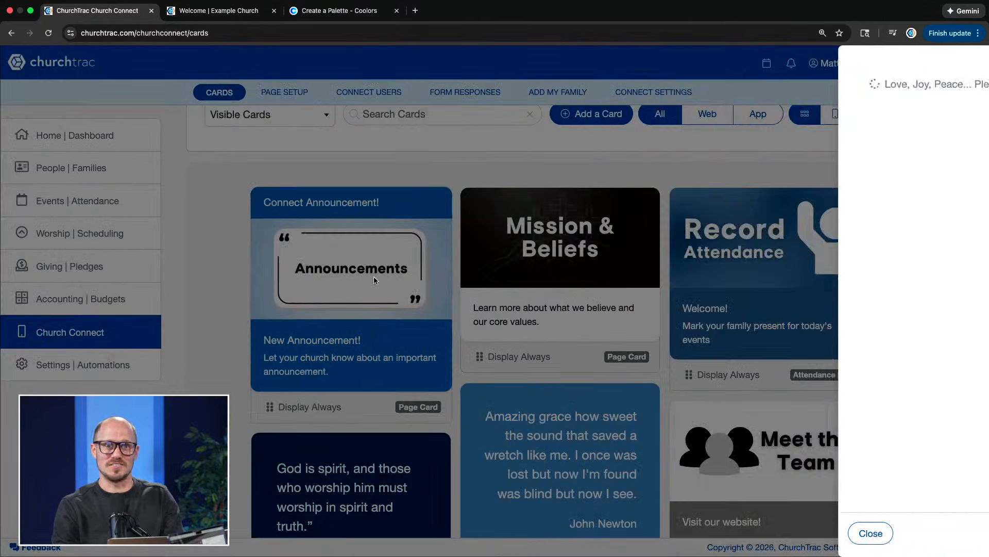
left_click(949, 535)
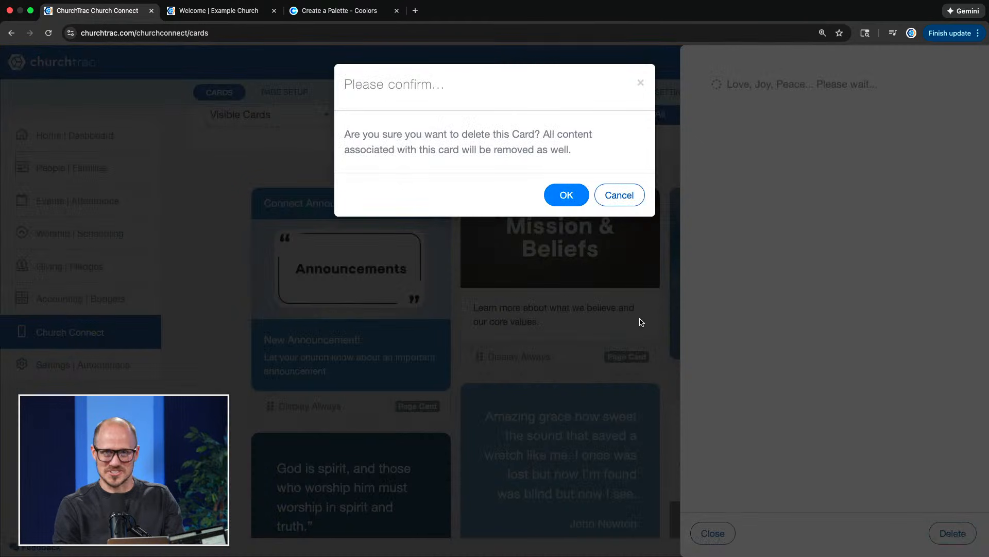
left_click(582, 199)
left_click(952, 533)
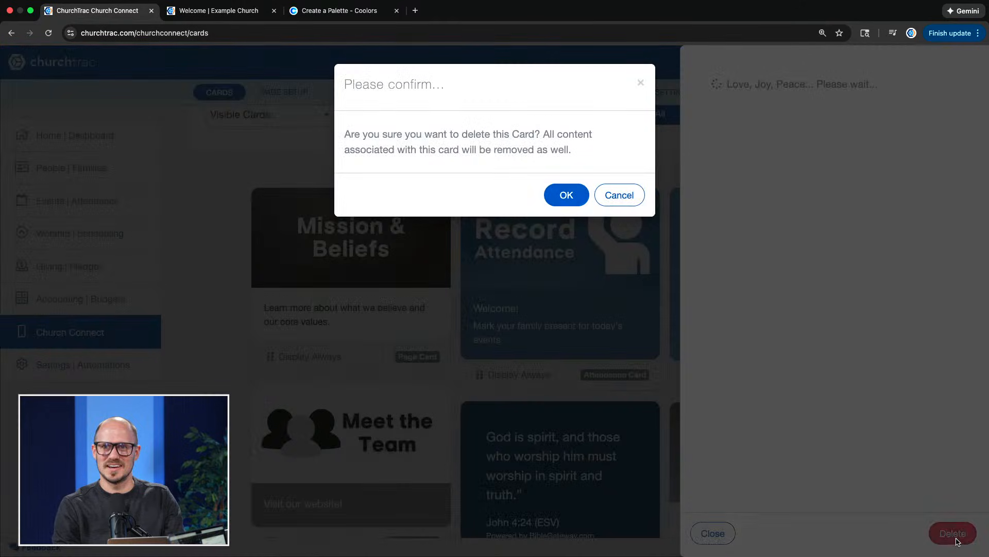
left_click(555, 199)
- Delete the Record Attendance card and the Meet the Team gallery card
left_click(556, 200)
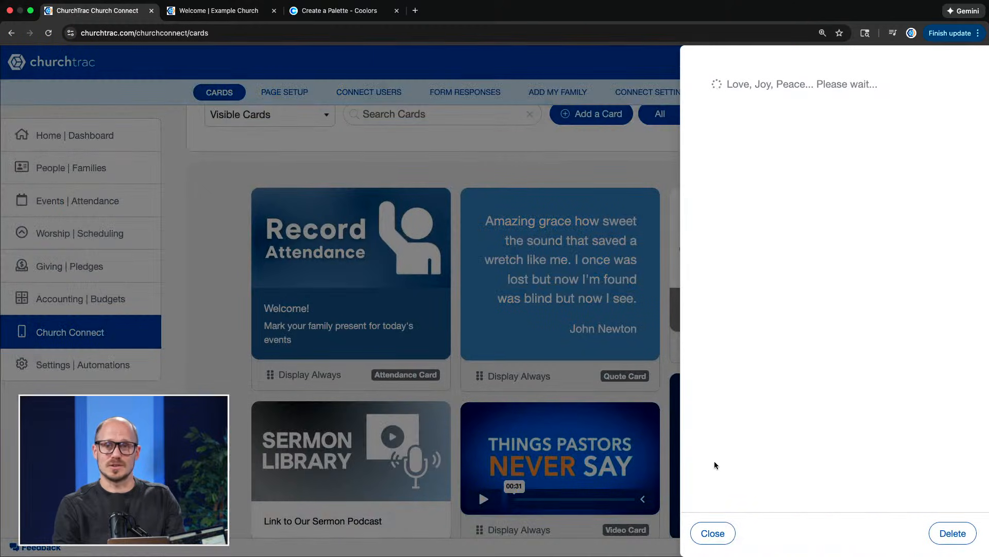
left_click(951, 533)
left_click(570, 203)
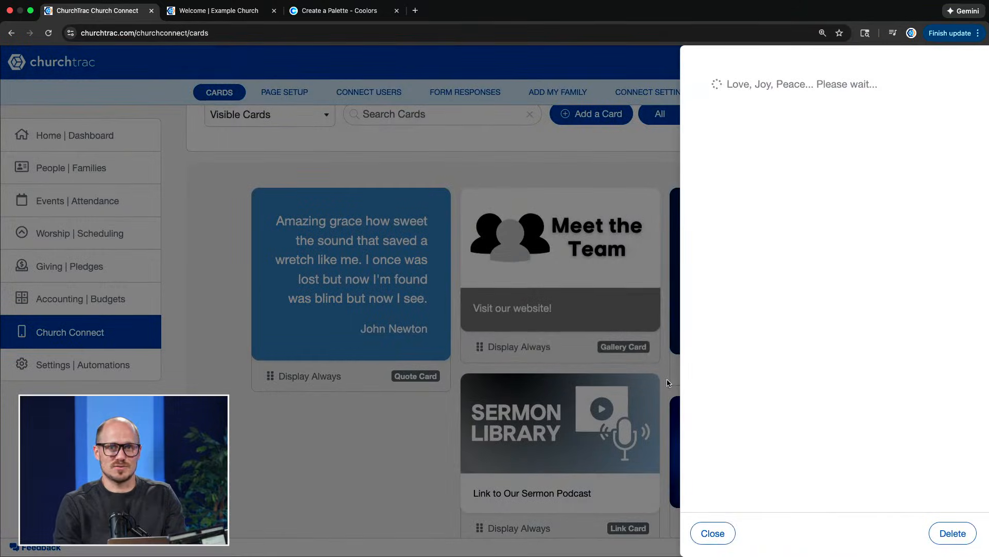
left_click(953, 533)
left_click(572, 200)
- Delete the John 4:24 verse card and the Sermon Library link card
left_click(580, 207)
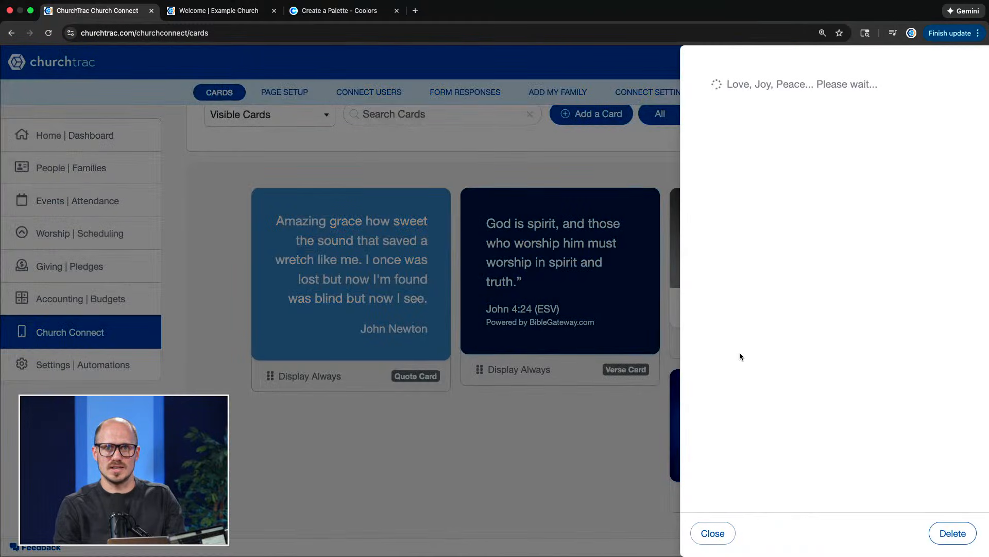
left_click(953, 533)
left_click(568, 195)
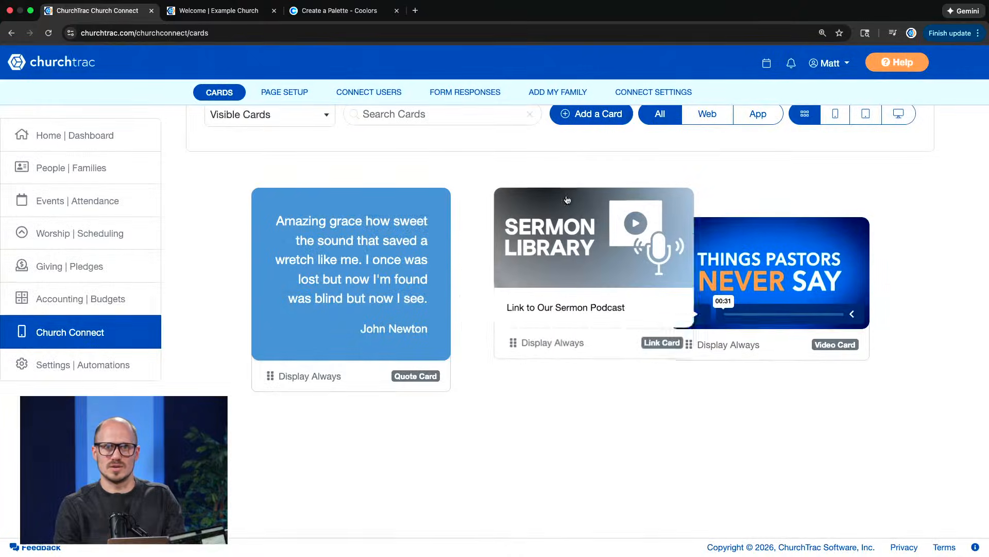
left_click(566, 278)
left_click(952, 533)
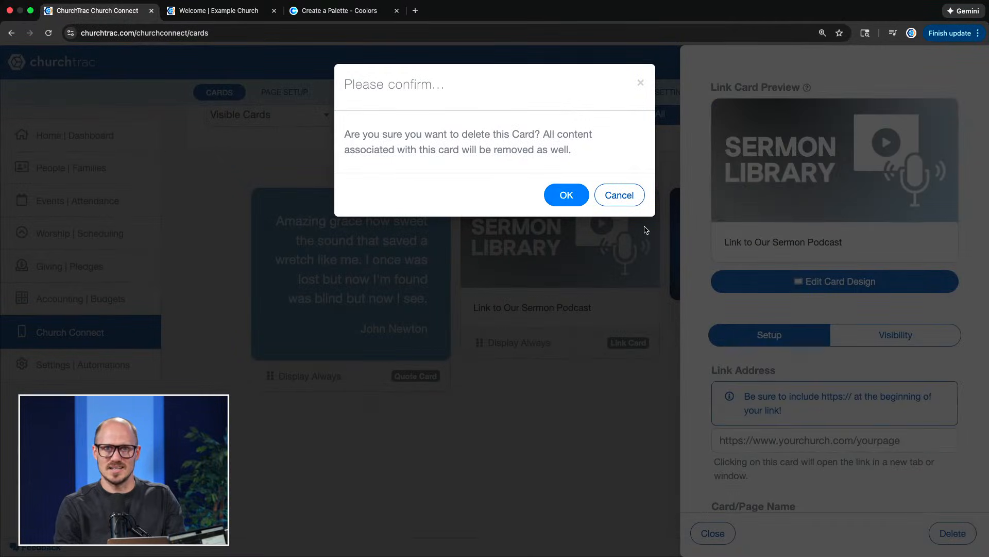
left_click(571, 202)
left_click(616, 185)
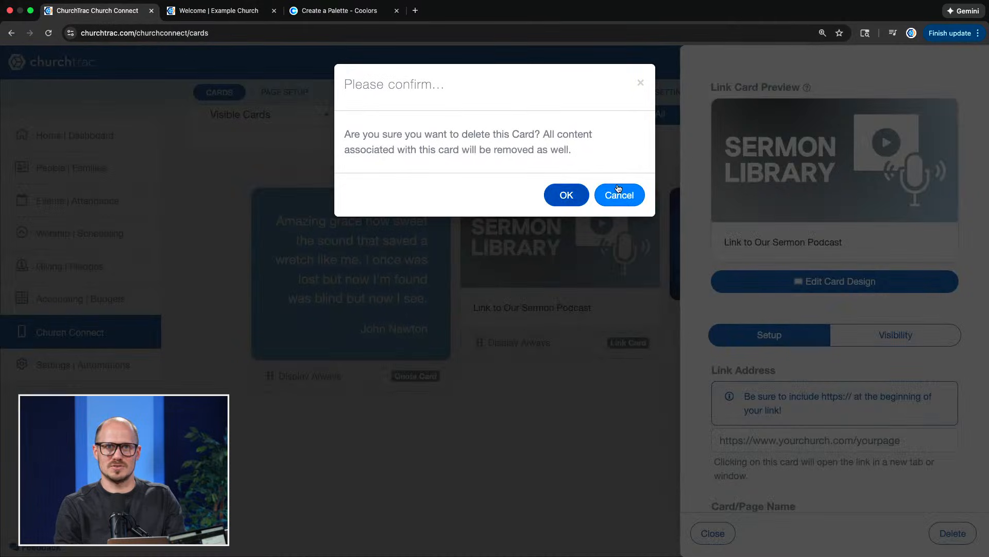
left_click(568, 196)
- Delete the Things Pastors Never Say video card and the Amazing Grace quote card
left_click(644, 289)
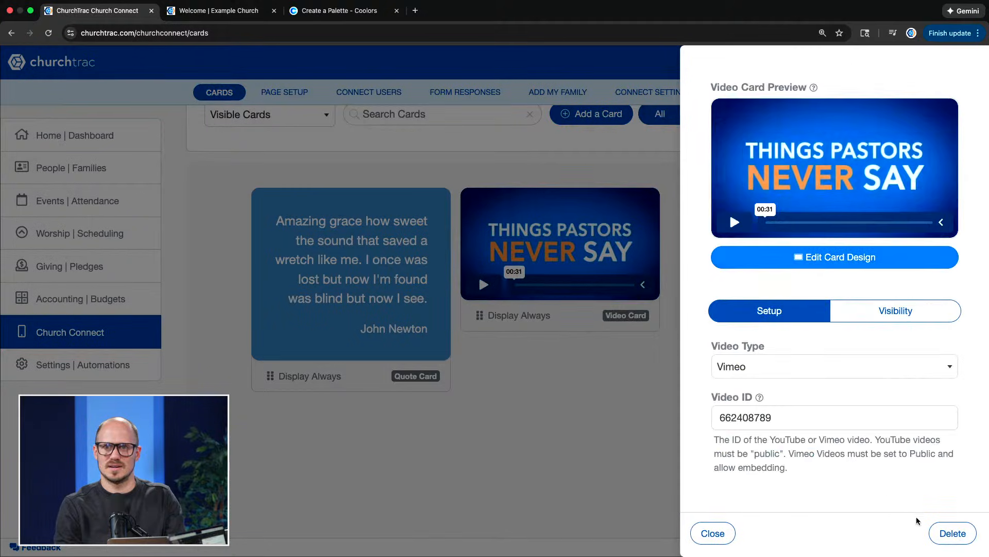
left_click(943, 534)
left_click(567, 195)
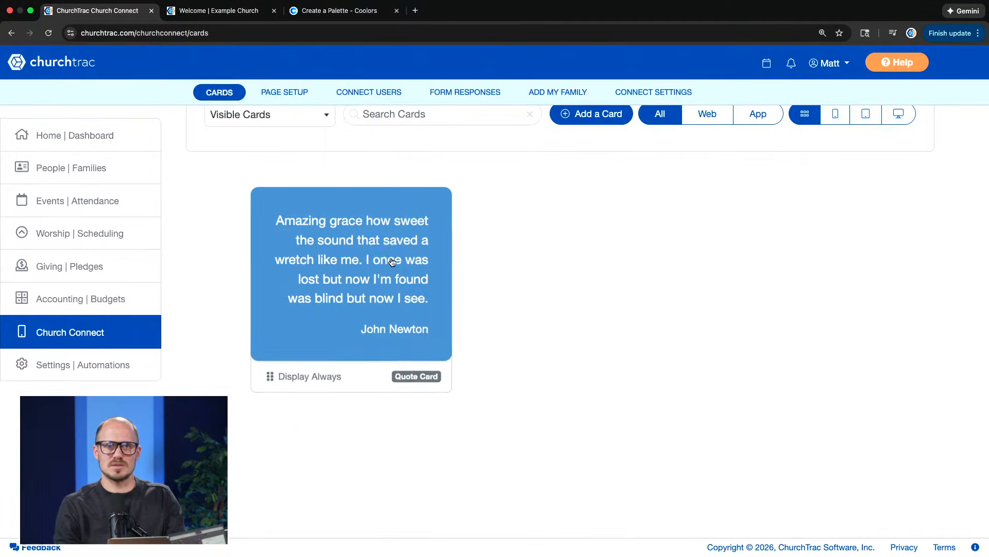
left_click(447, 294)
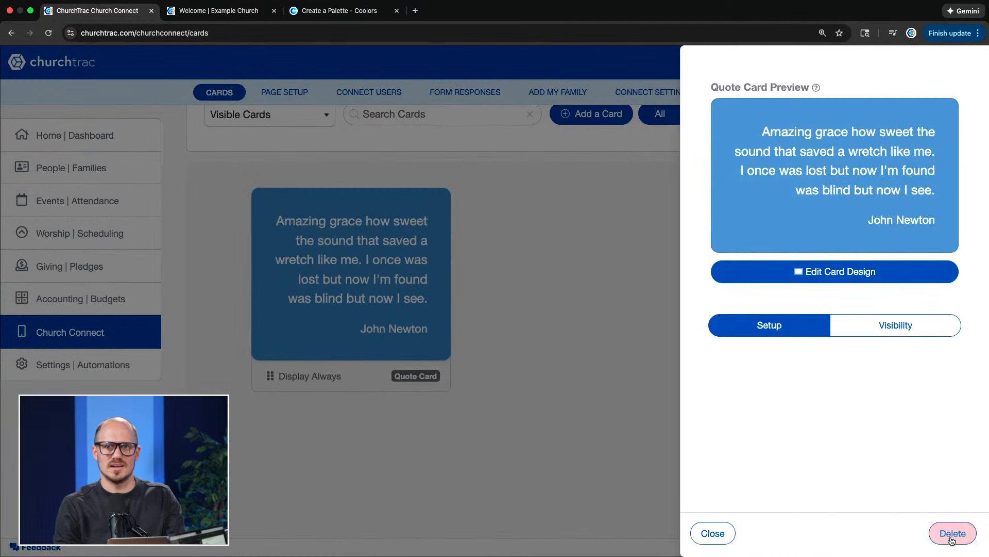
left_click(953, 533)
left_click(567, 198)
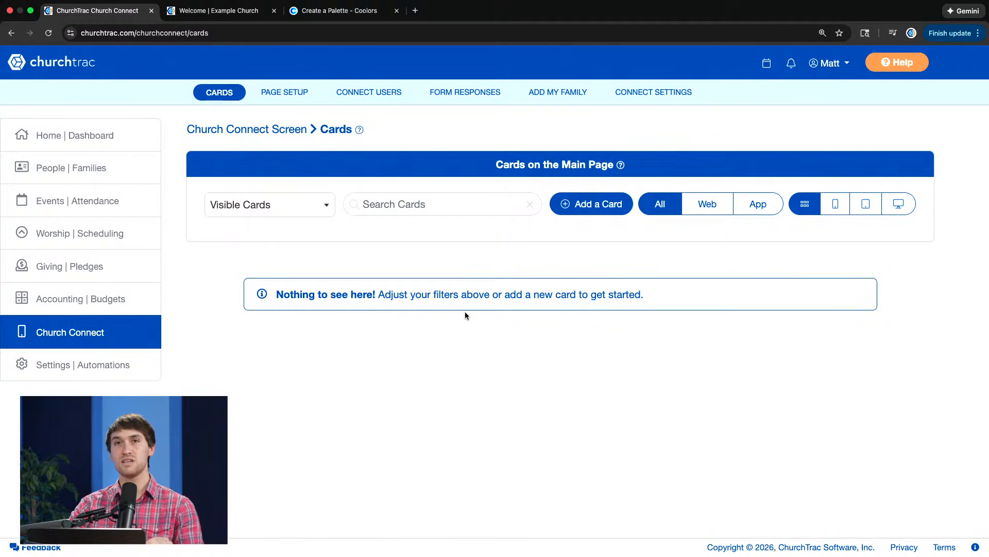
- Add a new Form Card named "Plan a Visit" to the main page, placed after other cards
left_click(569, 209)
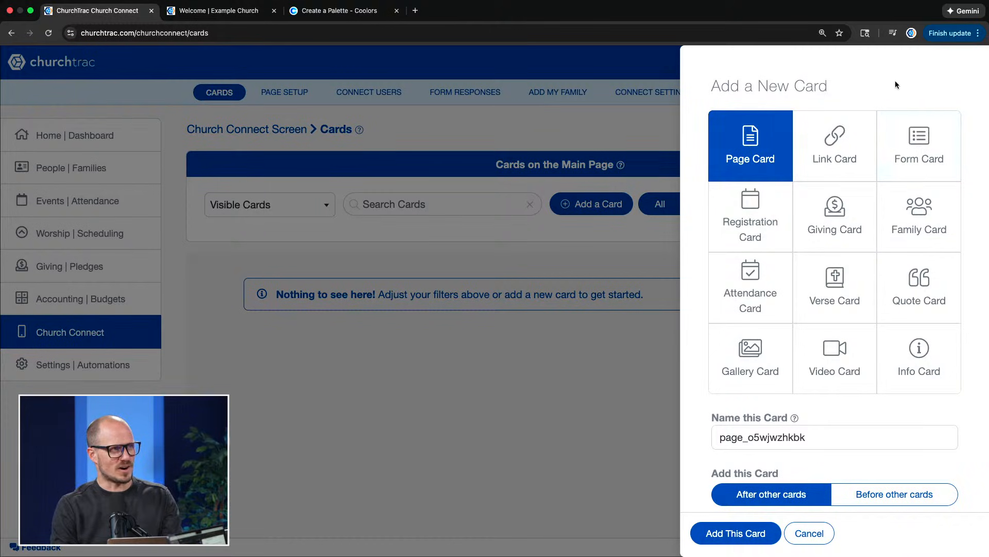
left_click(889, 118)
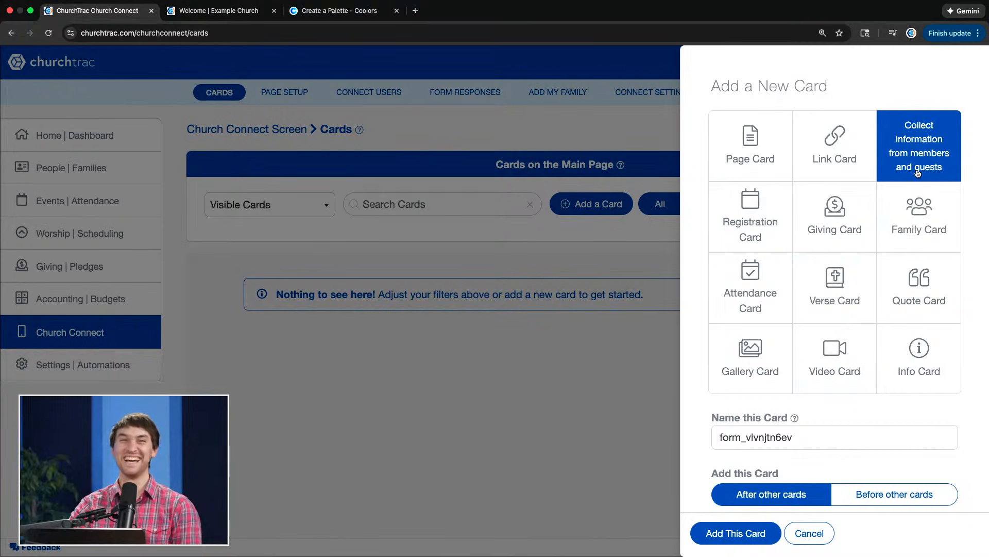
left_click(819, 436)
key("super+a")
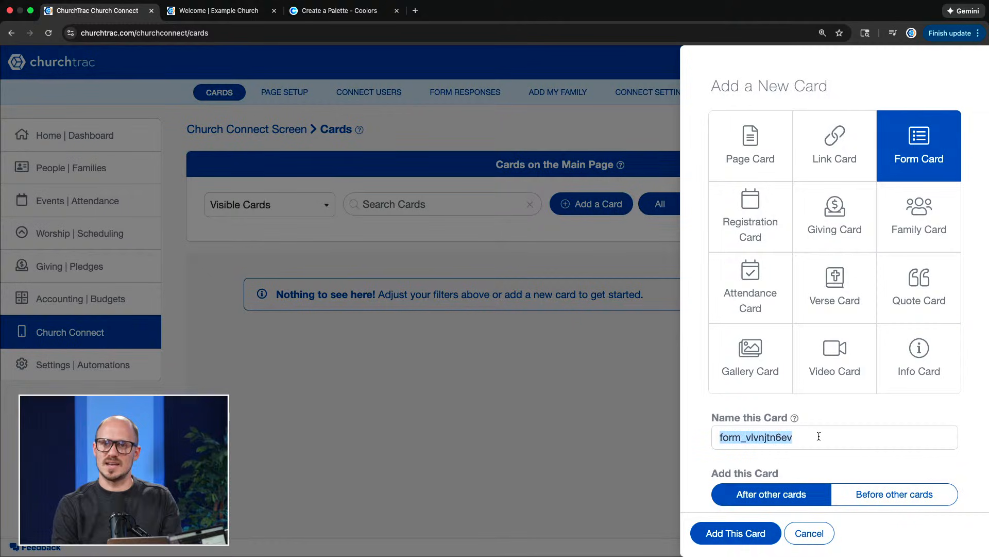
type("Plan a Visit")
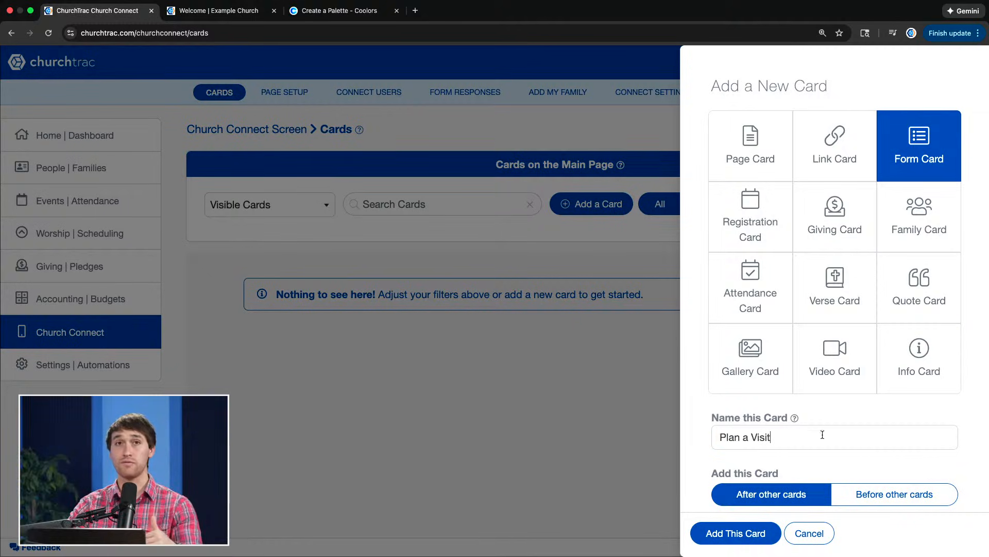
scroll(978, 401, "down", 1)
scroll(978, 401, "down", 3)
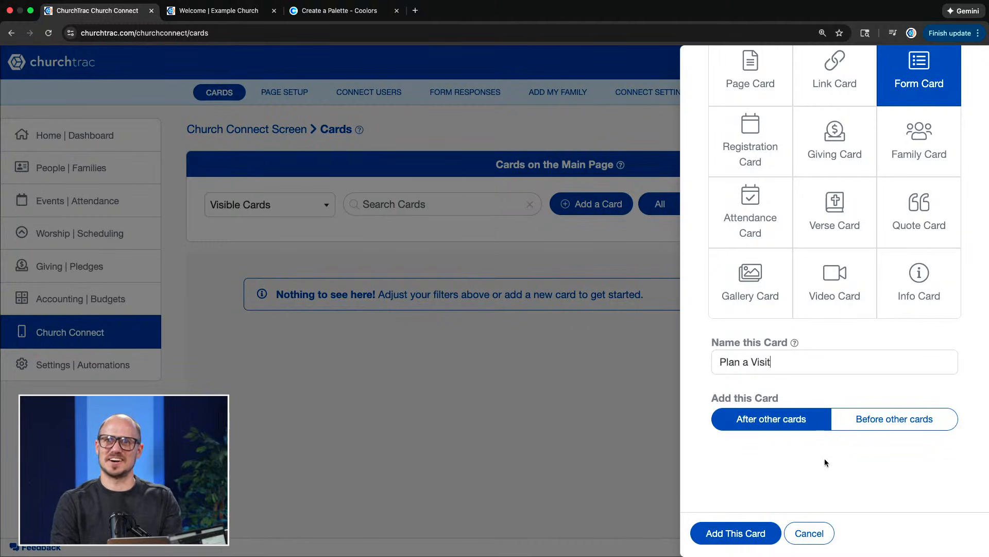
left_click(737, 536)
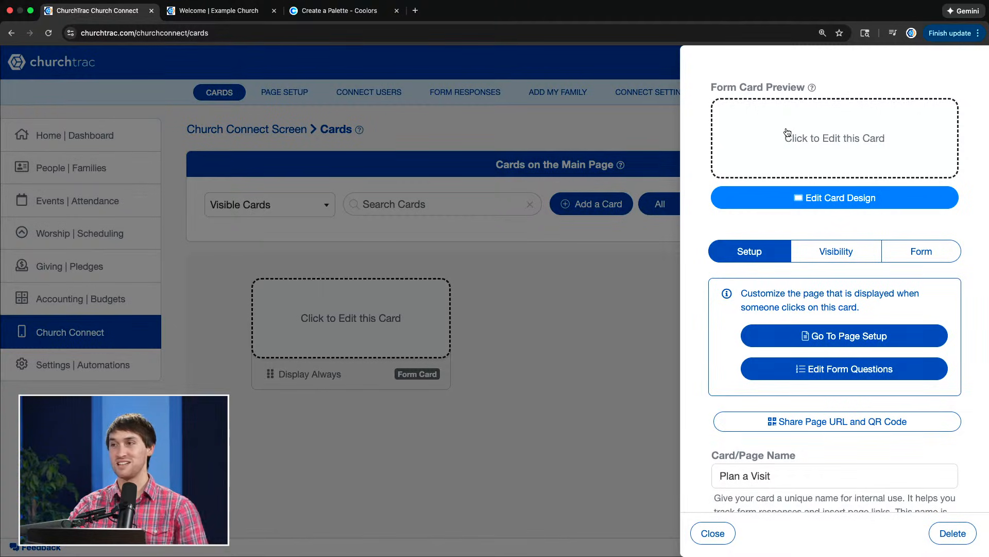
- Upload the green "Plan a Visit" graphic as the form card's image and return to the card setup
left_click(798, 197)
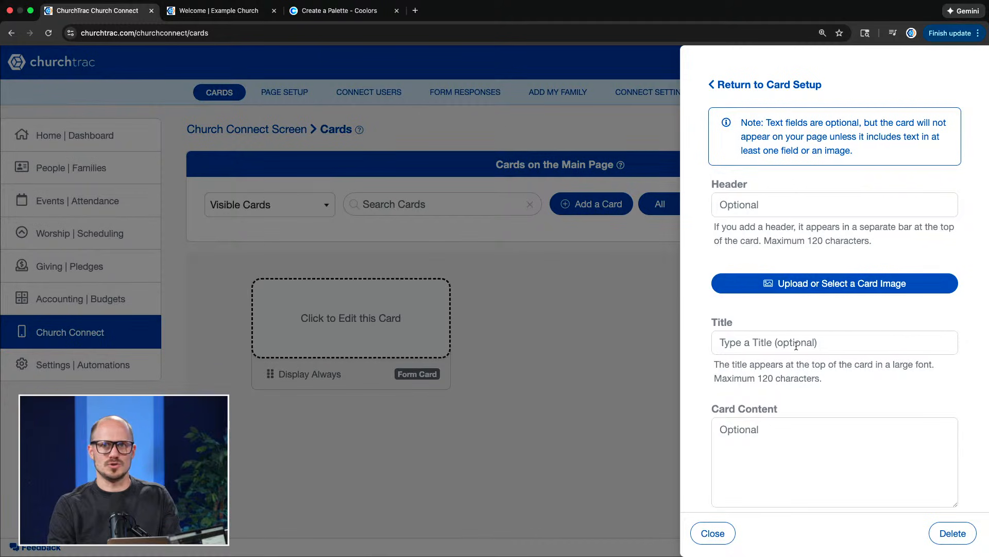
scroll(801, 446, "down", 9)
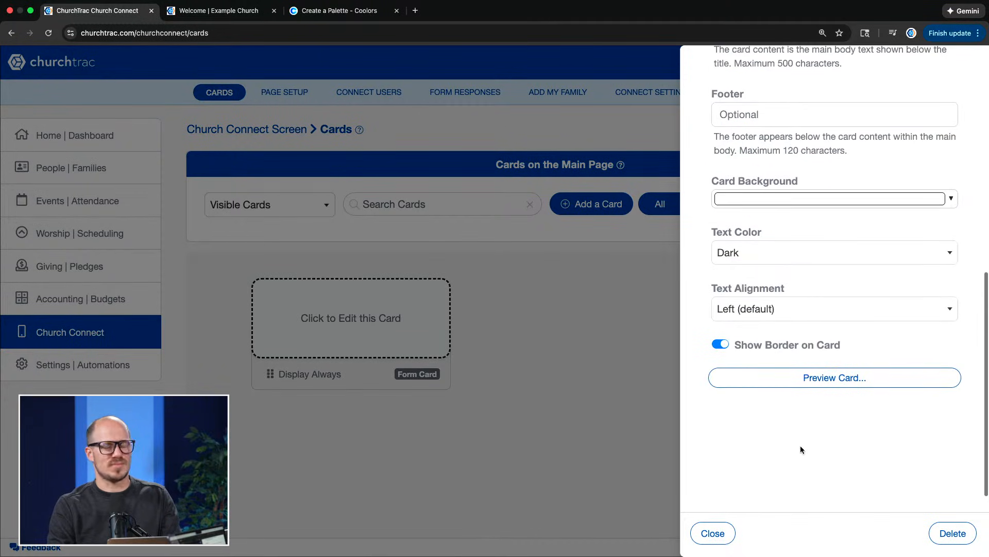
scroll(801, 446, "up", 4)
scroll(801, 448, "up", 5)
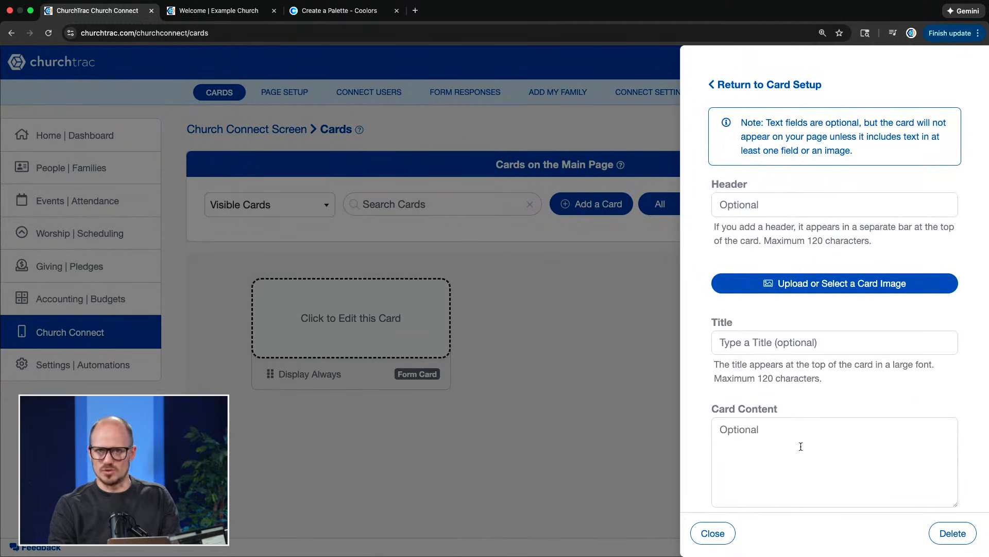
left_click(811, 292)
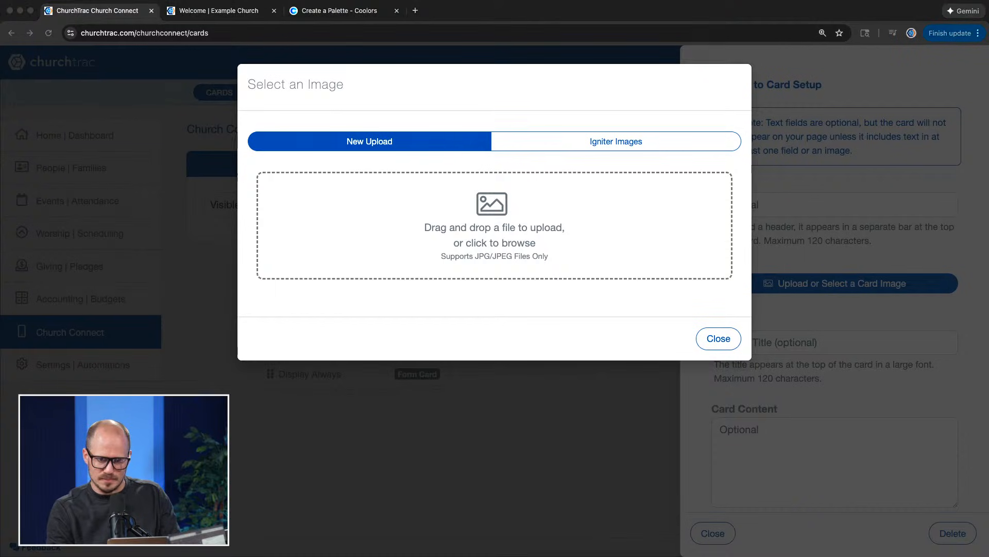
left_click_drag(135, 119, 538, 224)
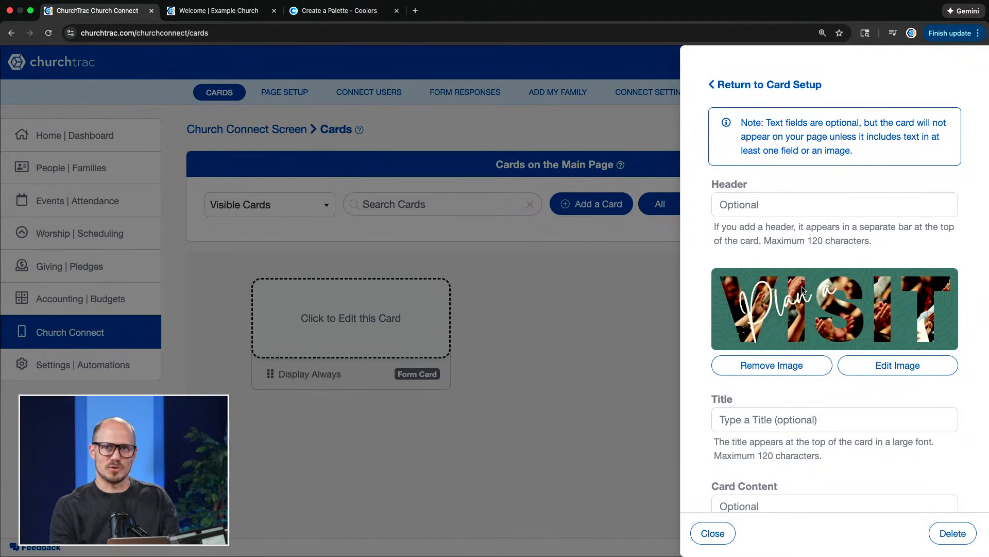
left_click(765, 88)
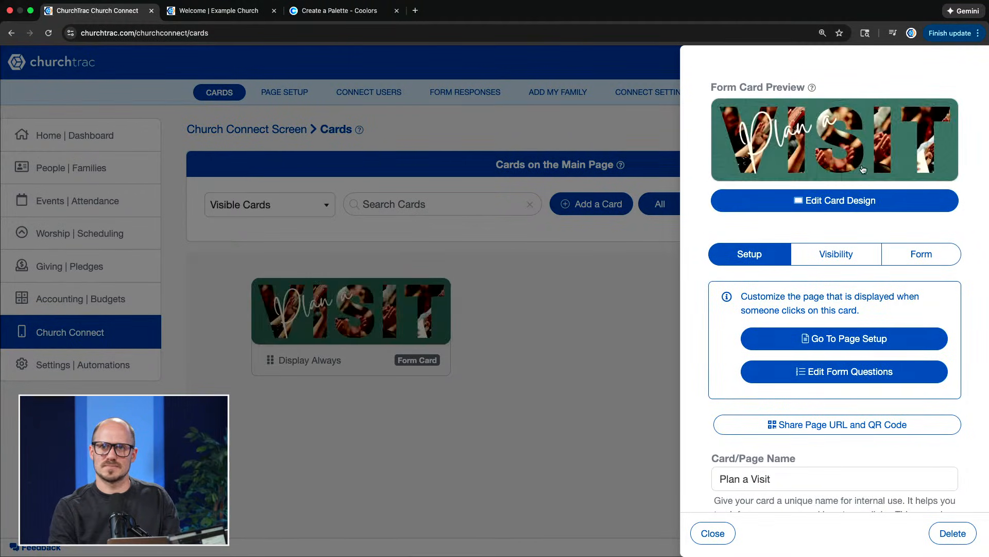
- Add a hero section to the Plan a Visit card's page and upload the open Bible photo as its background image
scroll(840, 217, "down", 1)
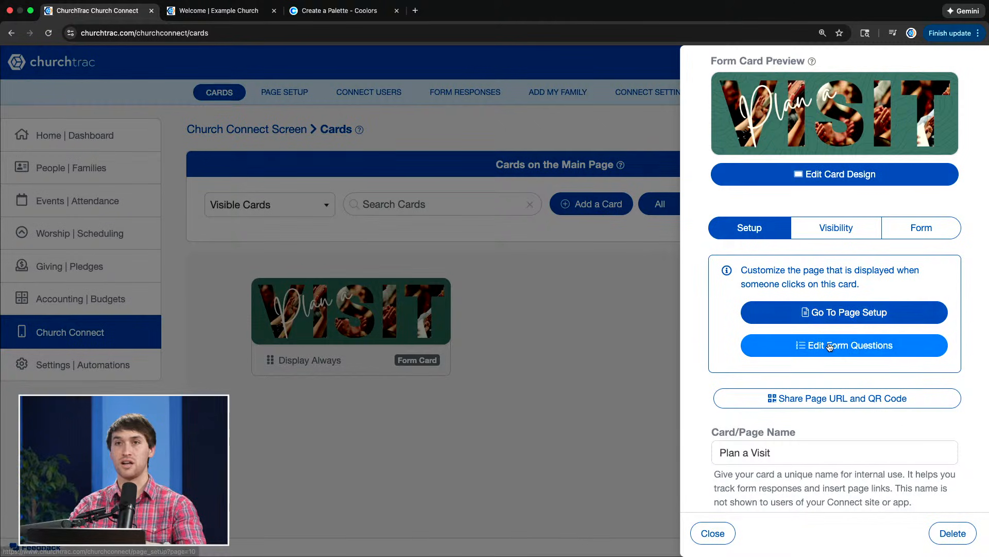
scroll(835, 312, "up", 5)
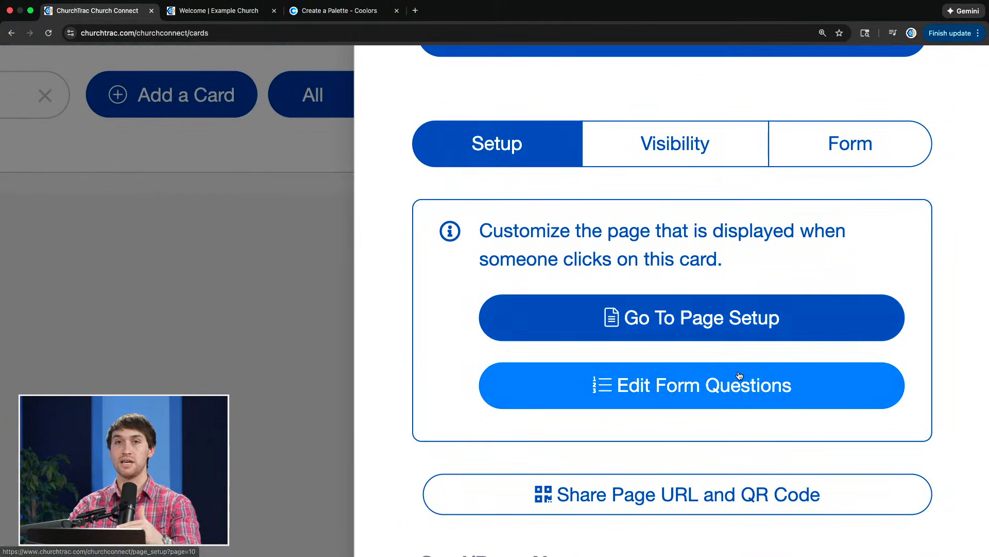
scroll(746, 313, "down", 5)
left_click(799, 312)
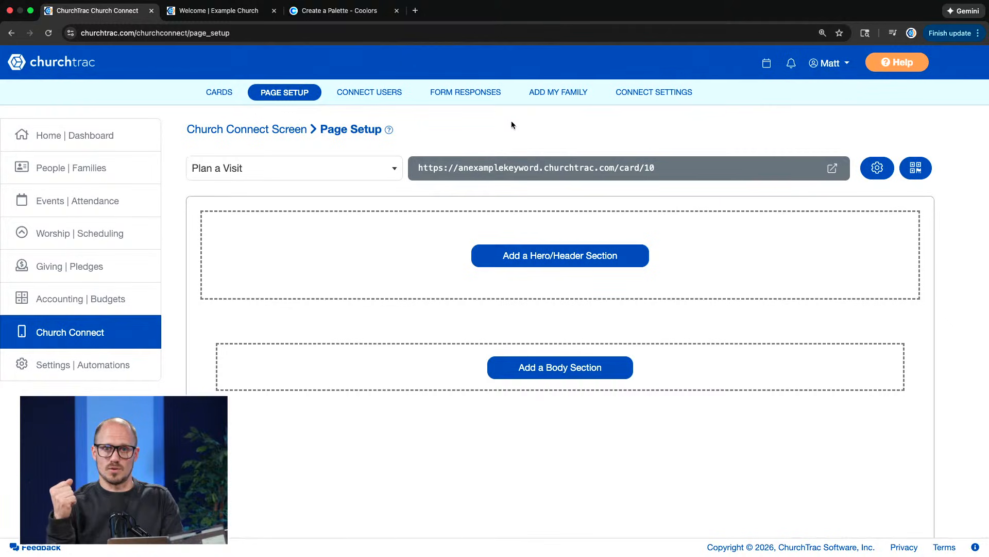
left_click(558, 255)
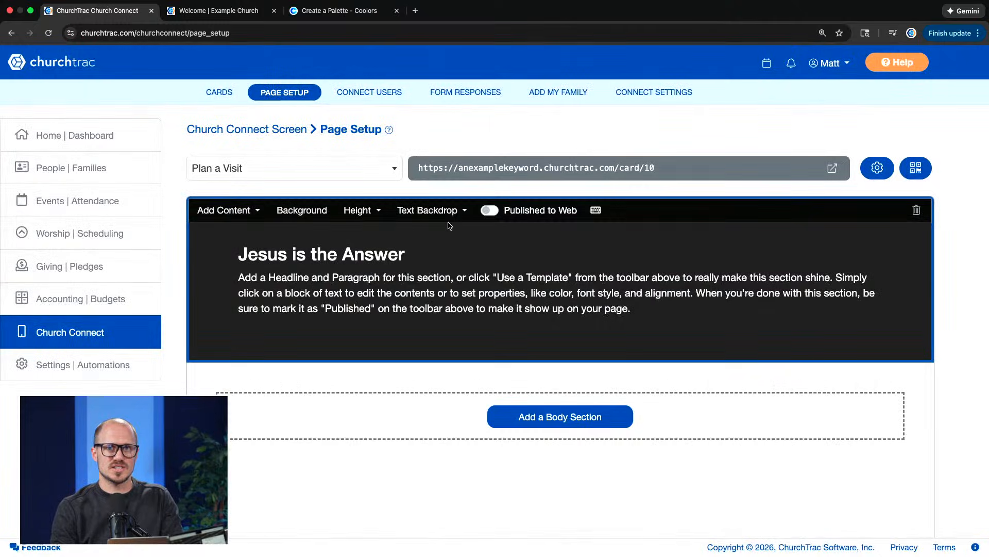
left_click(316, 212)
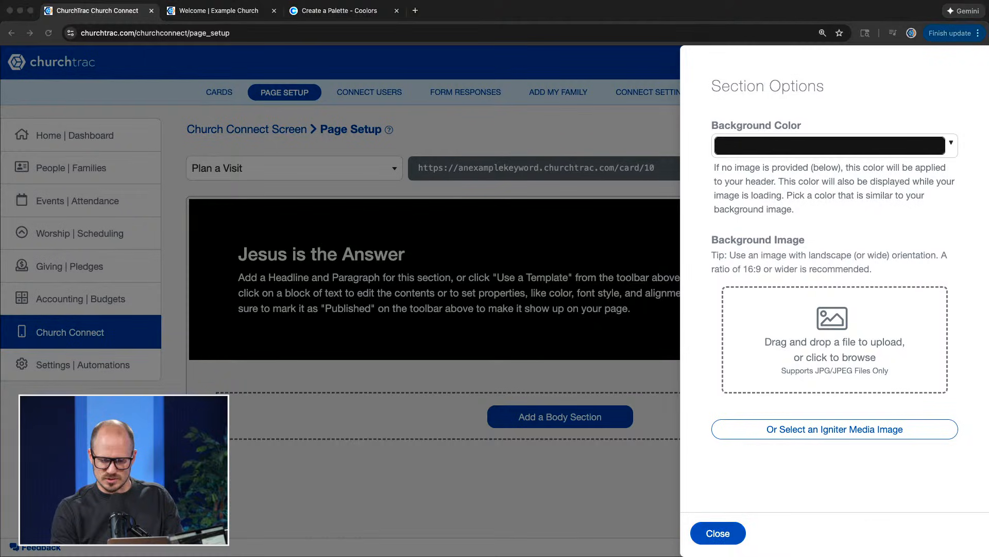
left_click_drag(111, 373, 833, 339)
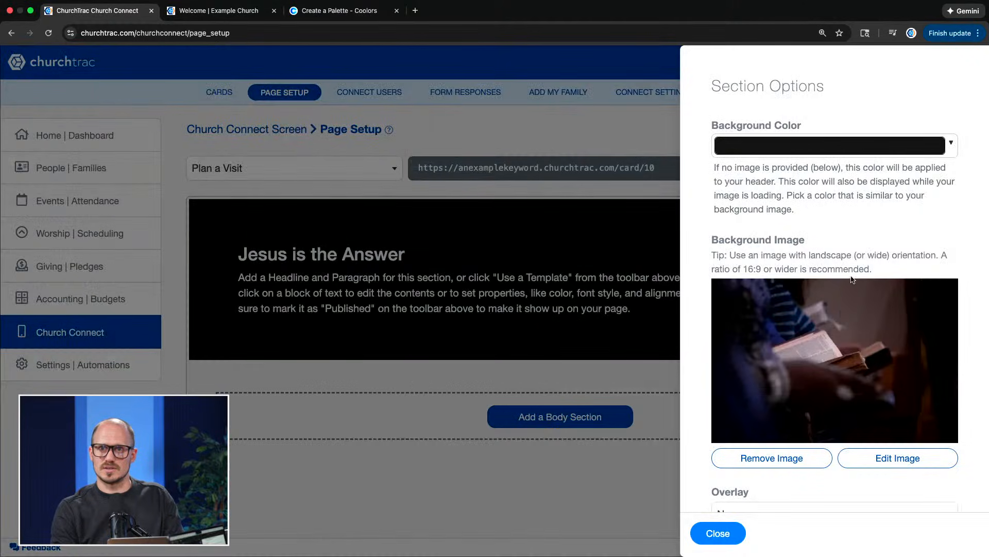
left_click(722, 534)
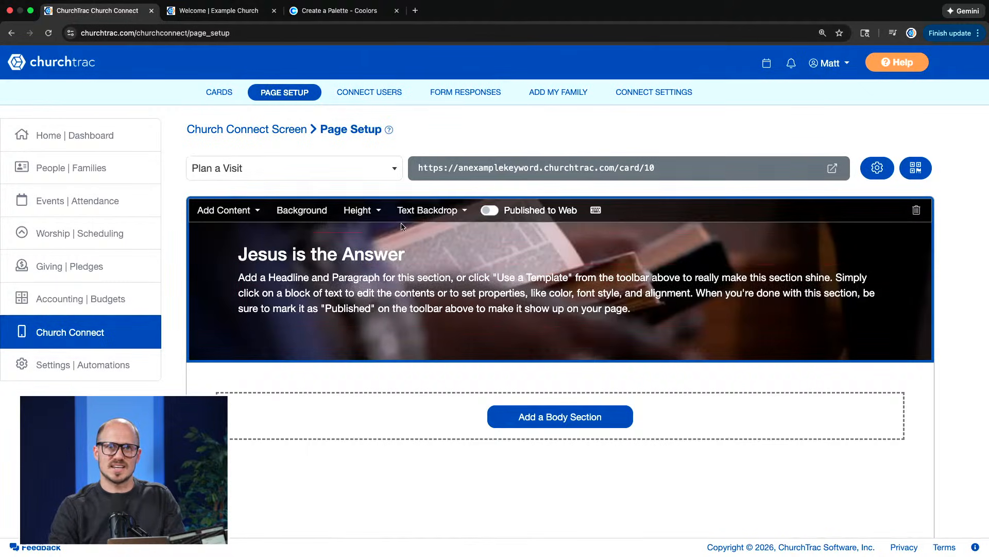
- Replace the hero section's content with the "Welcome to Our Church" template
left_click(241, 213)
left_click(222, 232)
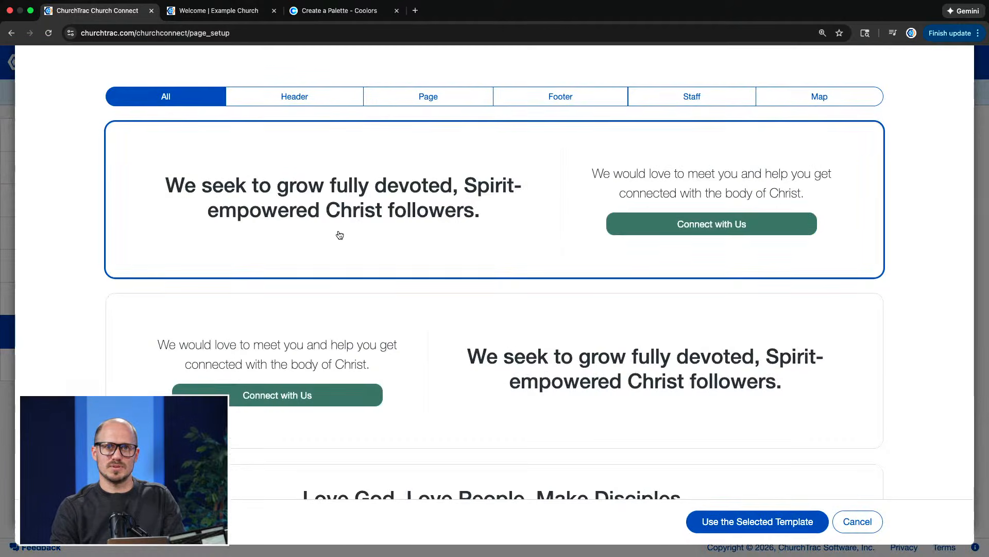
scroll(524, 283, "down", 5)
scroll(524, 283, "down", 6)
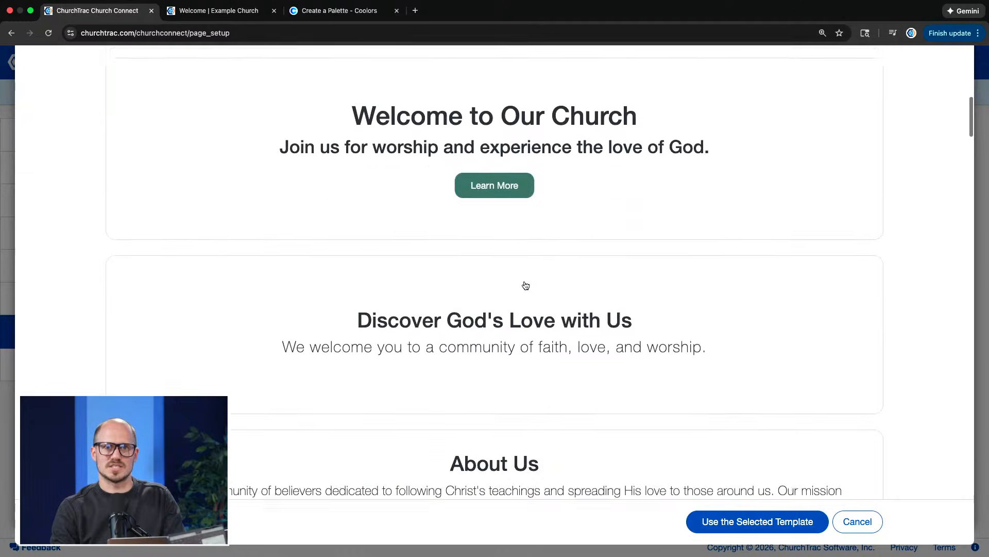
scroll(526, 286, "up", 3)
left_click(510, 269)
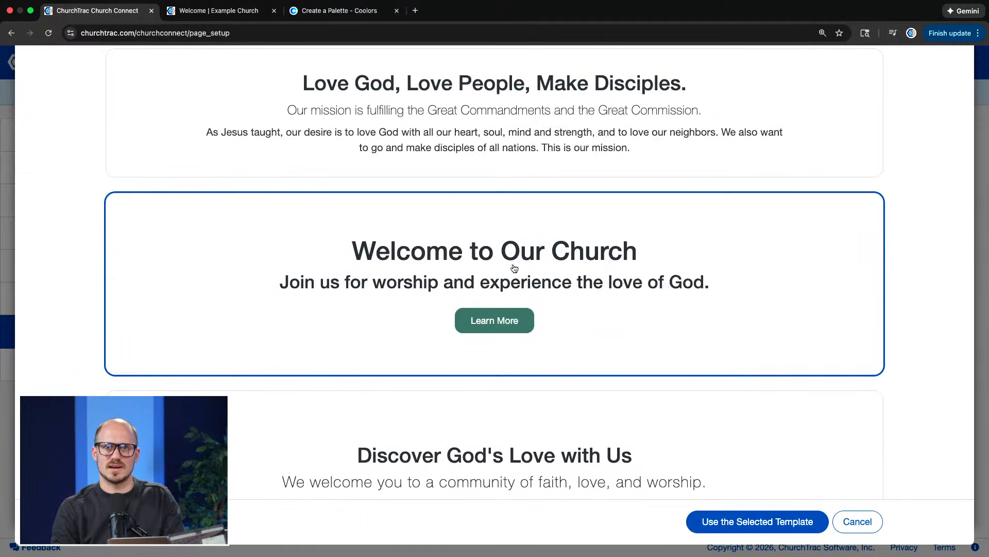
left_click(732, 522)
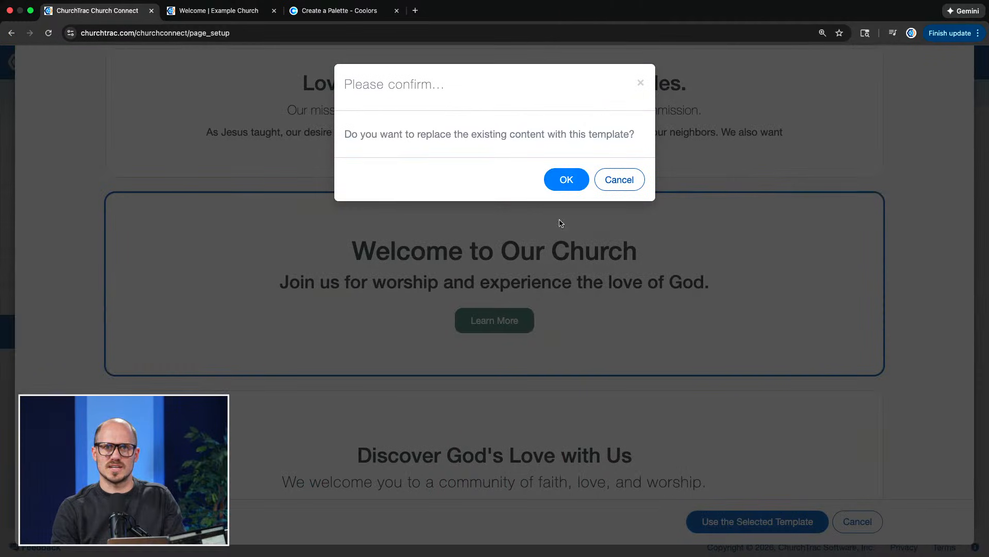
left_click(566, 177)
- Remove the Learn More button and the "Join us for worship" subheading from the hero section
left_click(560, 316)
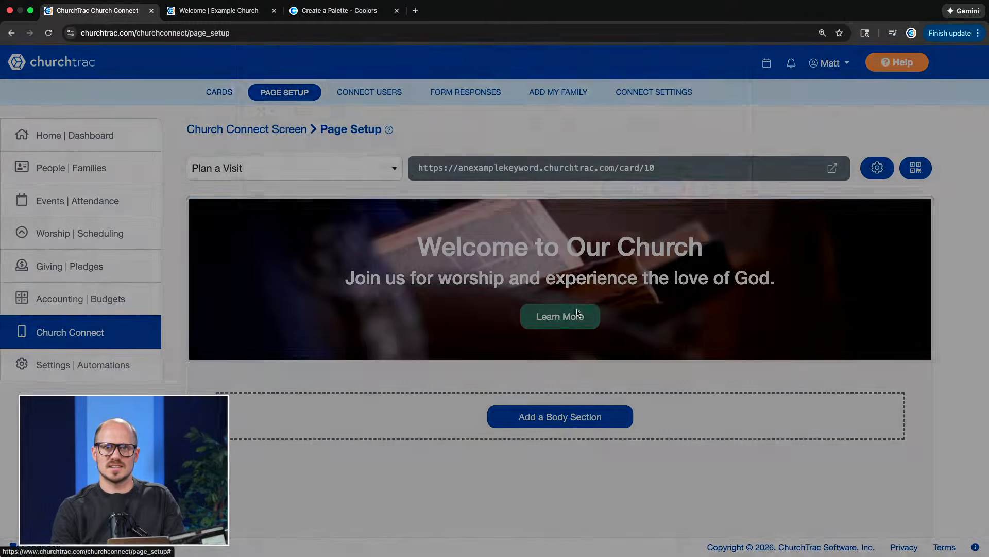
left_click(298, 141)
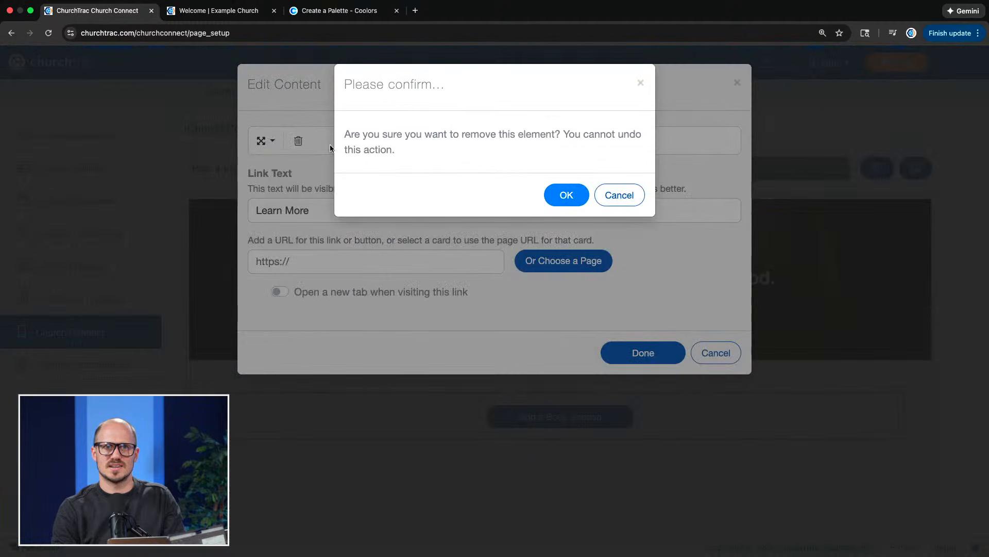
left_click(566, 194)
left_click(525, 309)
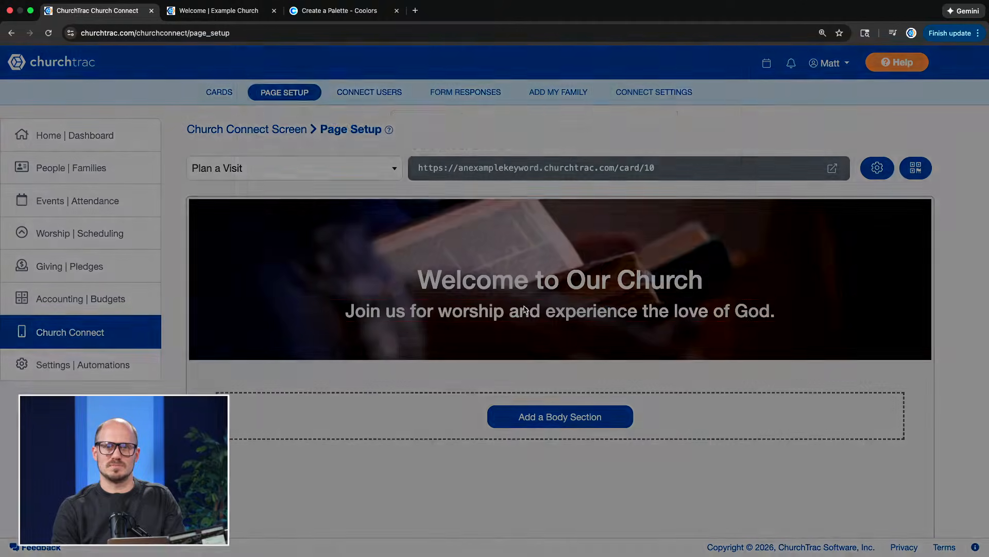
left_click(669, 140)
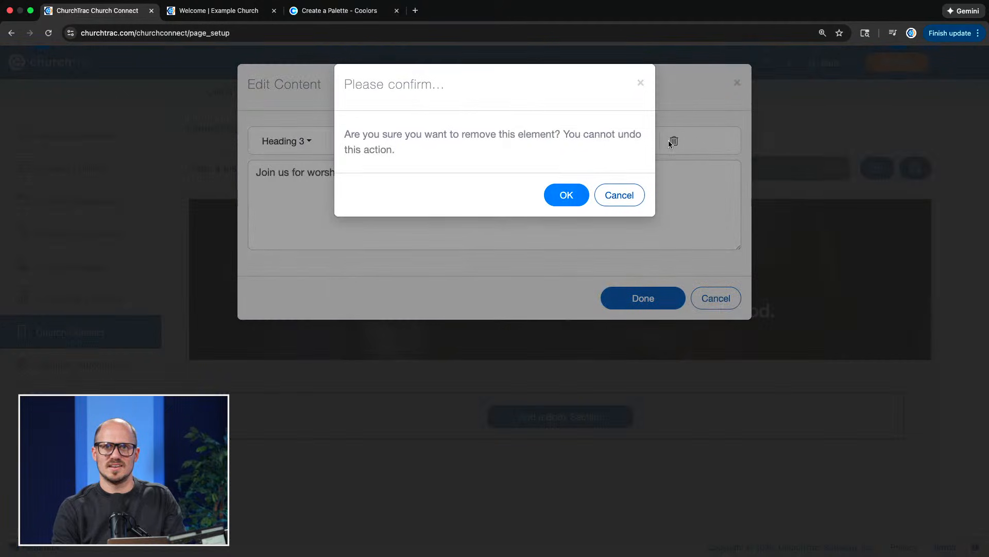
left_click(565, 193)
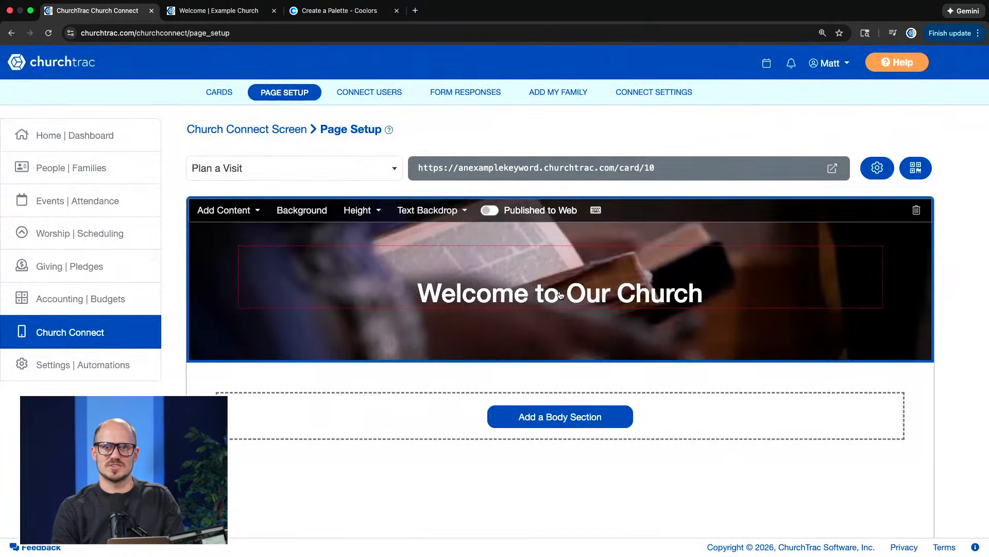
- Change the hero heading to "Welcome to Your New Church Home"
left_click(557, 289)
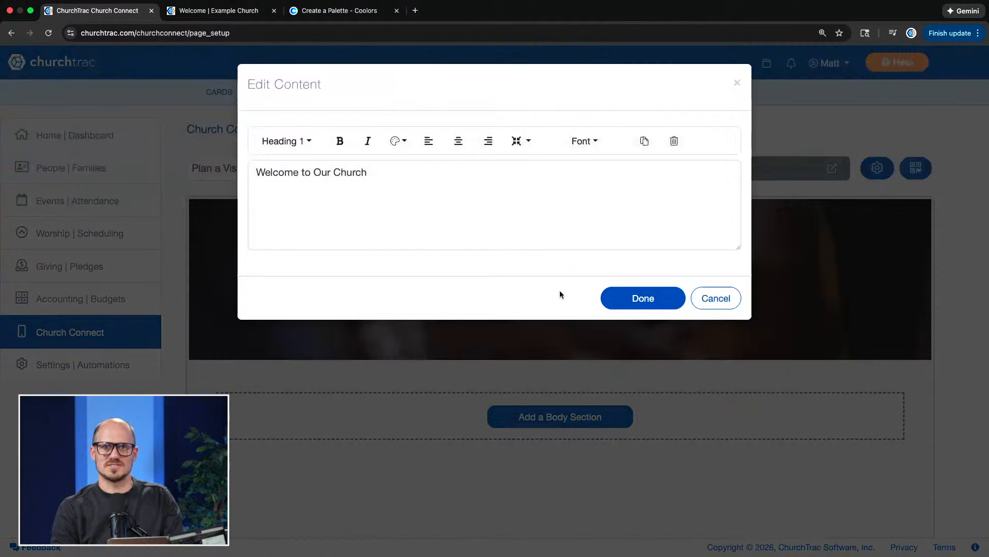
double_click(322, 171)
type("Your")
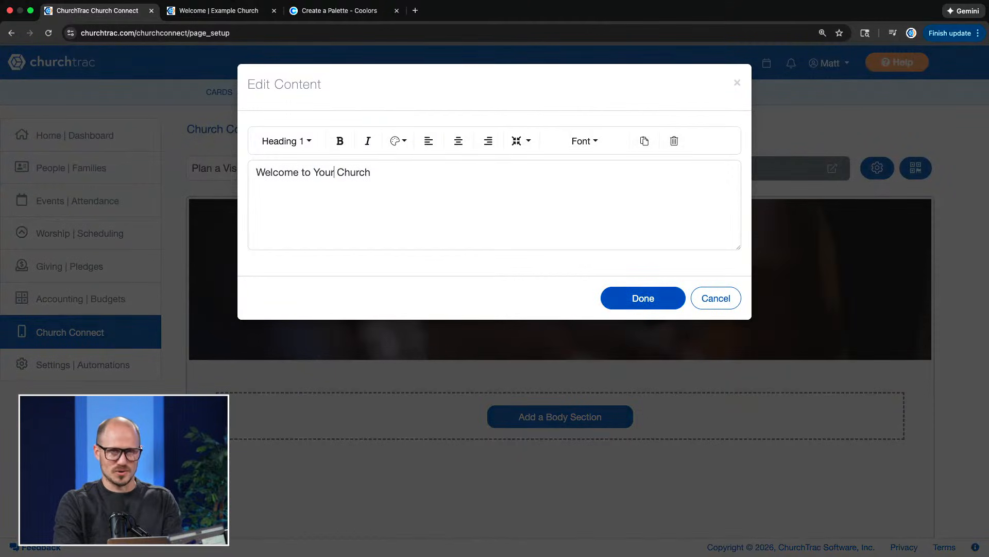
type(" New")
left_click(408, 179)
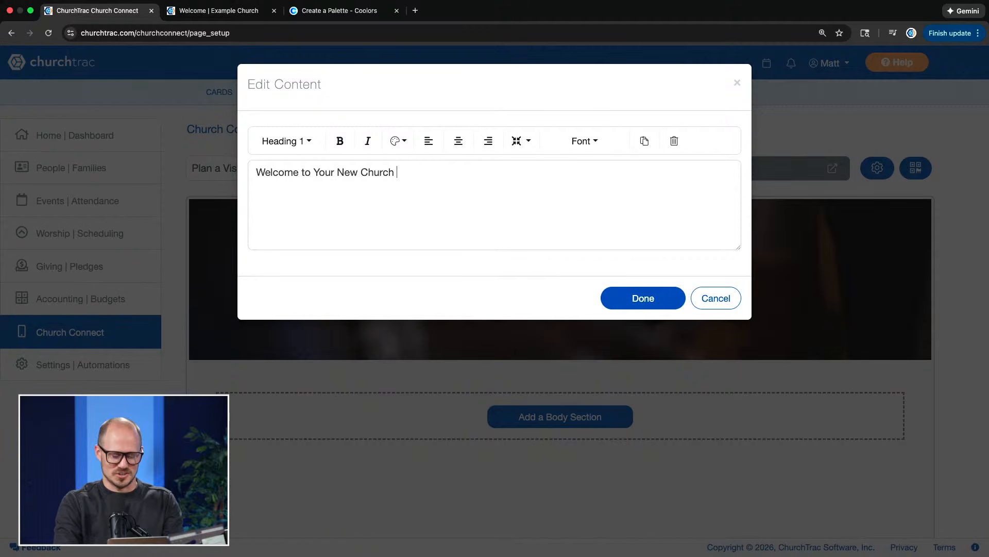
type("Home")
left_click(630, 295)
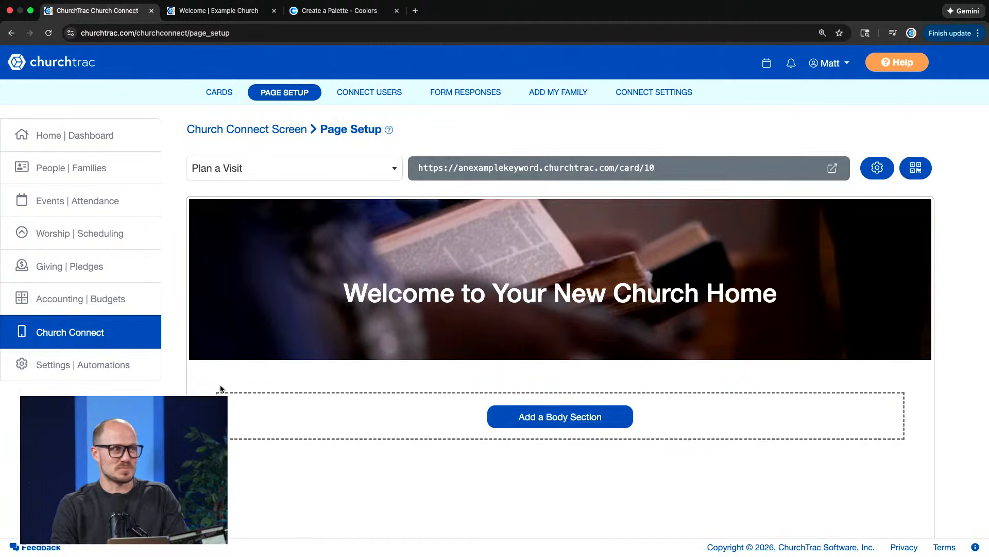
- Add a body section below the hero on the Plan a Visit page
mouse_move(207, 351)
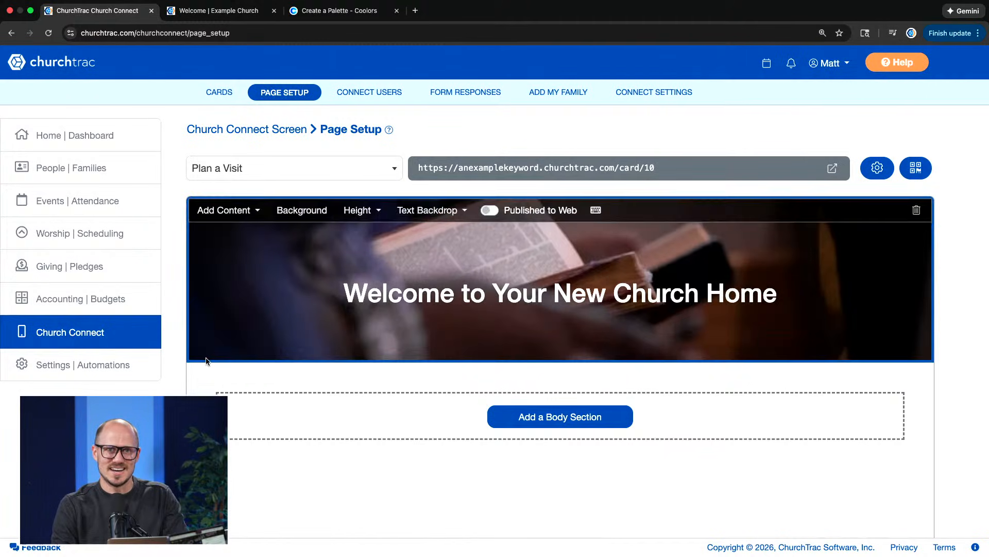
scroll(251, 322, "down", 3)
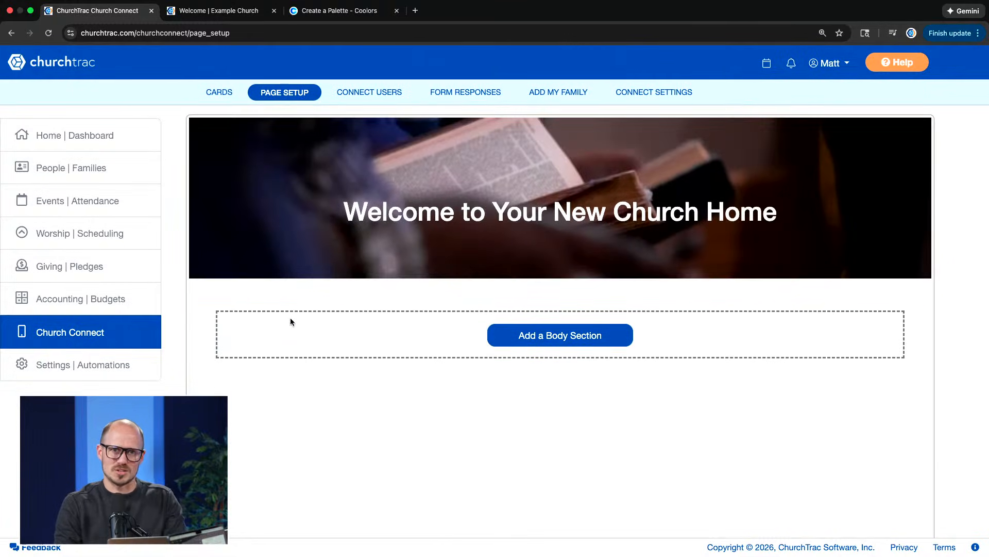
left_click(546, 335)
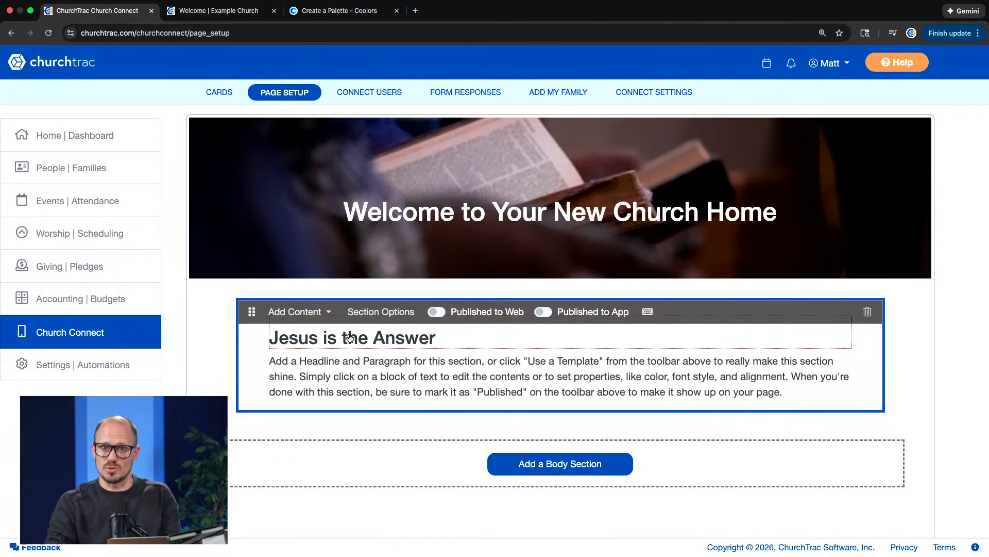
- Open the form questions of the Plan a Visit card and enable the Name and Email fields
scroll(334, 289, "up", 3)
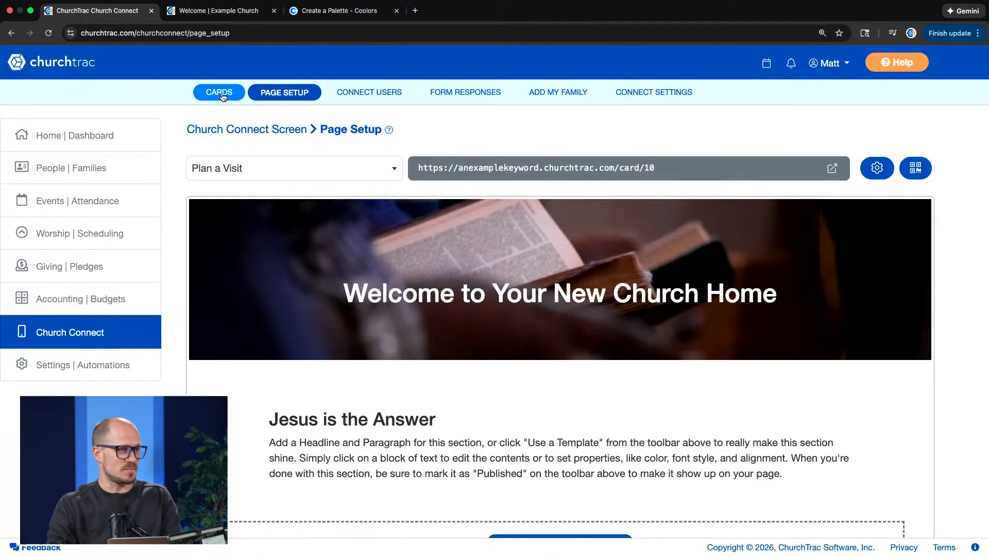
left_click(223, 95)
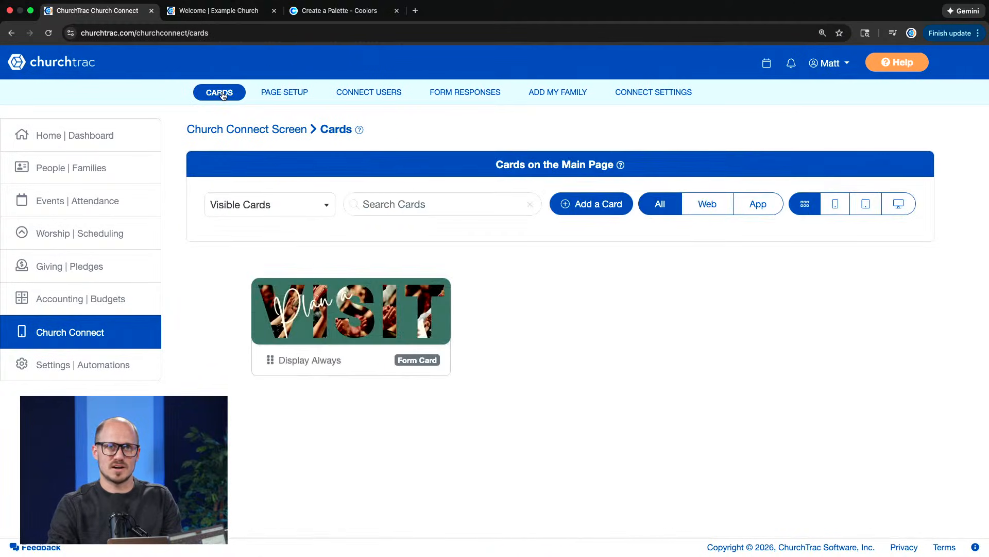
left_click(357, 349)
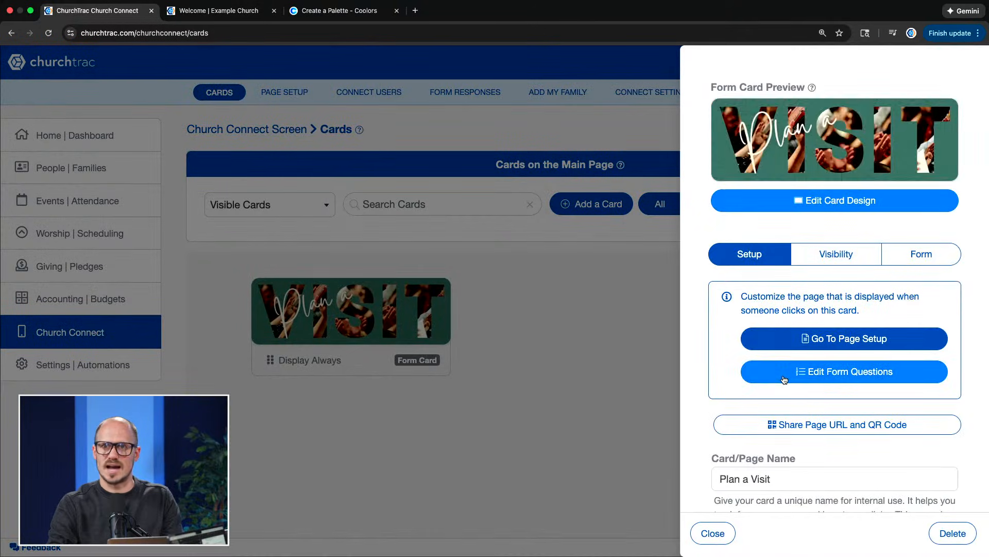
left_click(858, 377)
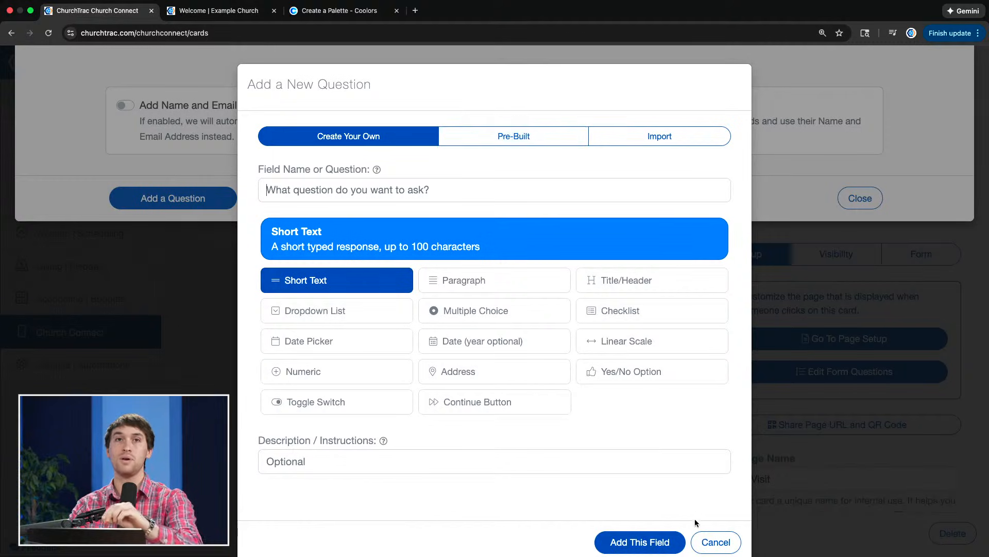
left_click(702, 539)
left_click(125, 105)
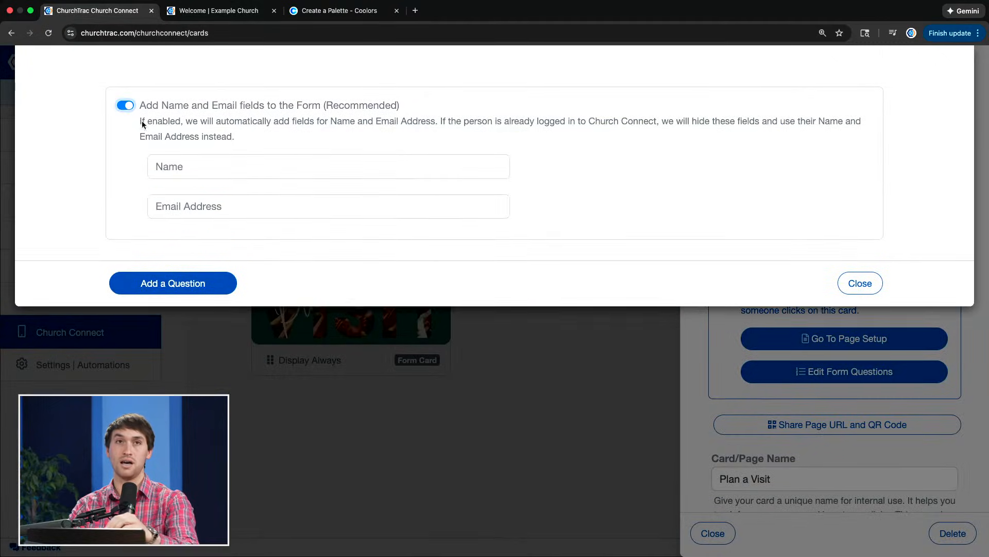
- Add the pre-built Prayer Requests field to the Plan a Visit form and close the card's settings
left_click(157, 283)
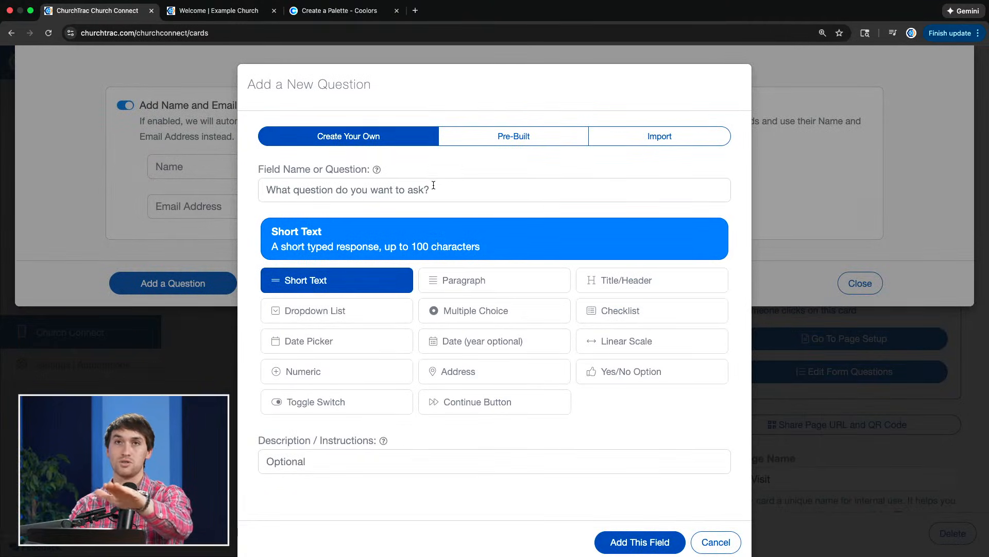
left_click(506, 135)
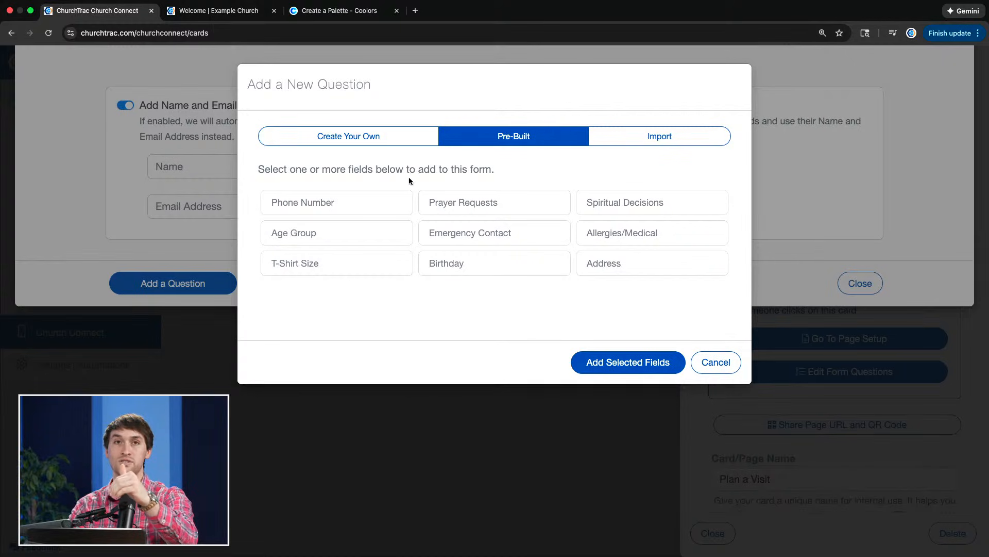
left_click(470, 203)
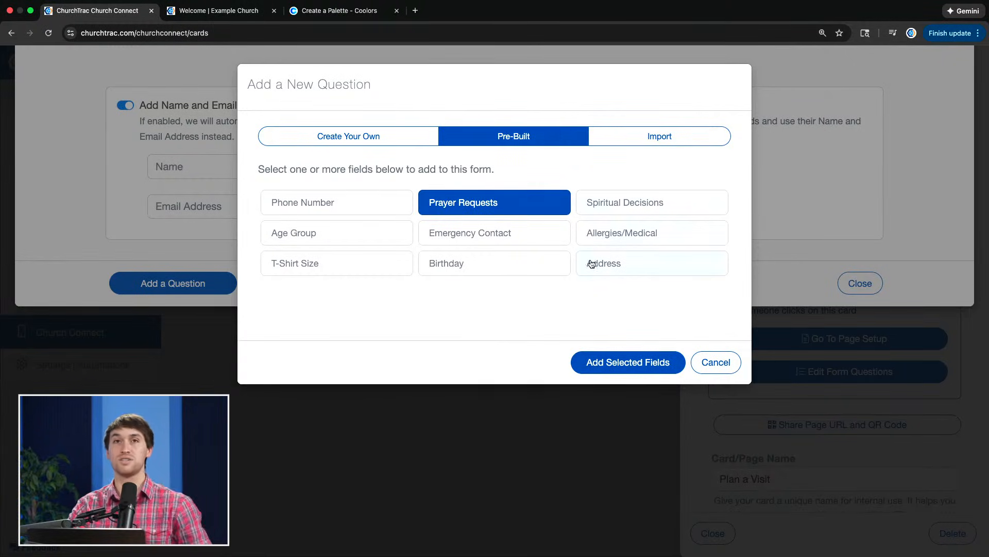
left_click(629, 372)
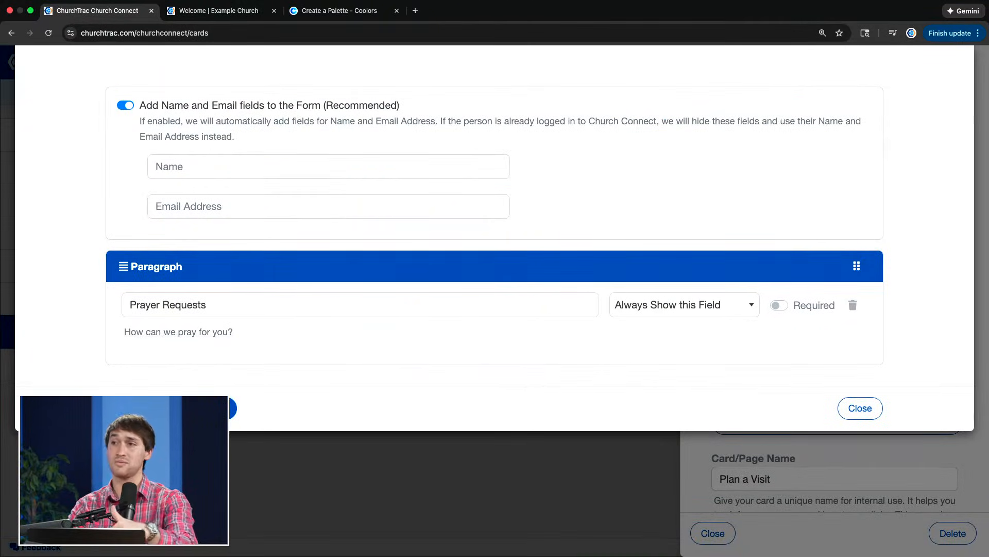
left_click(232, 408)
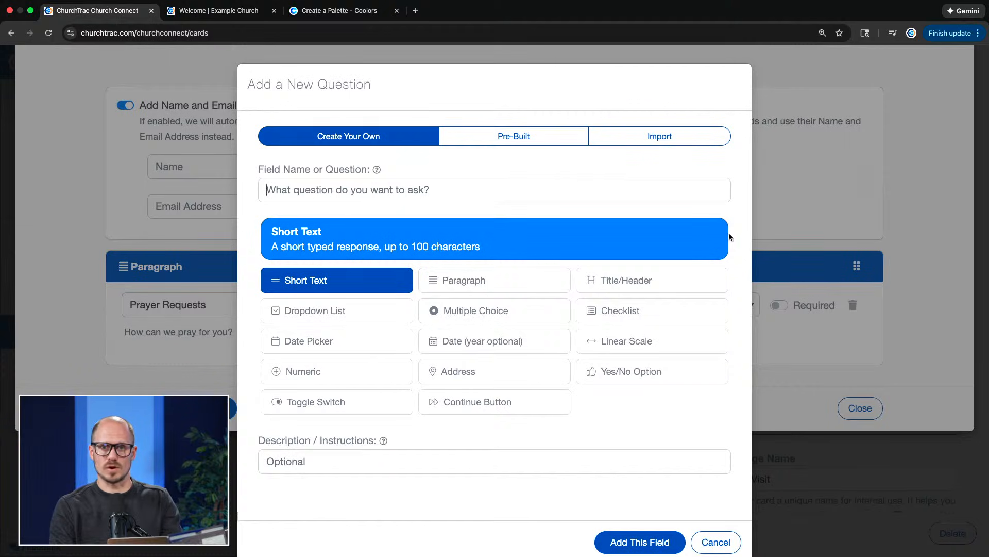
left_click(714, 543)
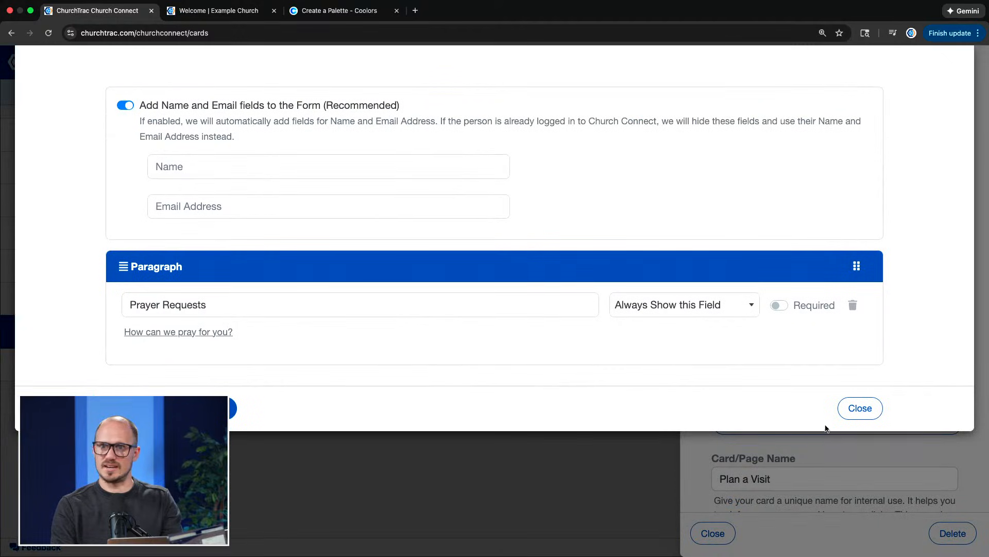
left_click(859, 408)
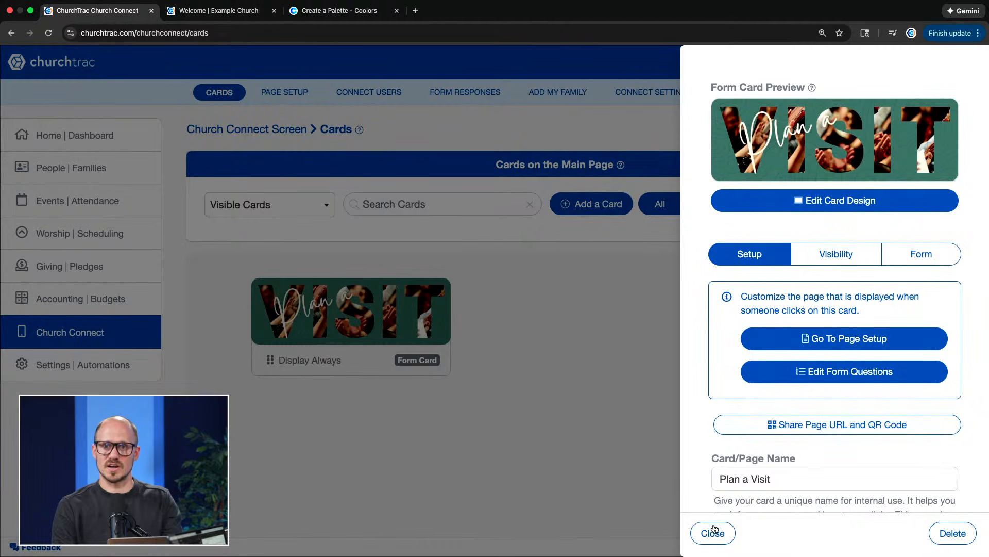
left_click(714, 531)
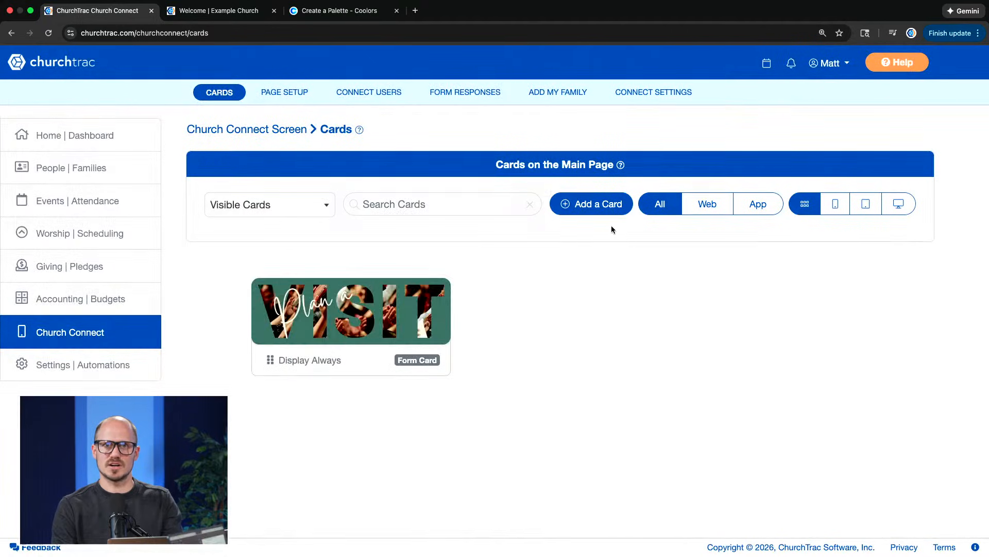
- Add a Giving Card named "Giving" after the other cards and delete it again
left_click(598, 211)
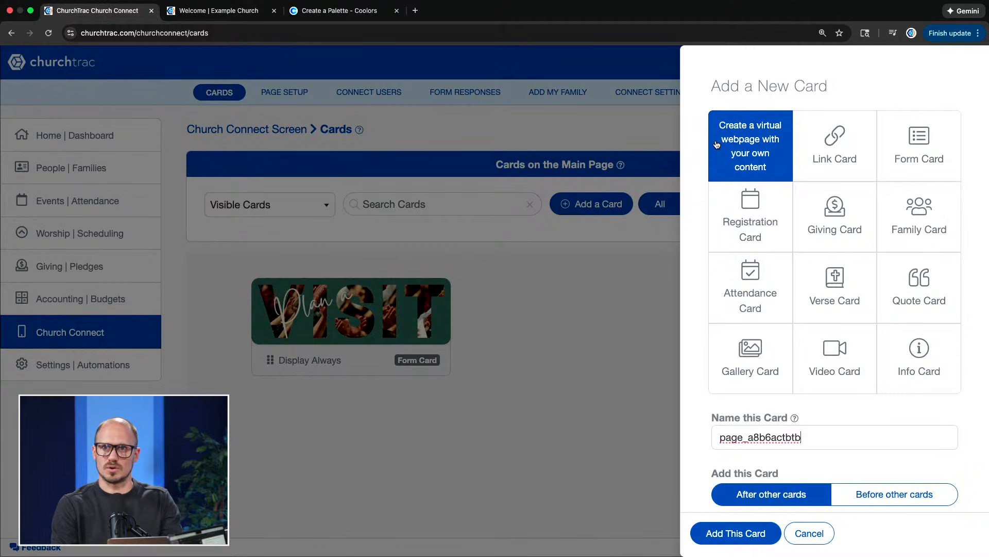
left_click(816, 211)
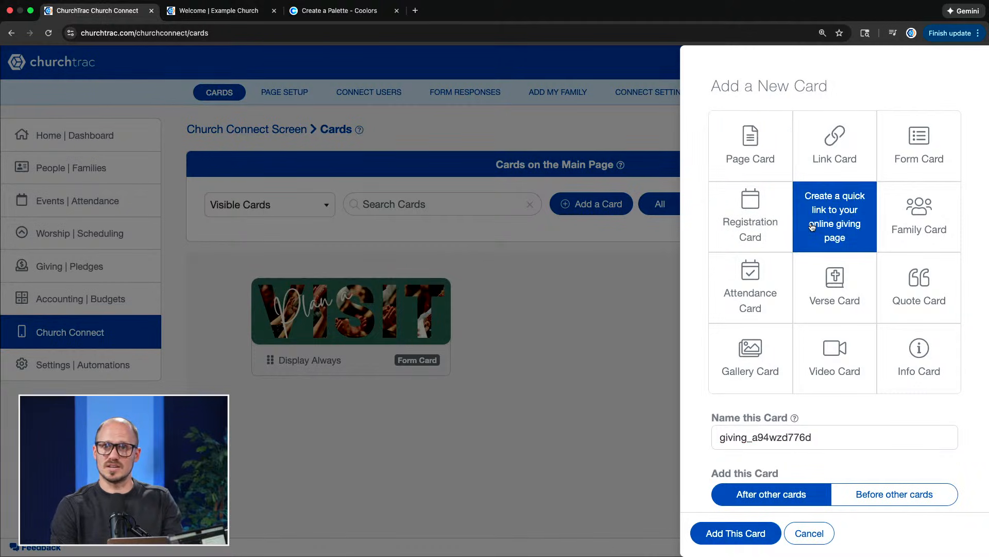
double_click(834, 436)
type("Giving")
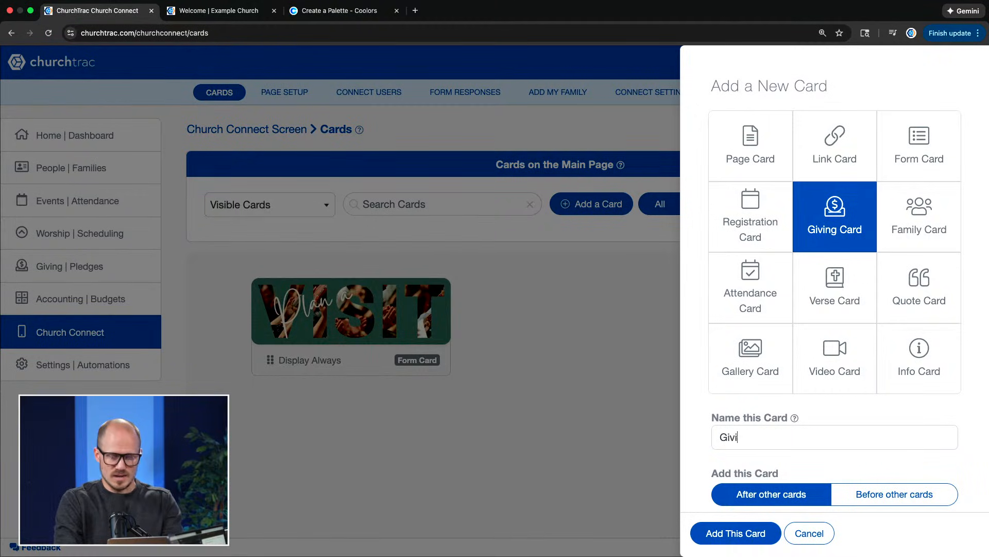
left_click(752, 540)
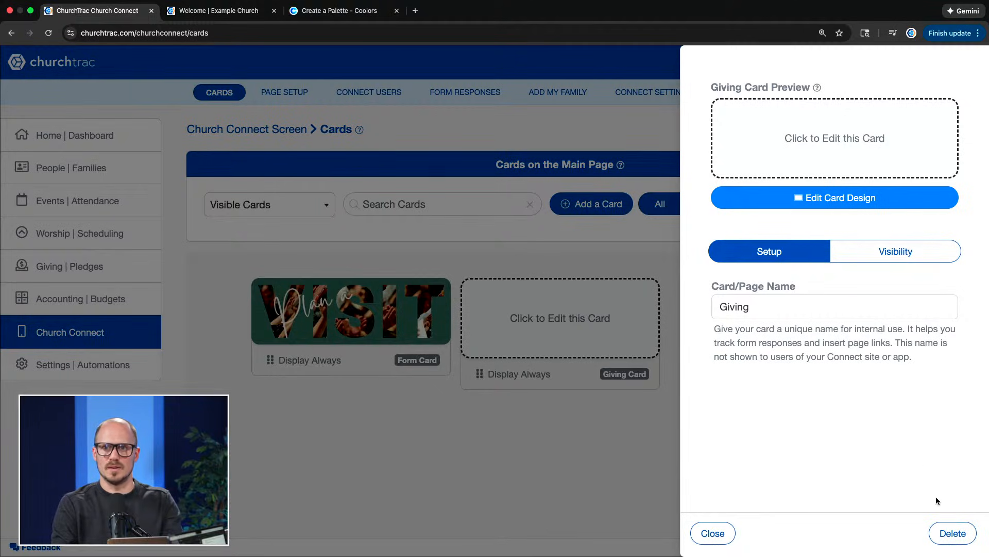
left_click(953, 533)
left_click(567, 194)
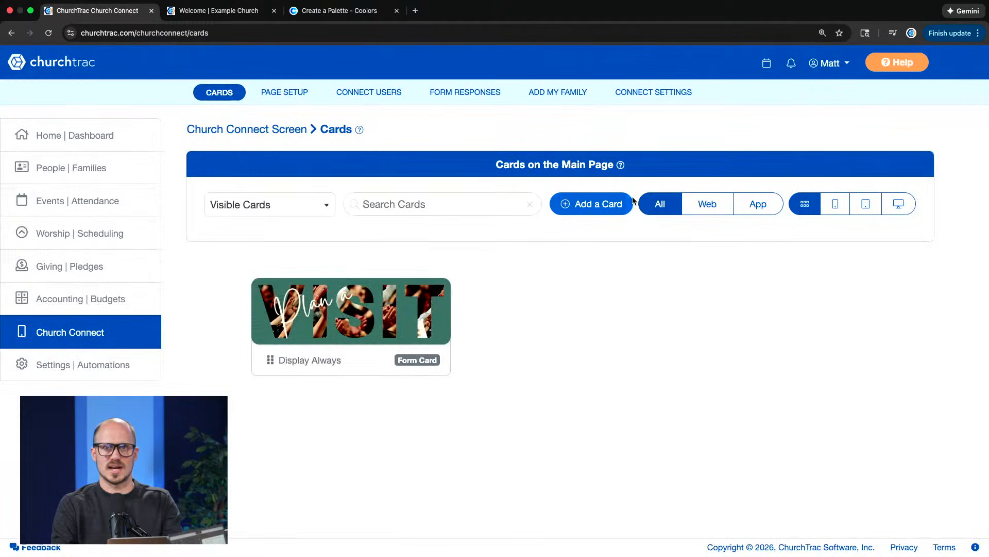
left_click(598, 205)
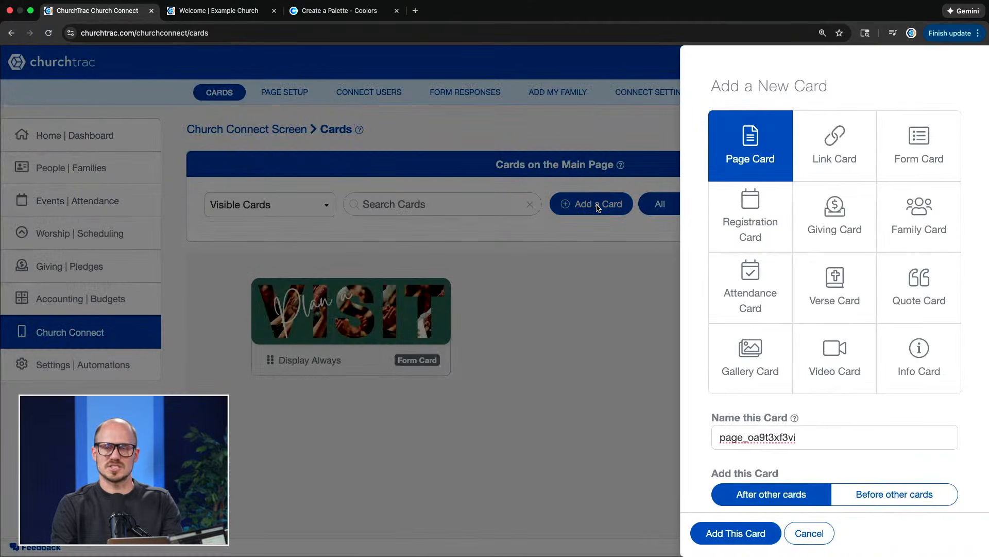
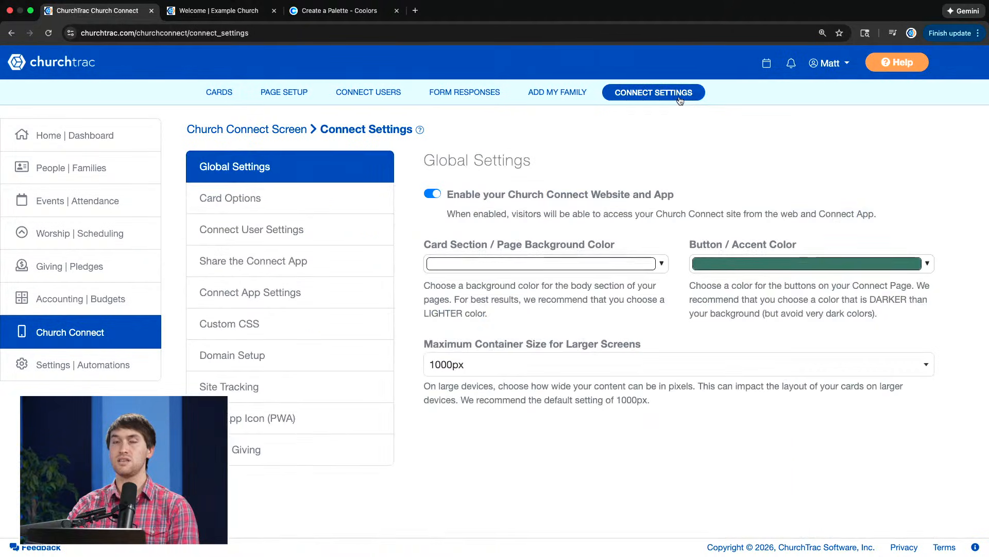
- Review the Custom CSS, Share the Connect App and Domain Setup settings, along with the feedback form
left_click(308, 323)
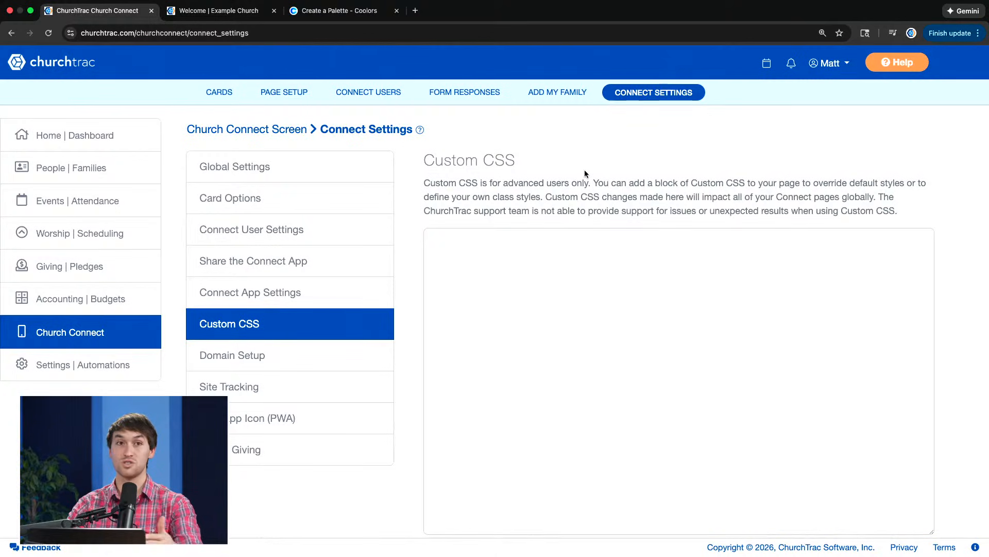
left_click(306, 261)
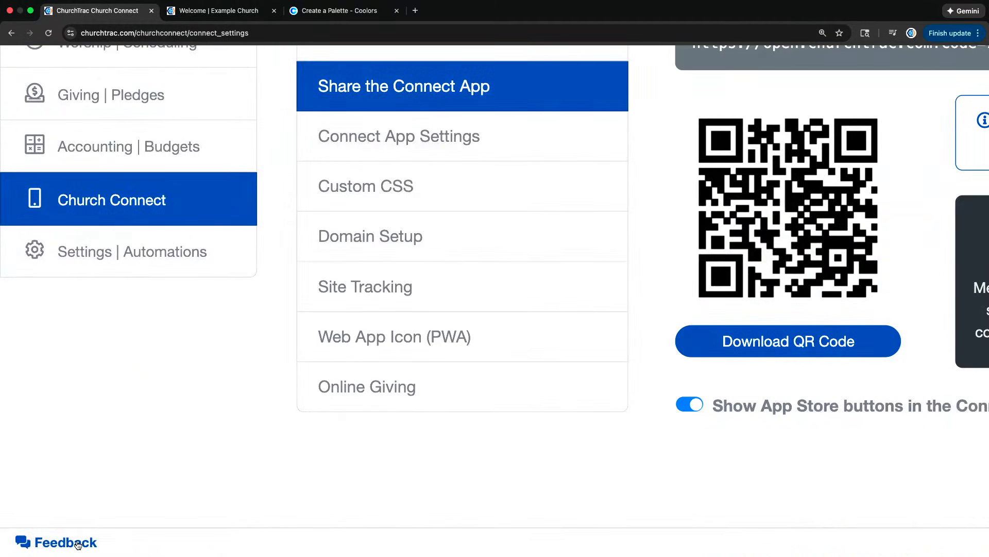
left_click(78, 545)
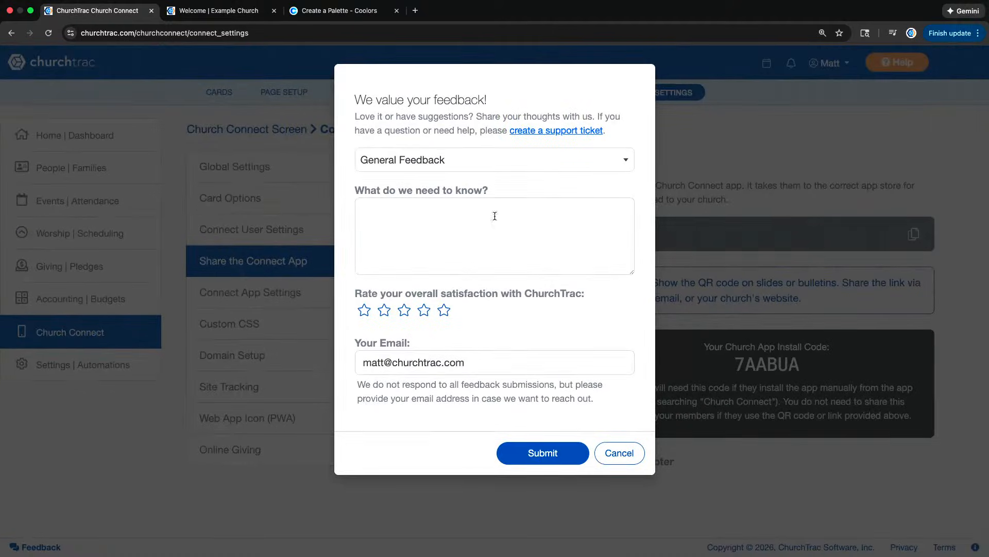
left_click(619, 454)
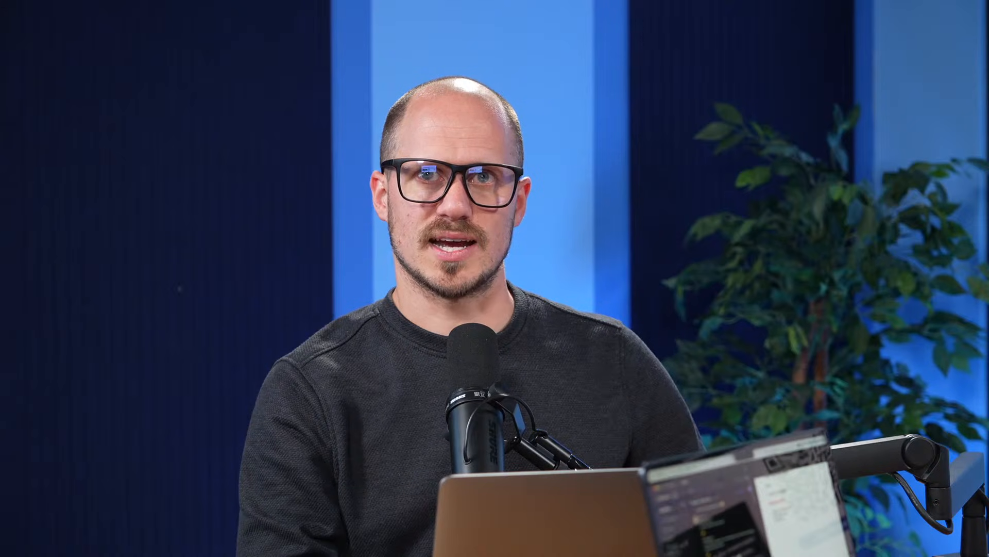
left_click(252, 355)
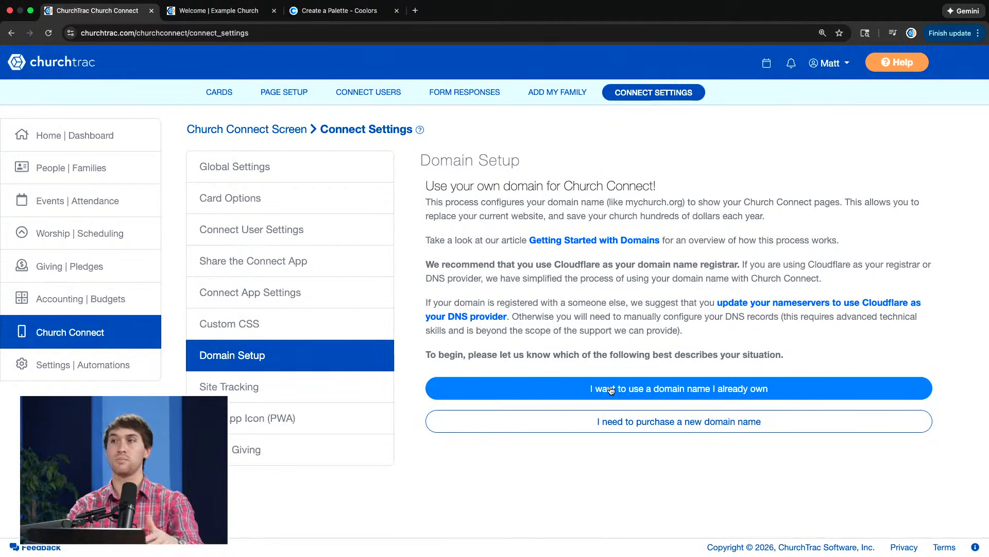
- Add a "Plan a Visit" link to the main page's navigation bar, pointing to the Plan a Visit card page (/card/10)
left_click(284, 93)
triple_click(574, 175)
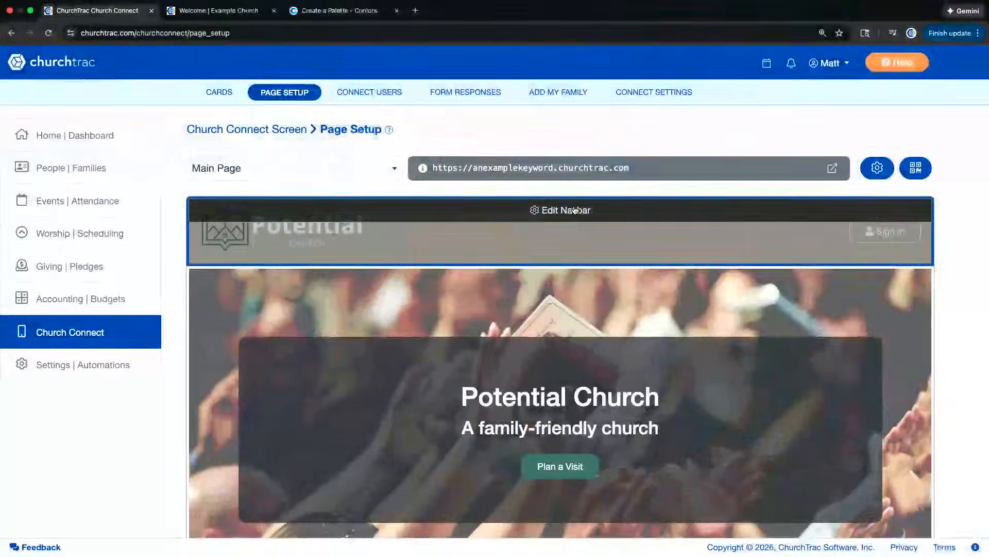
left_click(576, 210)
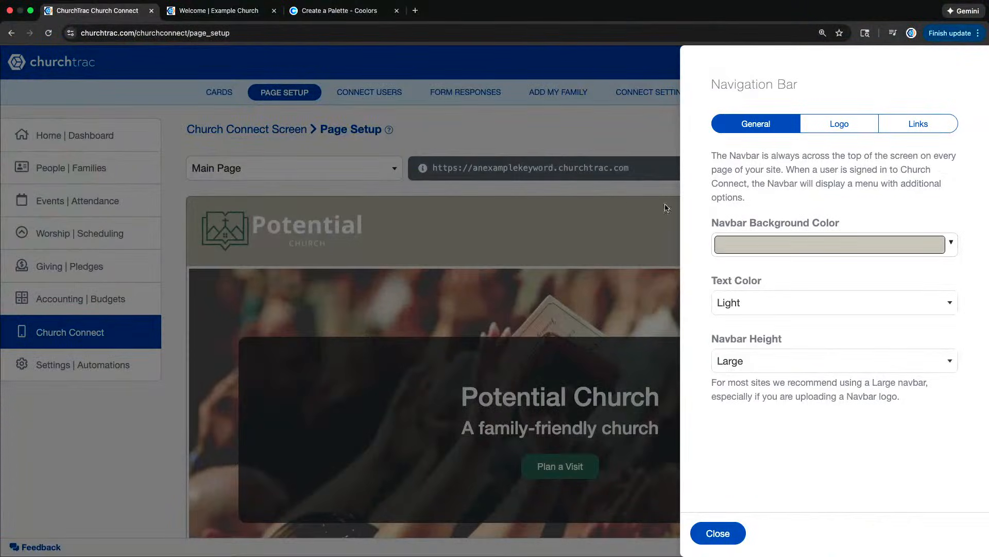
left_click(922, 123)
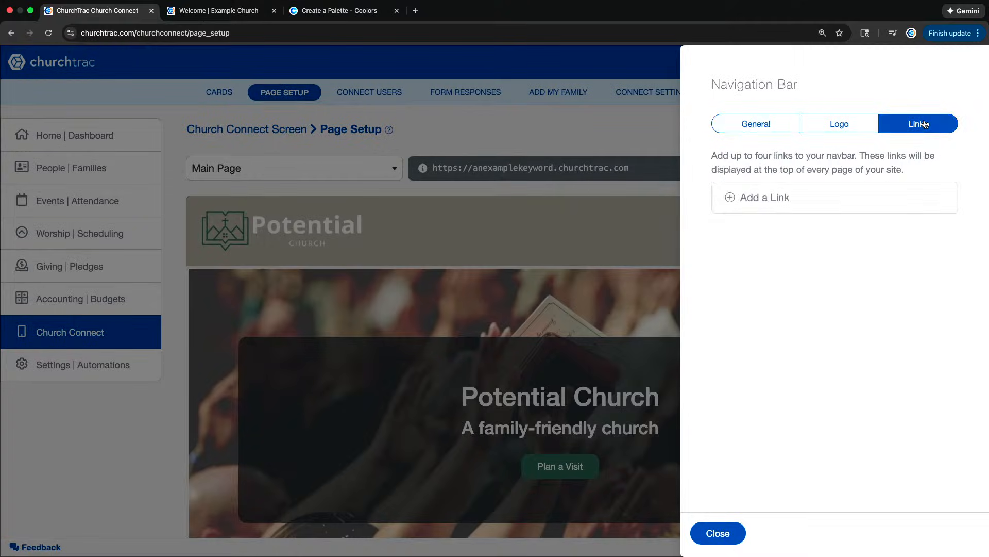
left_click(797, 194)
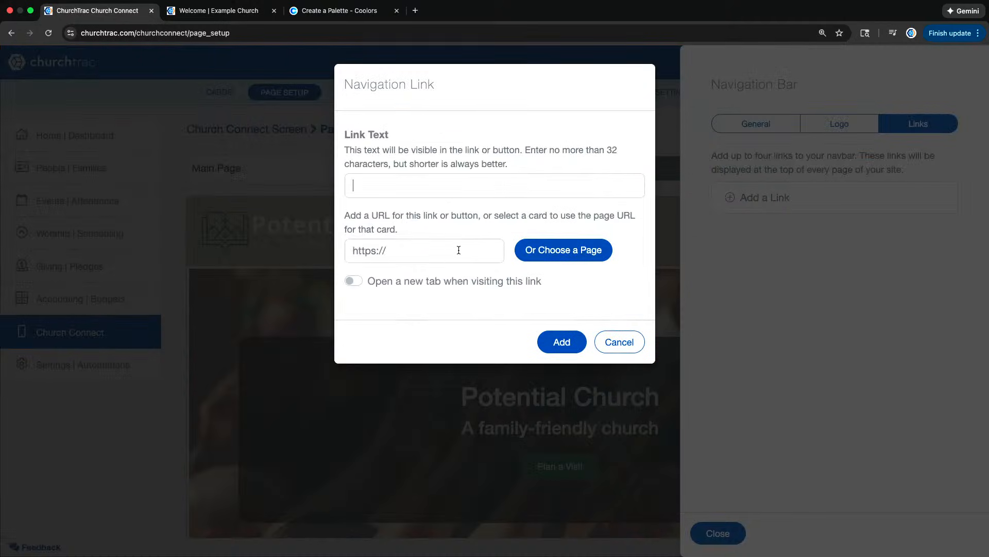
left_click(563, 250)
left_click(377, 152)
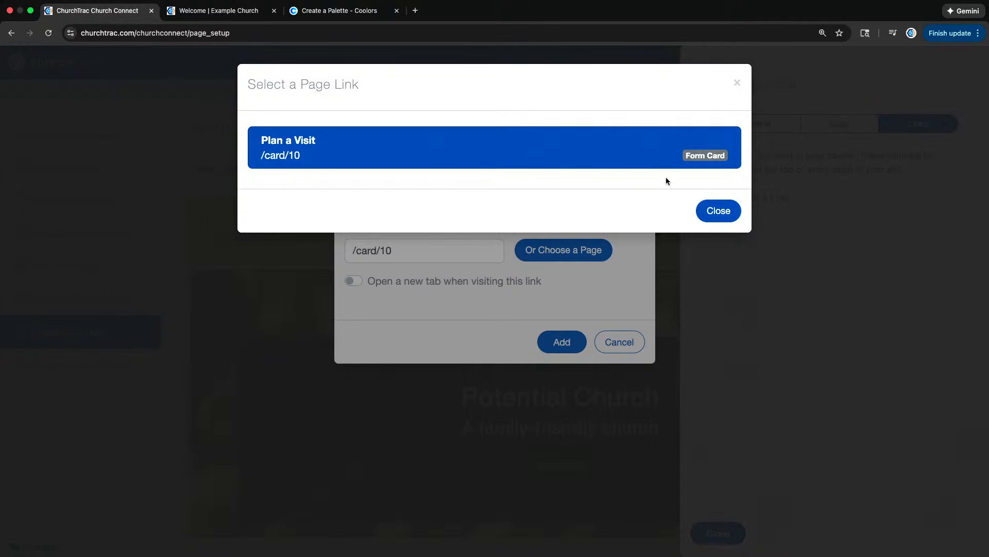
left_click(718, 211)
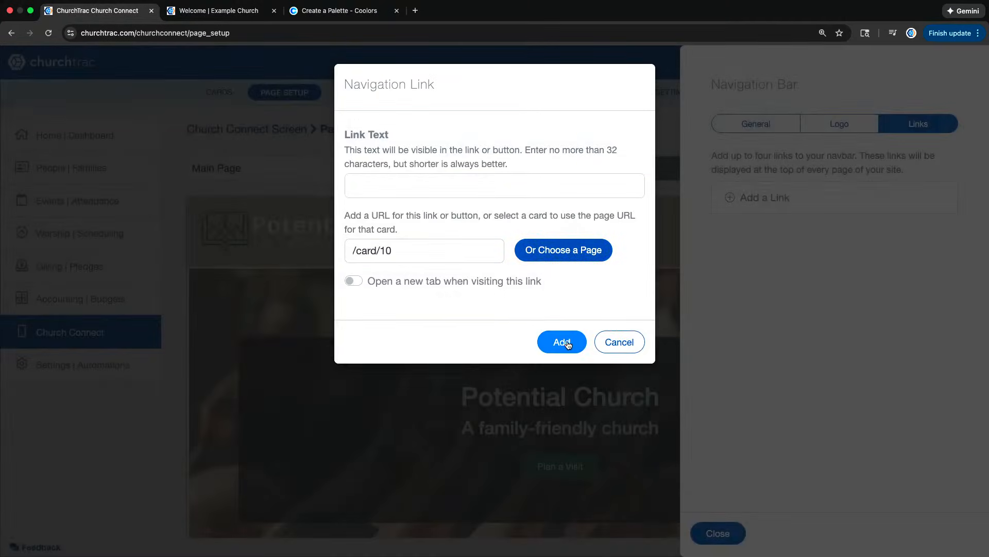
left_click(432, 187)
left_click(560, 342)
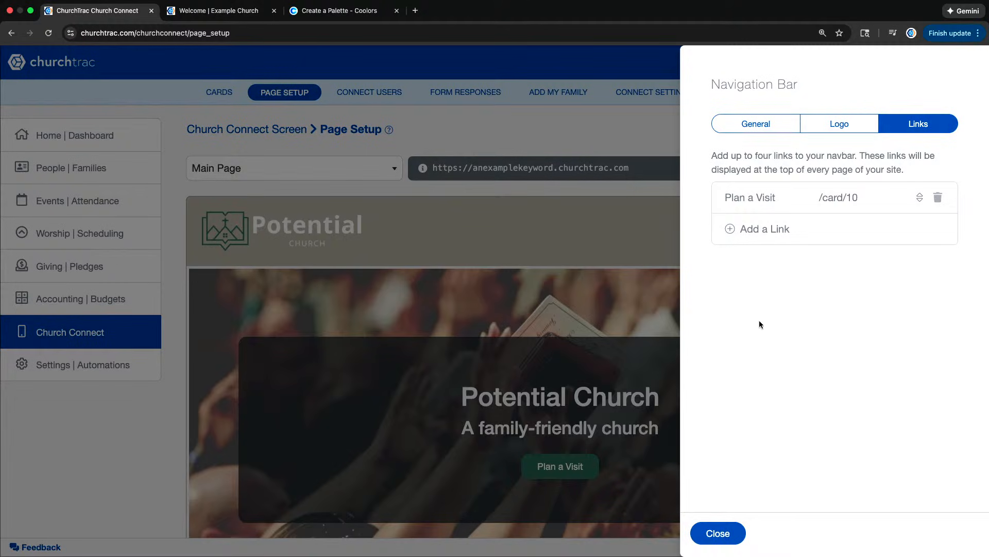
left_click(733, 531)
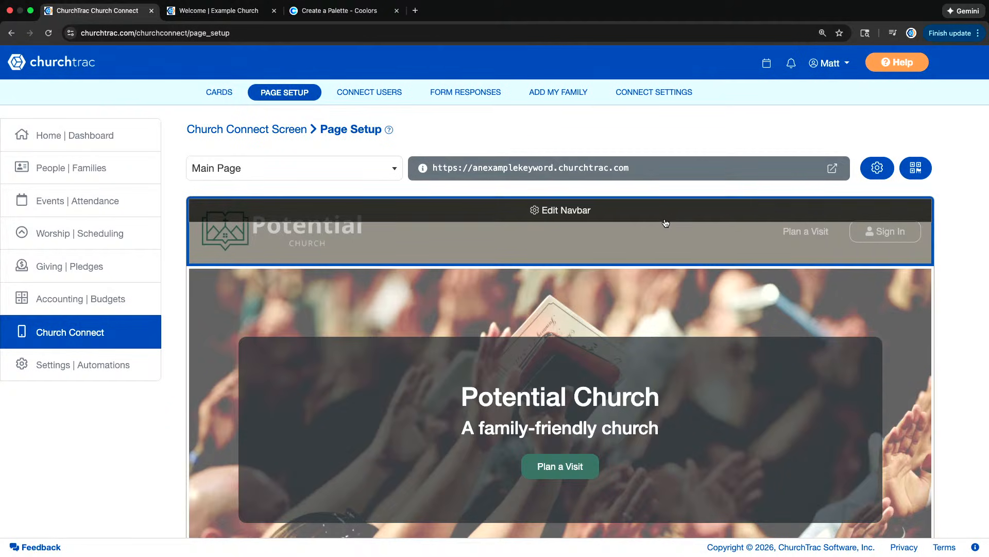
- Add a "Plan a Visit" link to the main page's footer, pointing to the Plan a Visit card page (/card/10)
scroll(632, 225, "down", 15)
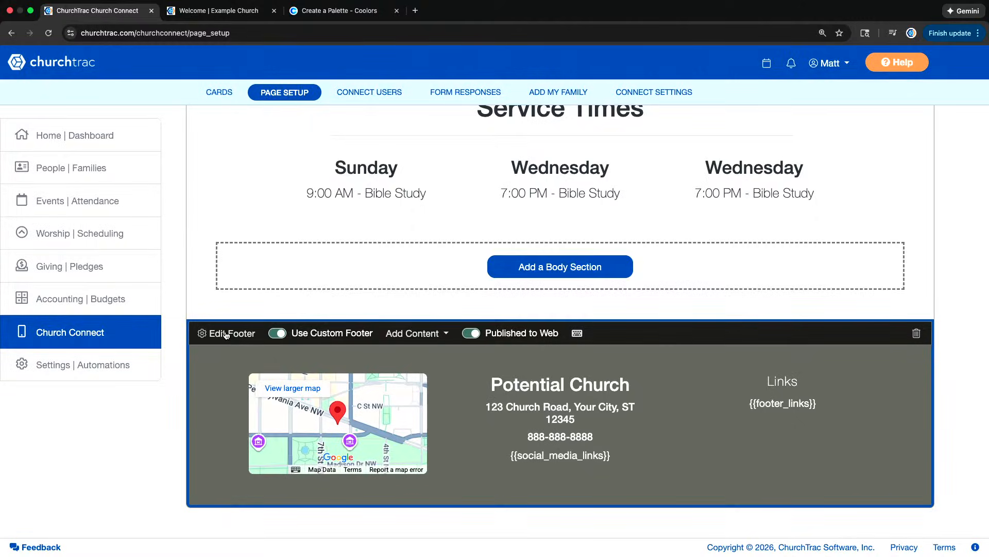
left_click(227, 333)
left_click(919, 185)
left_click(831, 274)
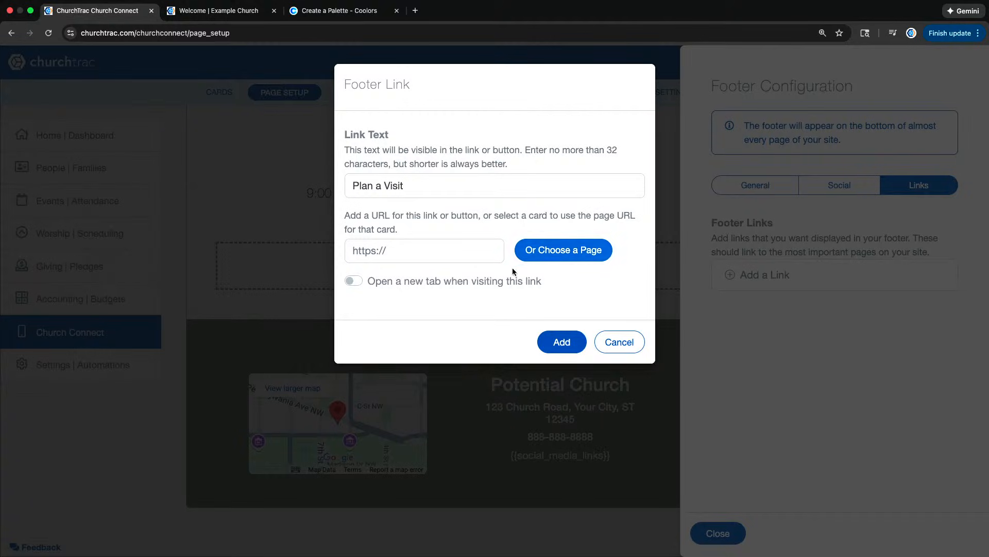
left_click(520, 255)
left_click(468, 158)
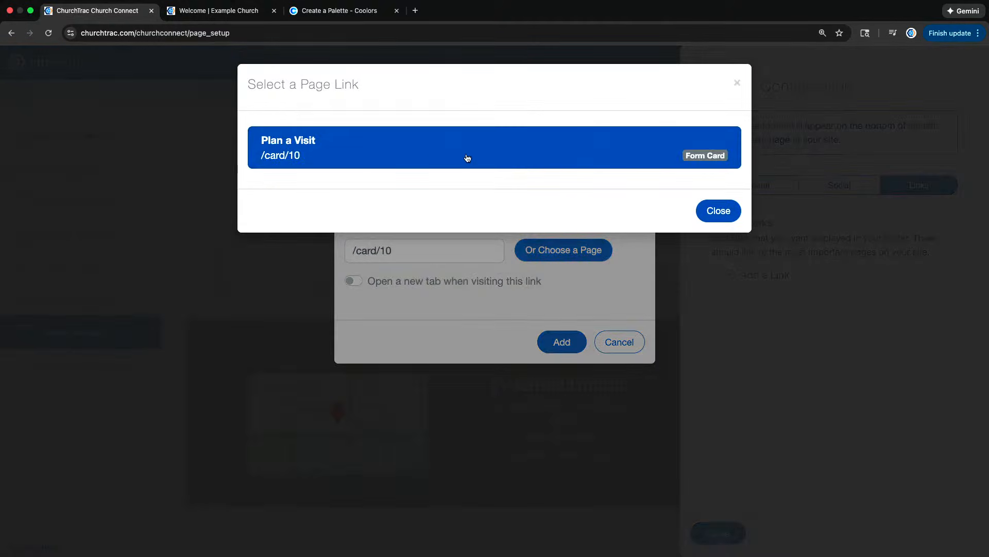
left_click(718, 210)
left_click(577, 336)
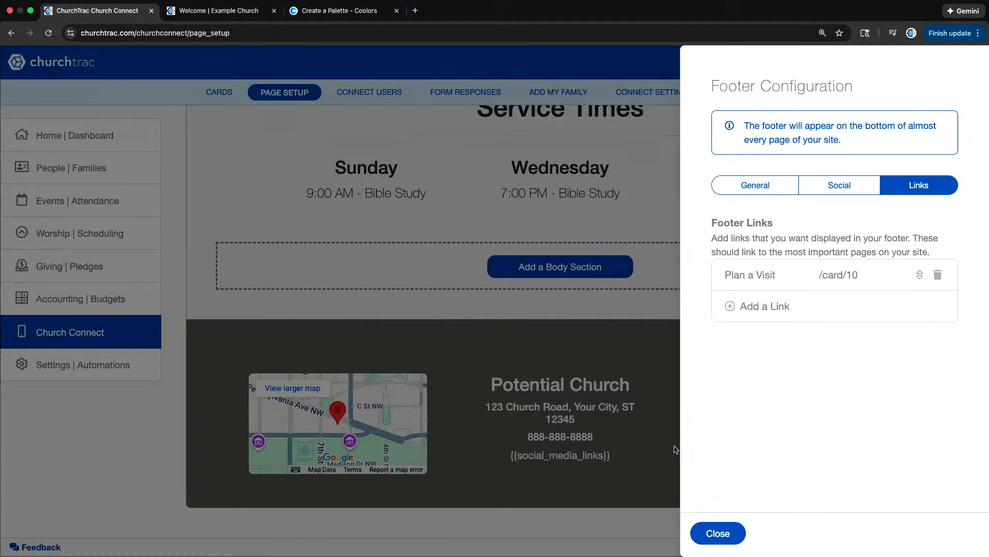
left_click(719, 533)
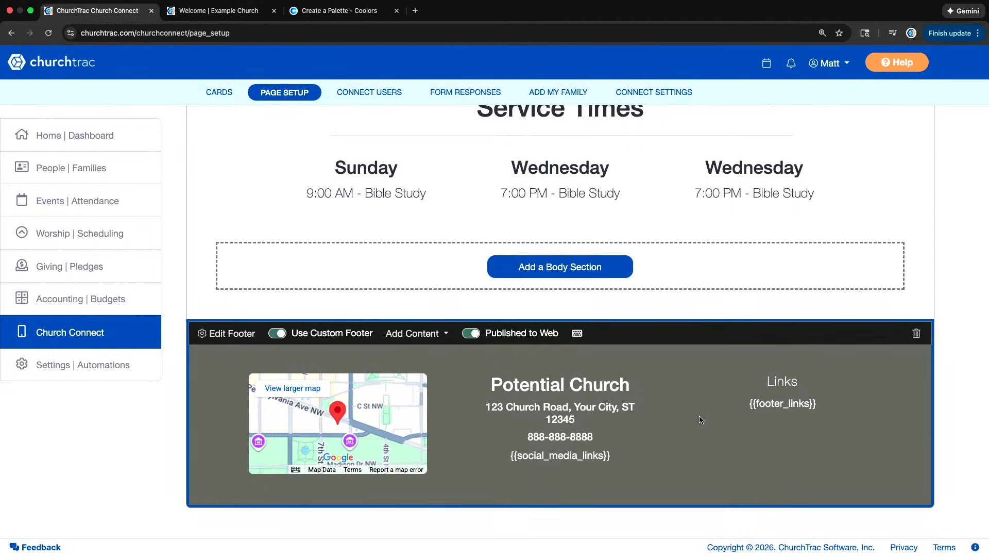
scroll(700, 419, "up", 20)
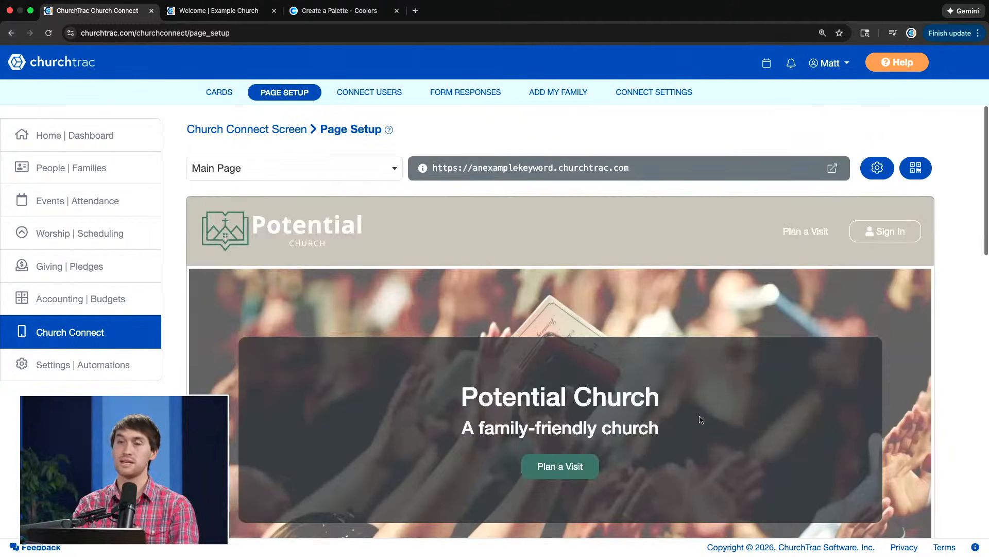